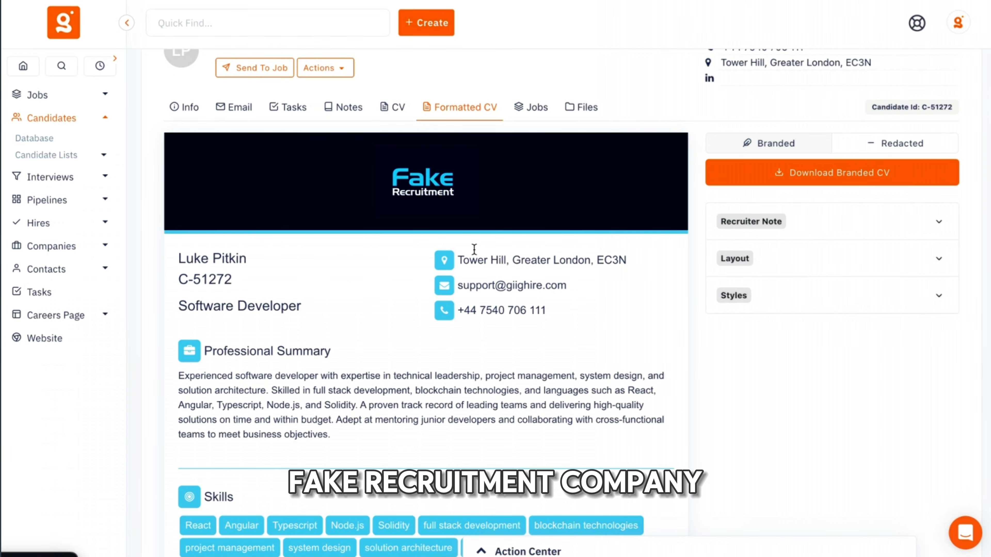
# Review the candidate's formatted CV from the branded header through skills and past experience to the certificates and footer.
pyautogui.scroll(-3, 460, 309)
pyautogui.scroll(-7, 348, 241)
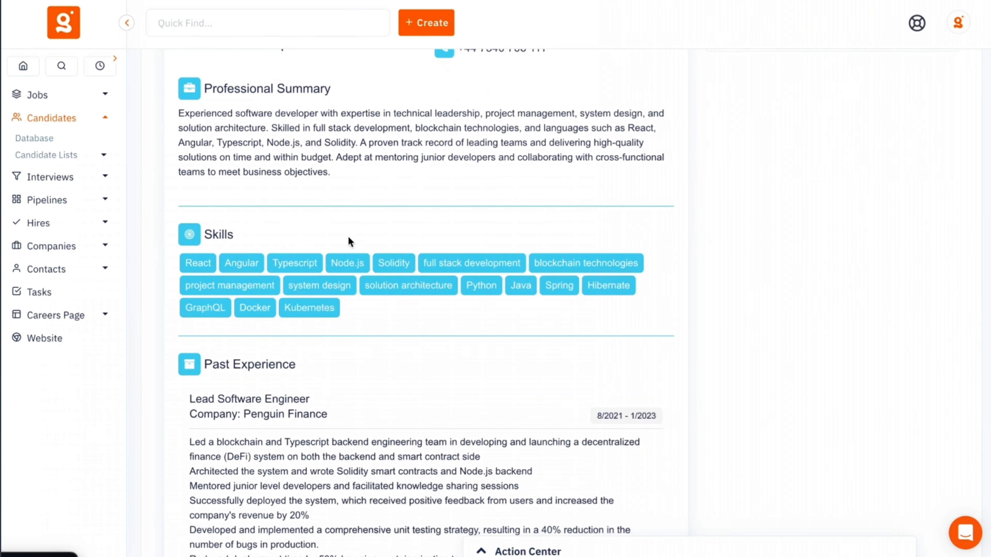
pyautogui.scroll(-20, 405, 219)
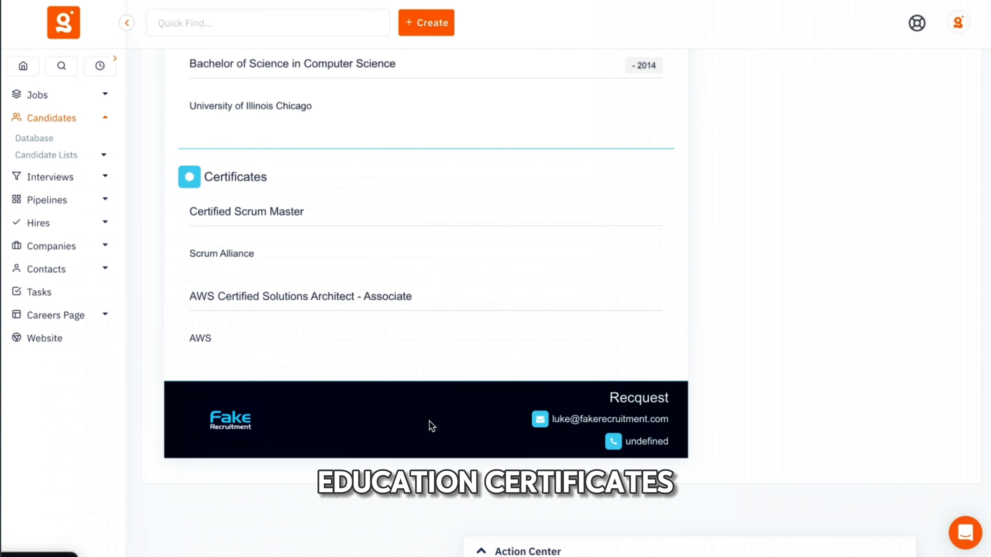
pyautogui.scroll(20, 649, 399)
pyautogui.scroll(10, 649, 400)
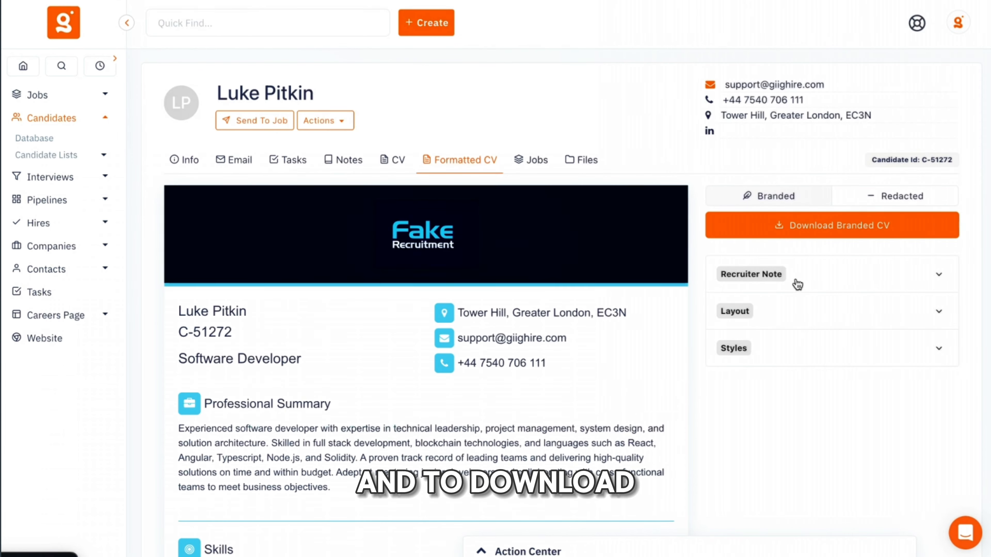
# Download the branded CV and look through both pages of the generated PDF.
pyautogui.click(797, 230)
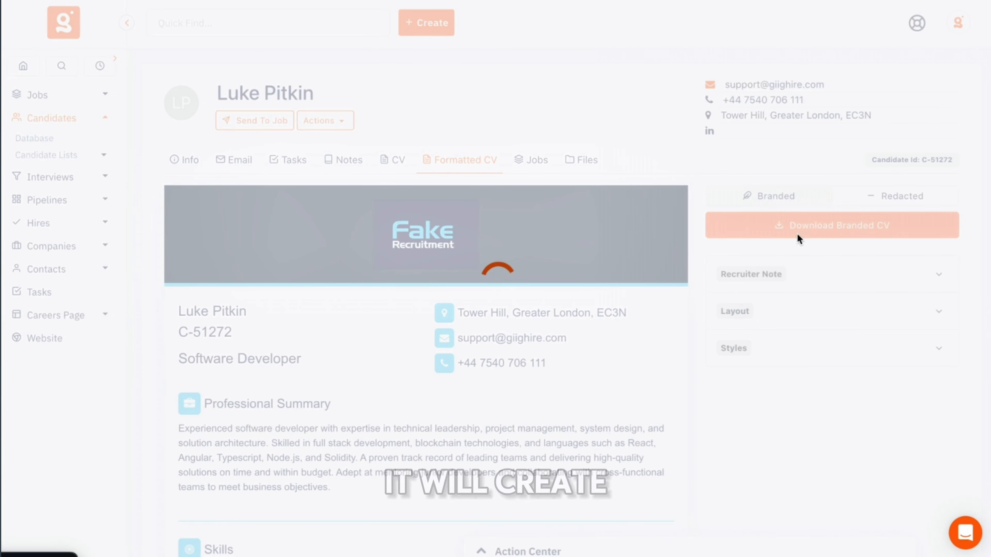
pyautogui.click(819, 25)
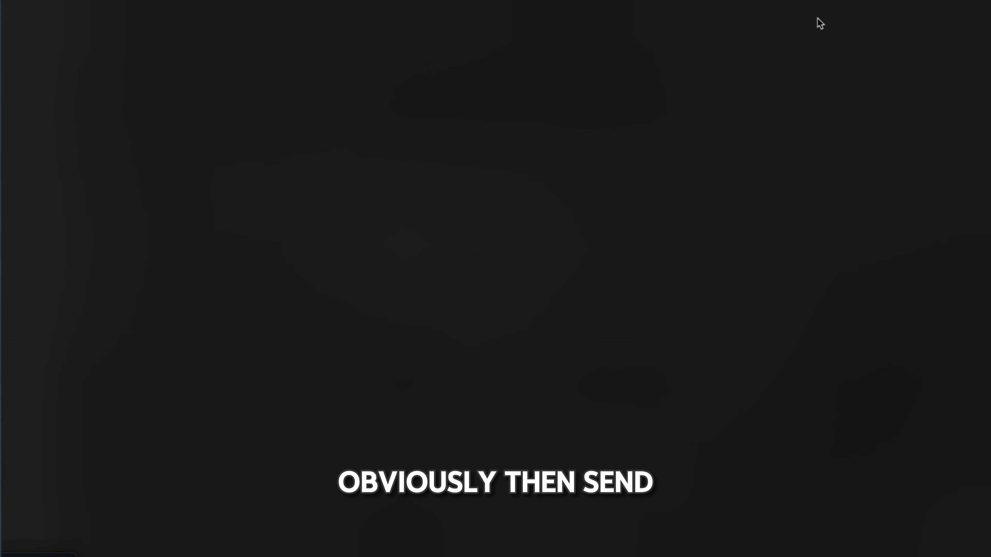
pyautogui.scroll(-2, 675, 190)
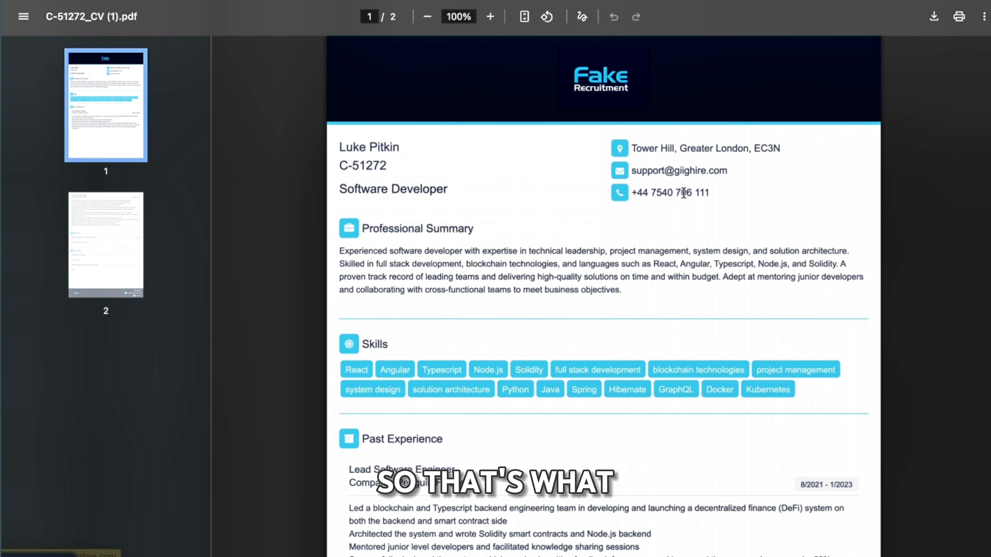
pyautogui.scroll(-20, 681, 195)
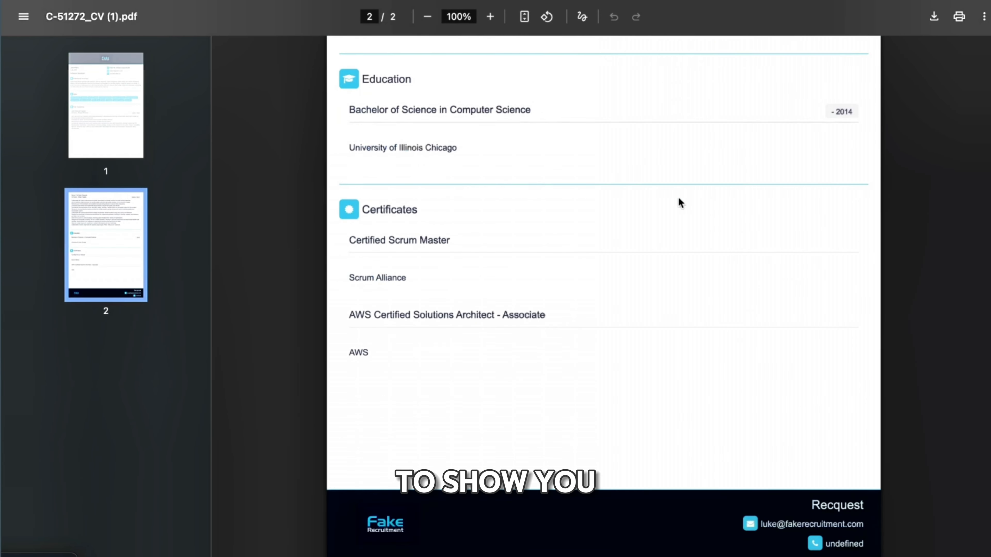
pyautogui.scroll(20, 668, 203)
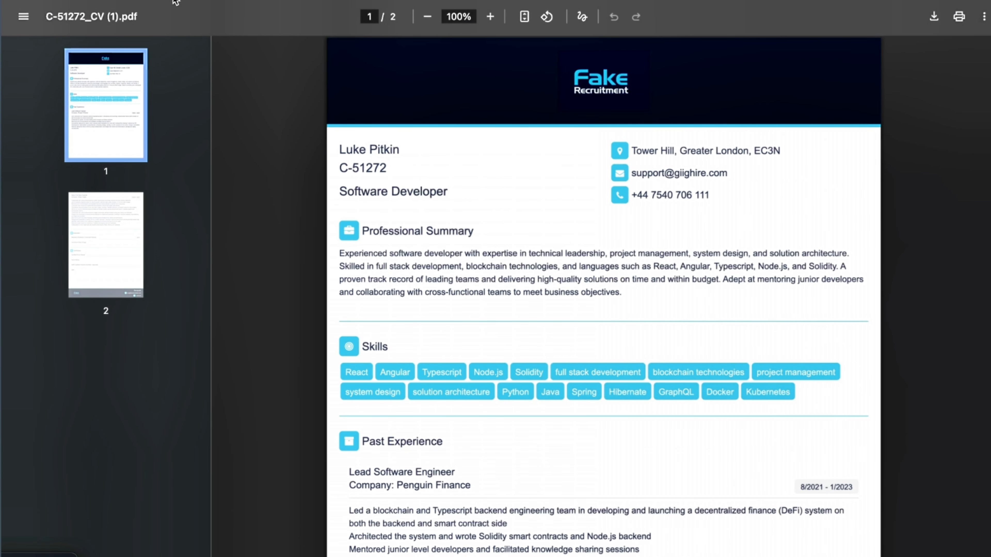
# Return to the candidate database and start creating a new candidate.
pyautogui.click(173, 0)
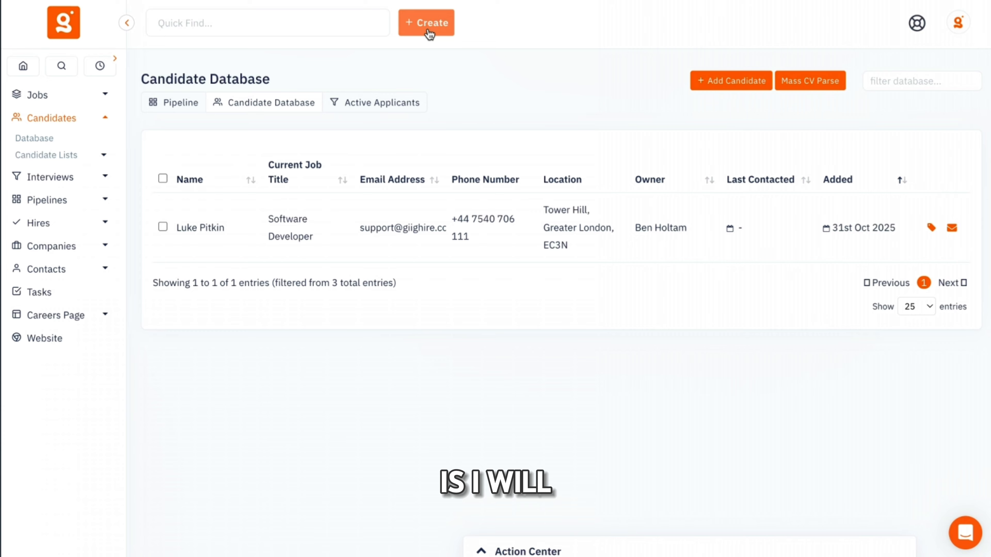
pyautogui.click(429, 34)
pyautogui.click(428, 58)
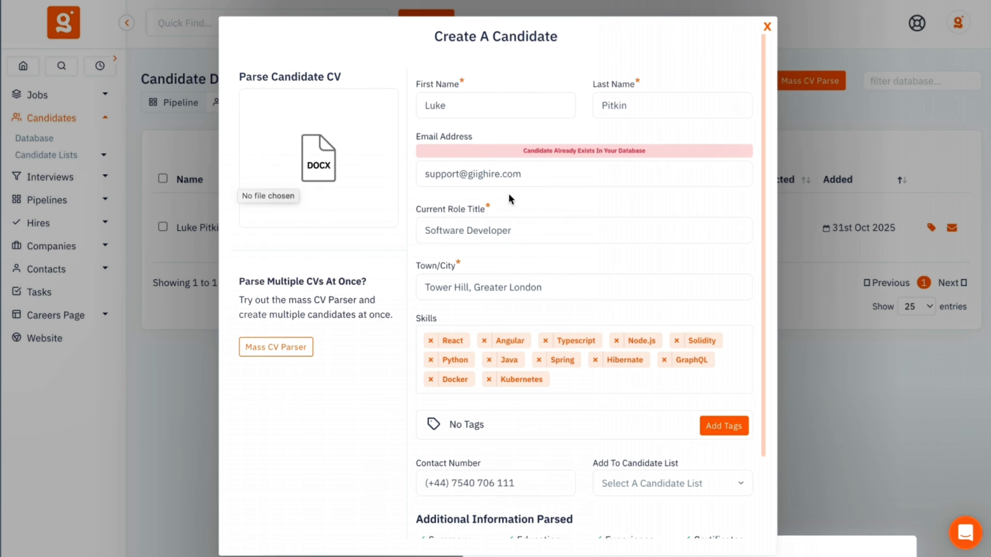
# Make the new candidate's e-mail address unique by adding digits before the @, check the parsed details and create the candidate.
pyautogui.click(460, 179)
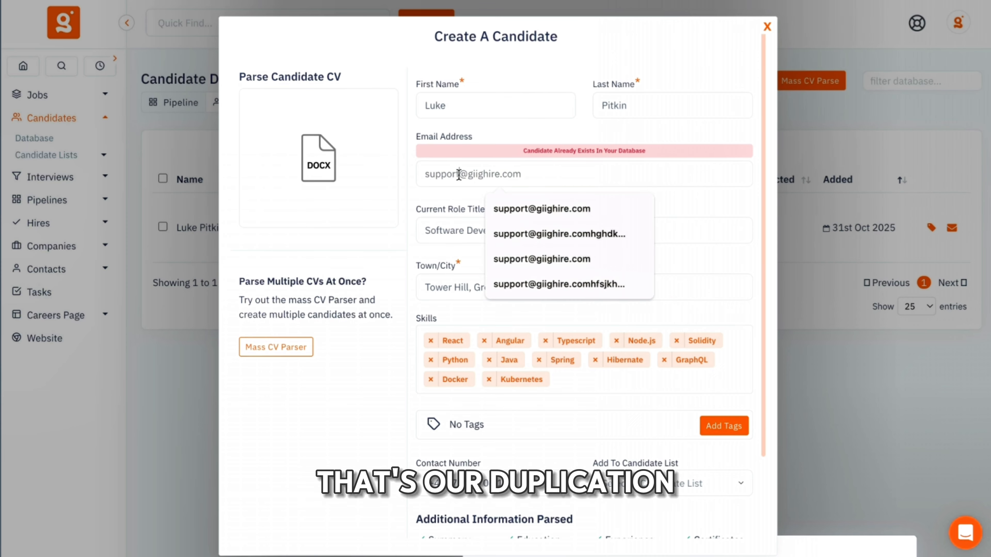
pyautogui.write('523')
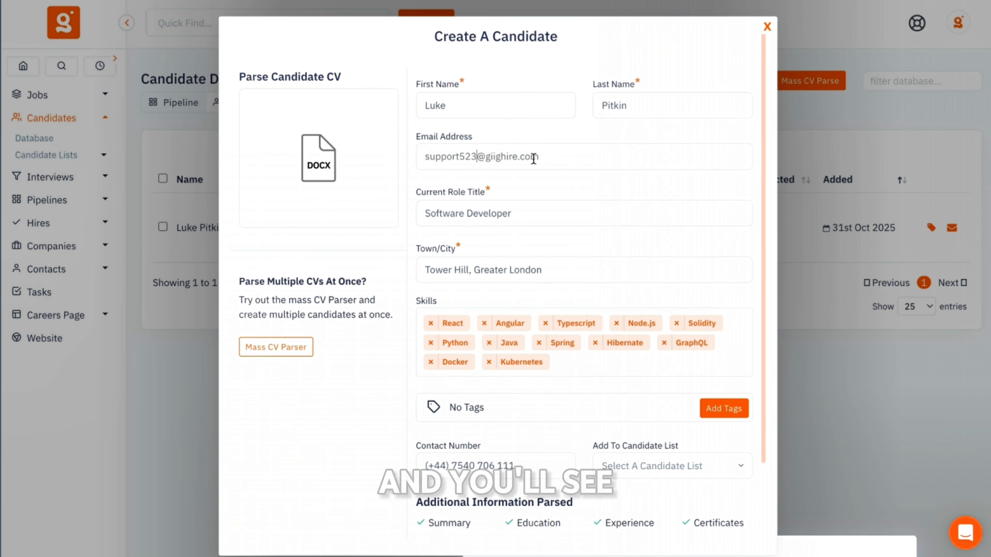
pyautogui.scroll(-1, 534, 154)
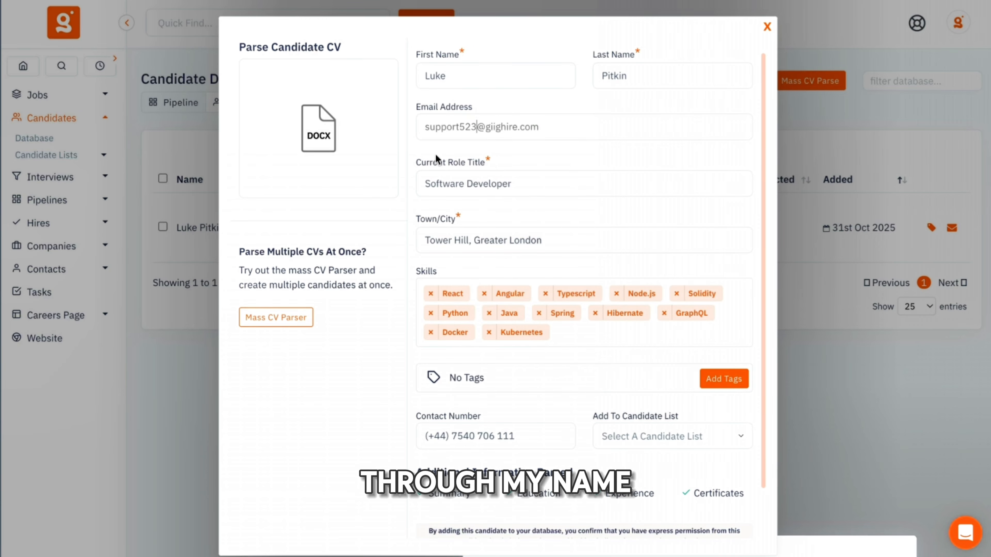
pyautogui.scroll(-1, 526, 223)
pyautogui.scroll(-2, 494, 339)
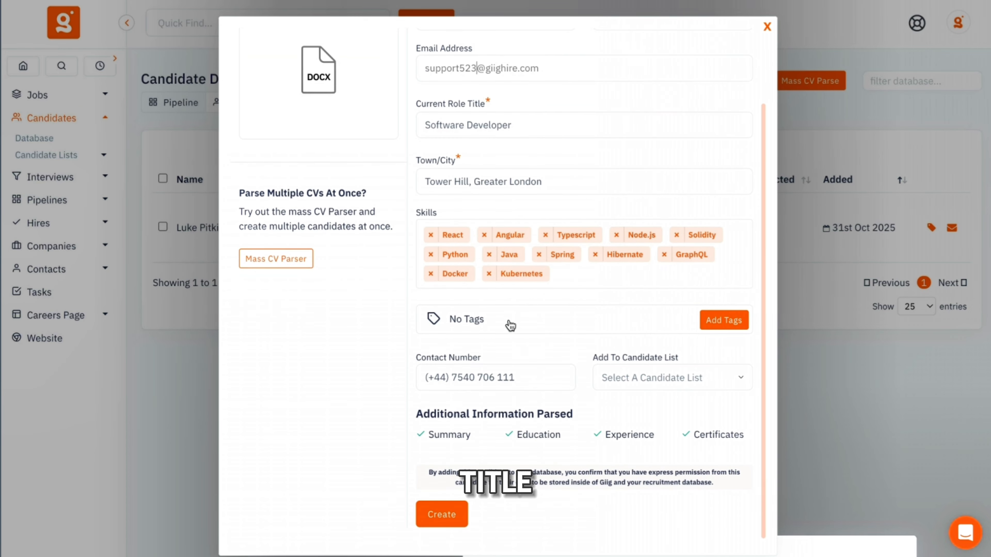
pyautogui.scroll(-1, 497, 351)
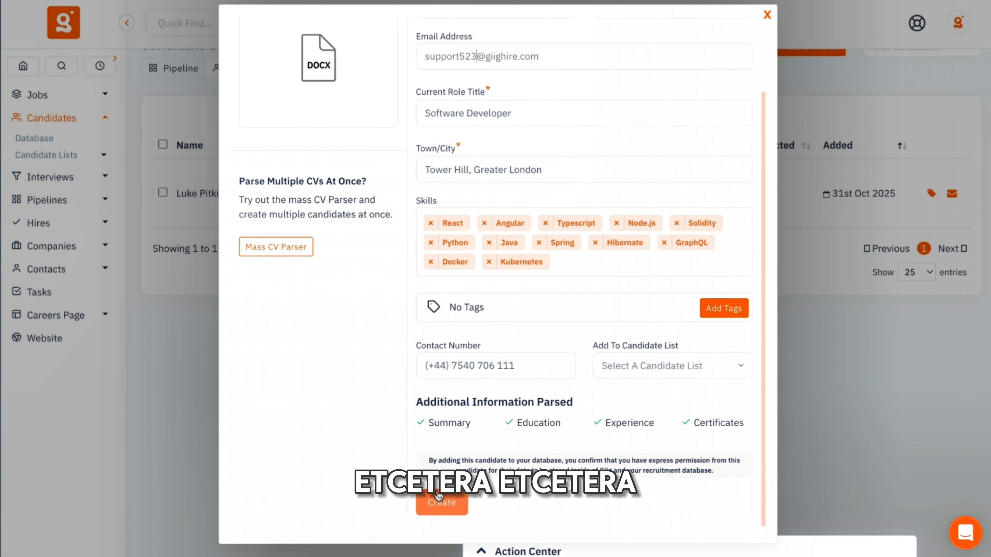
pyautogui.click(431, 500)
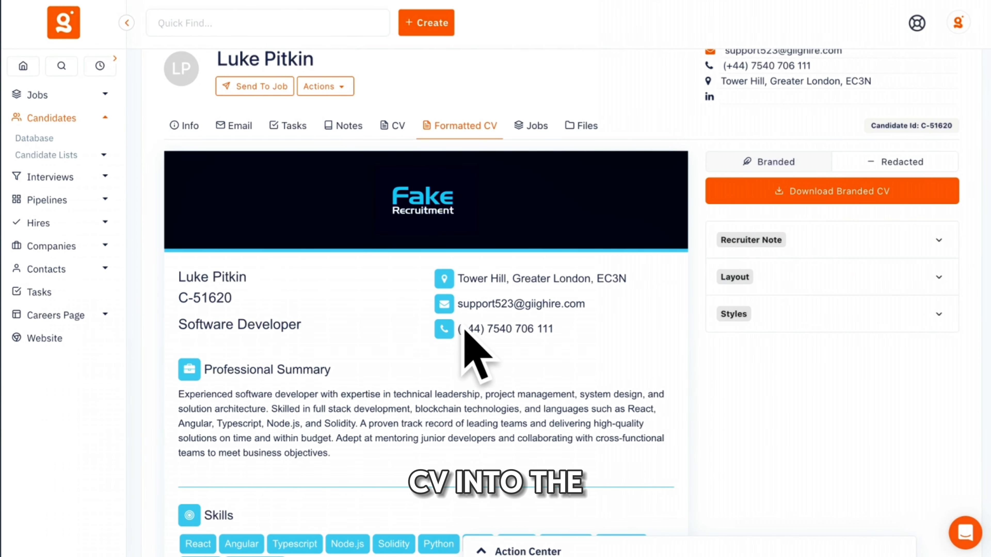
# View the candidate's original uploaded CV and read through it to the end.
pyautogui.click(398, 125)
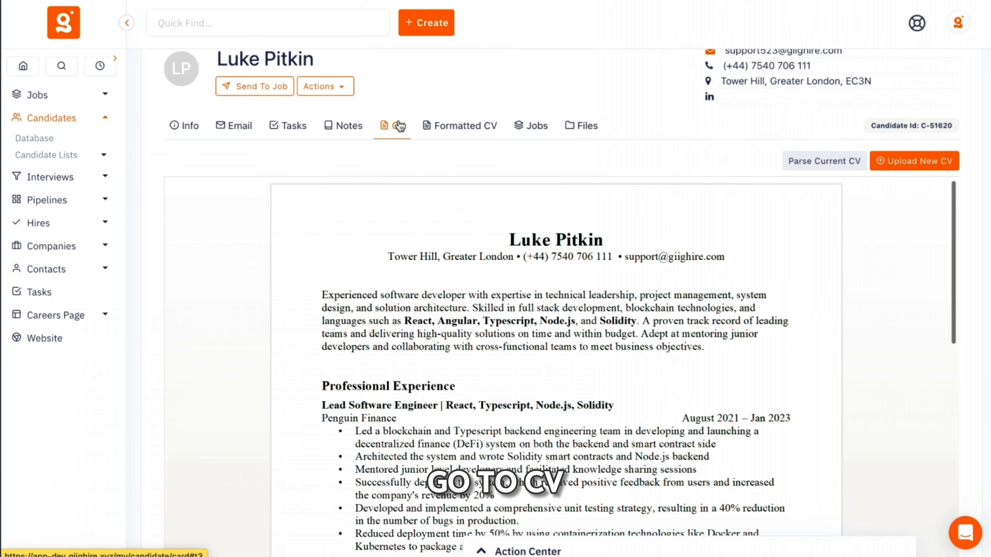
pyautogui.scroll(-3, 639, 328)
pyautogui.scroll(-3, 640, 328)
pyautogui.scroll(-10, 639, 327)
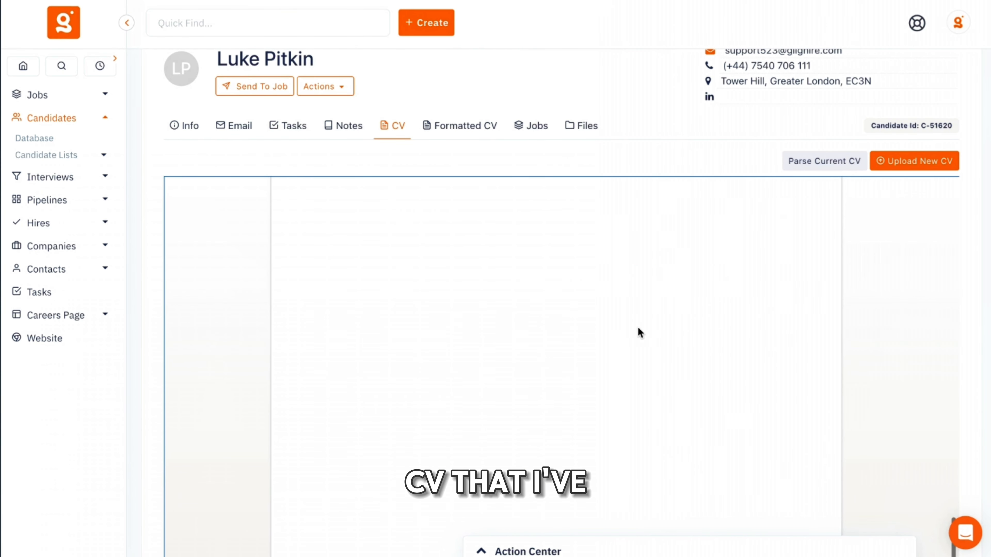
pyautogui.scroll(15, 639, 328)
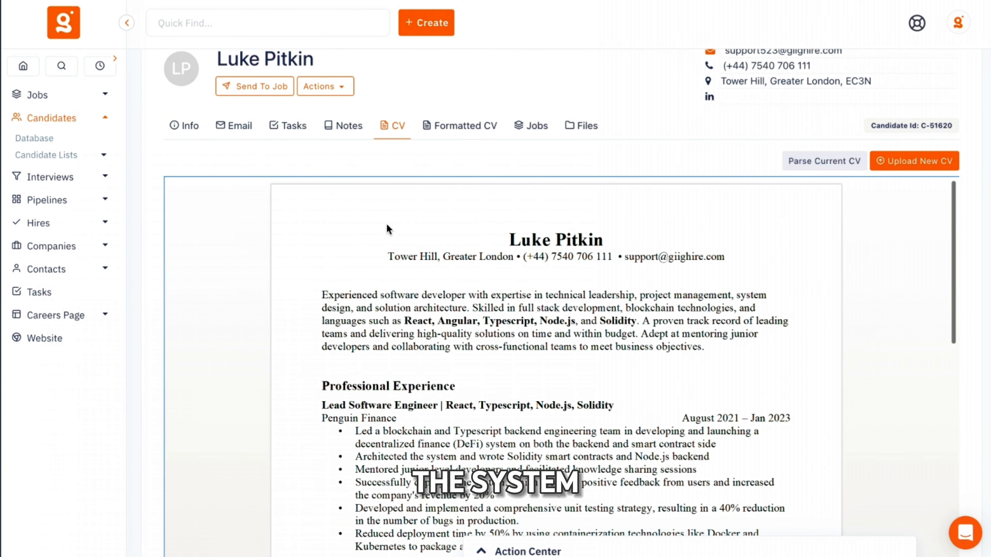
# Review the branded version of the new candidate's CV, including the summary, skills and past experience.
pyautogui.click(460, 128)
pyautogui.scroll(-6, 365, 347)
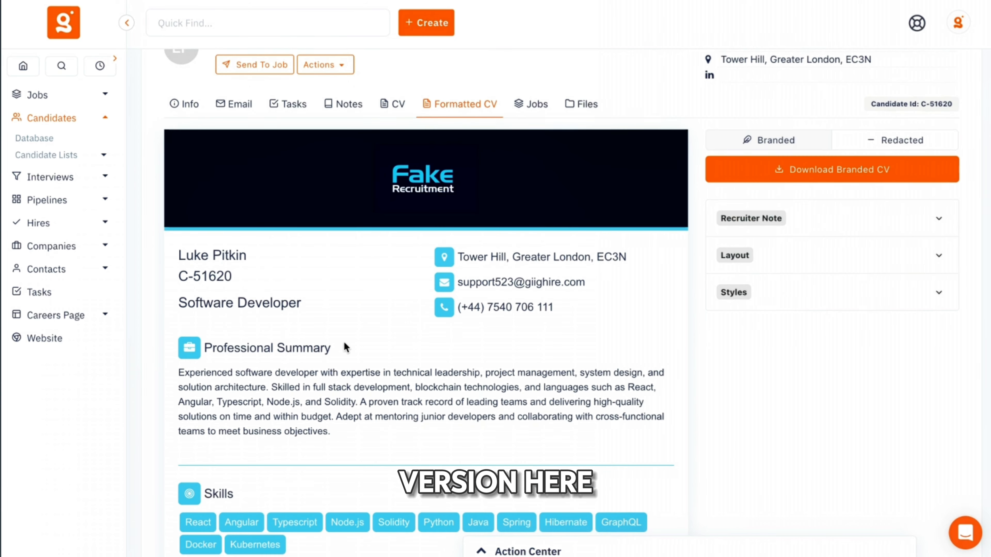
pyautogui.scroll(-1, 277, 191)
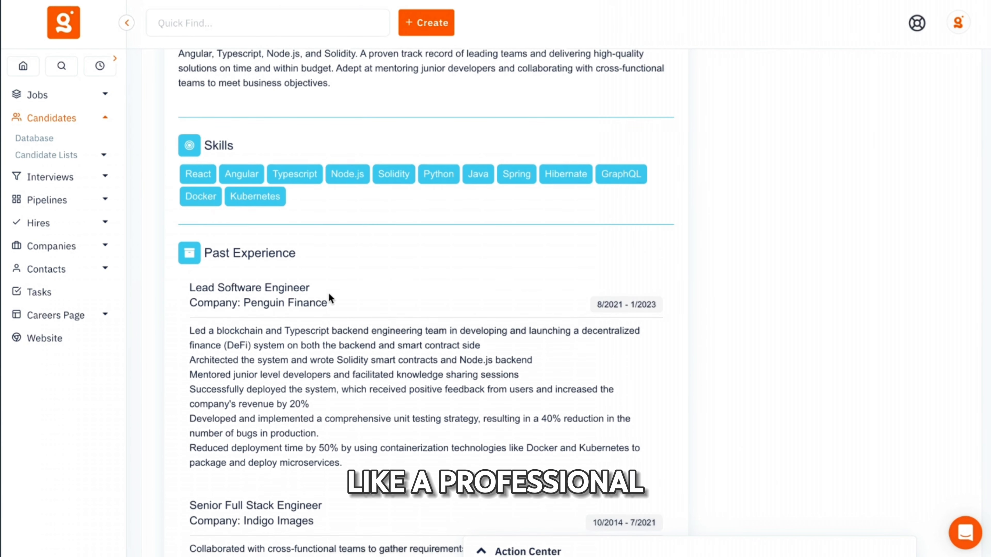
pyautogui.scroll(-10, 401, 351)
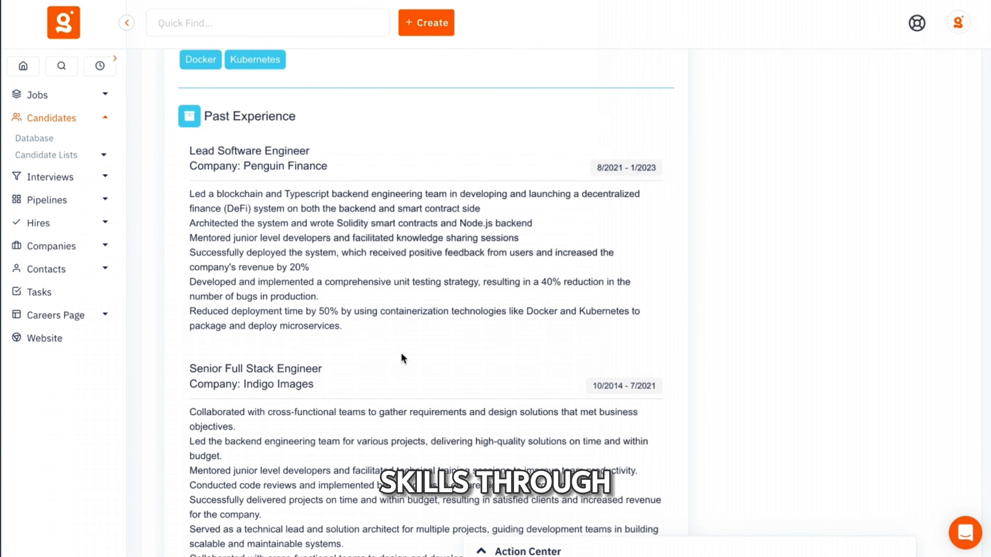
pyautogui.scroll(15, 429, 289)
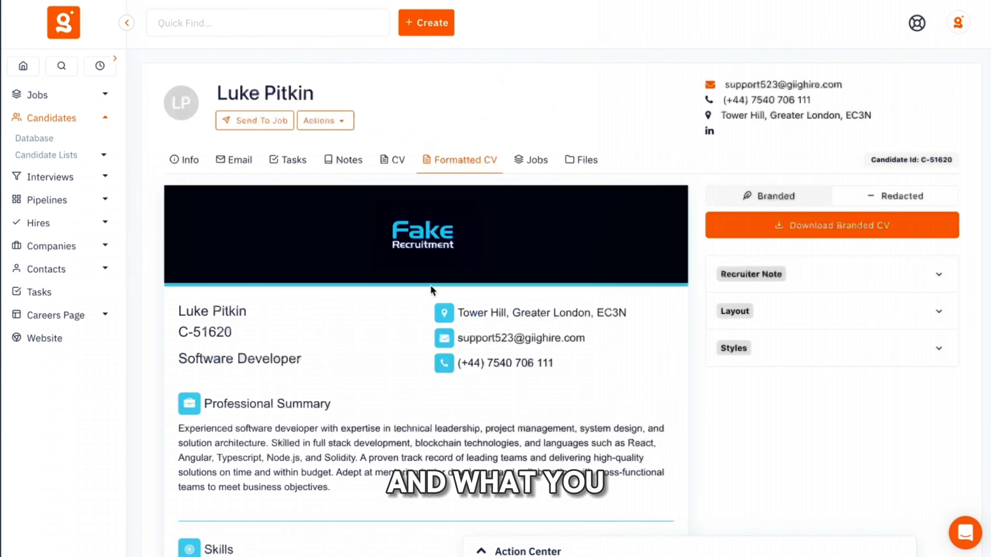
# Add the recruiter note "This is a candidate we're representing that is looking for £50,000" to the formatted CV.
pyautogui.click(830, 288)
pyautogui.scroll(-1, 708, 313)
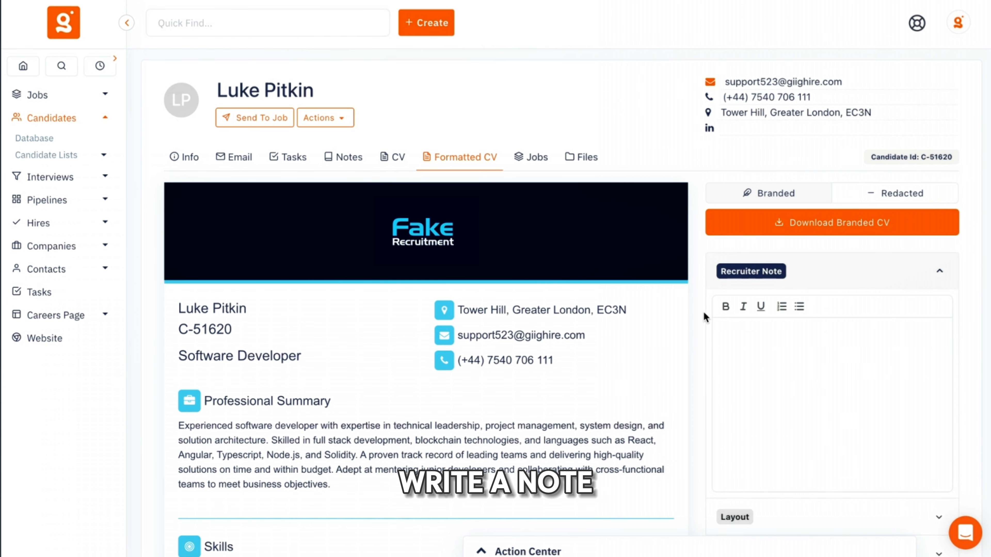
pyautogui.click(830, 360)
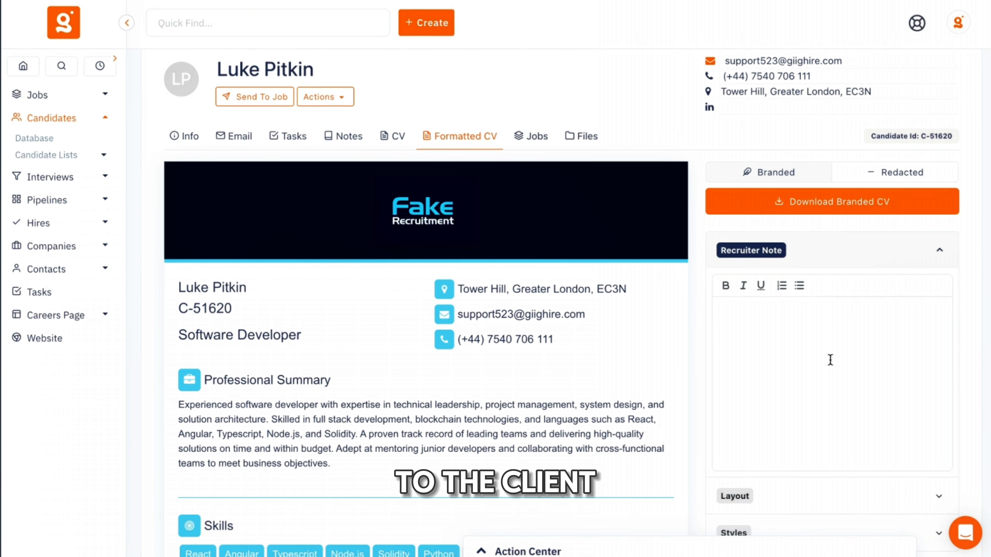
pyautogui.write("This is a candidate we're rep")
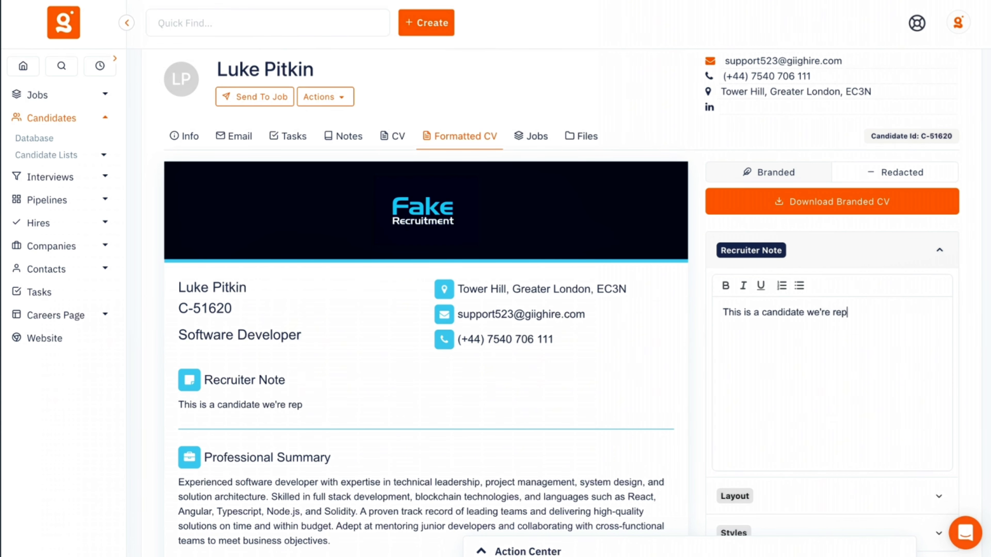
pyautogui.write('resenting that is looking for £50,000')
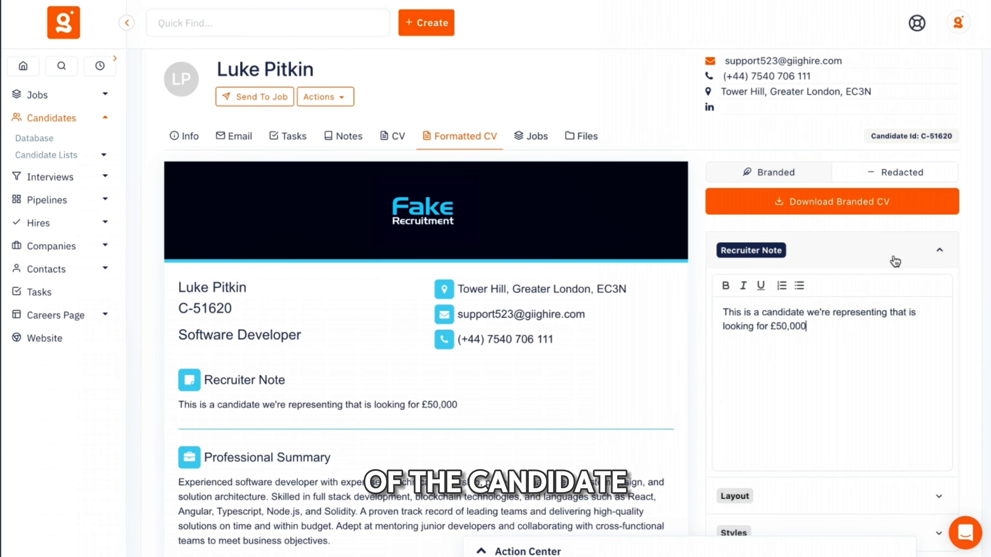
# Open the candidate's general info and expand the descriptions of the past experience entries for editing.
pyautogui.scroll(-3, 323, 359)
pyautogui.scroll(-3, 279, 381)
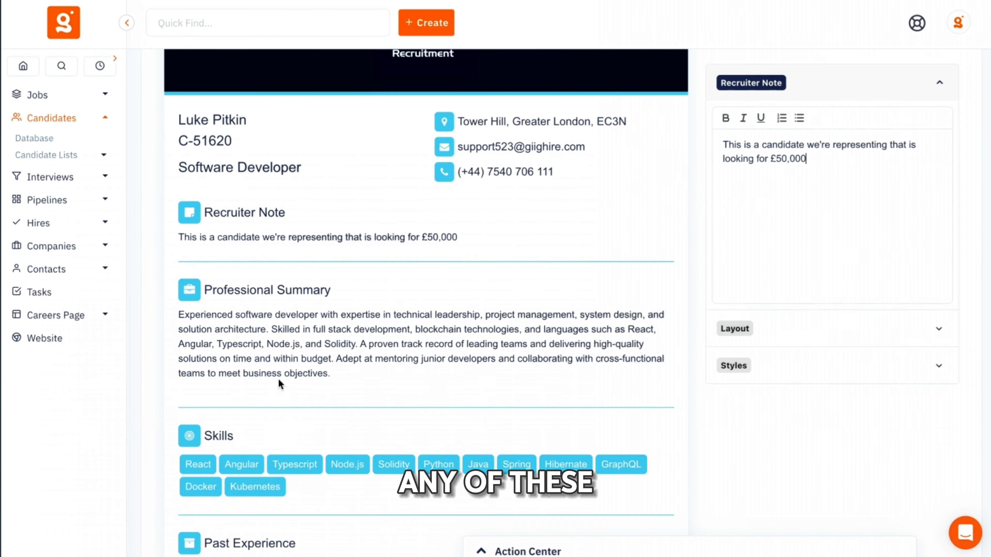
pyautogui.scroll(3, 348, 309)
pyautogui.scroll(3, 234, 136)
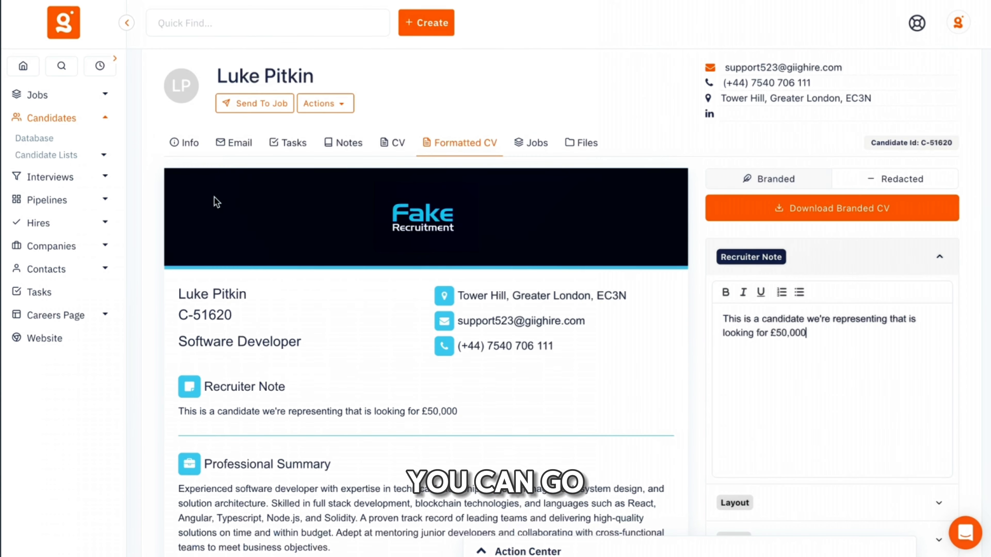
pyautogui.click(188, 145)
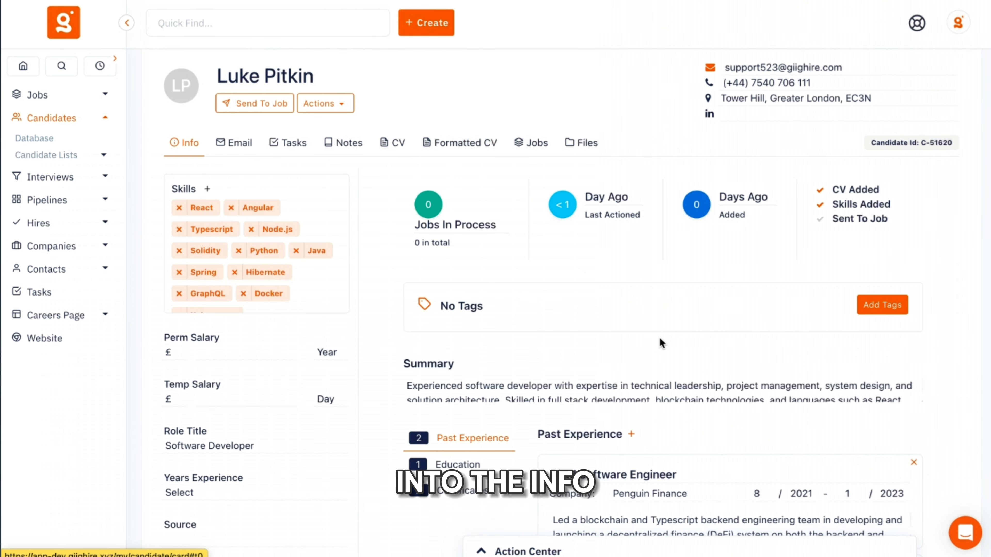
pyautogui.scroll(-5, 664, 390)
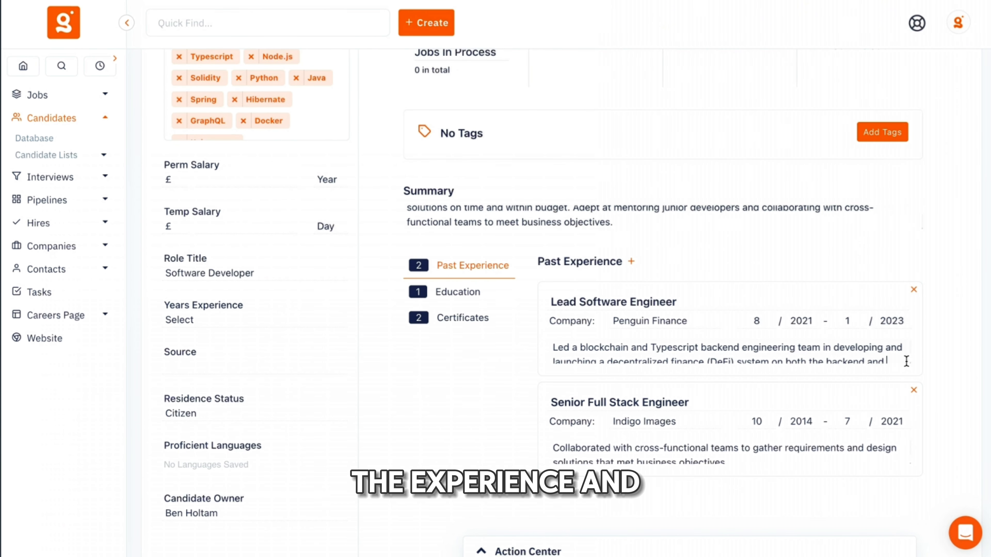
pyautogui.click(907, 361)
pyautogui.press('Return')
pyautogui.scroll(-11, 743, 406)
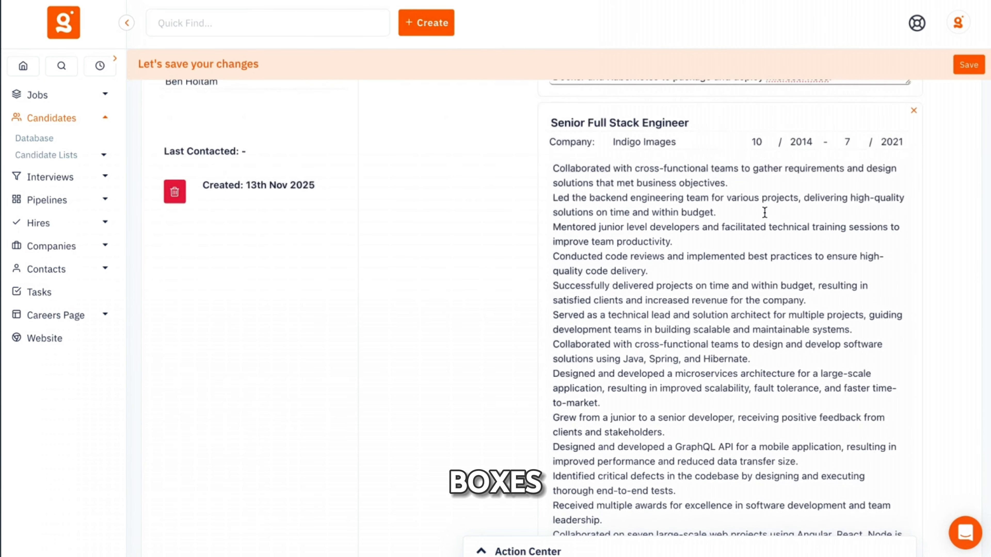
pyautogui.scroll(8, 764, 213)
# Add a blank past experience entry above the Lead Software Engineer role.
pyautogui.moveTo(833, 392); pyautogui.dragTo(597, 235)
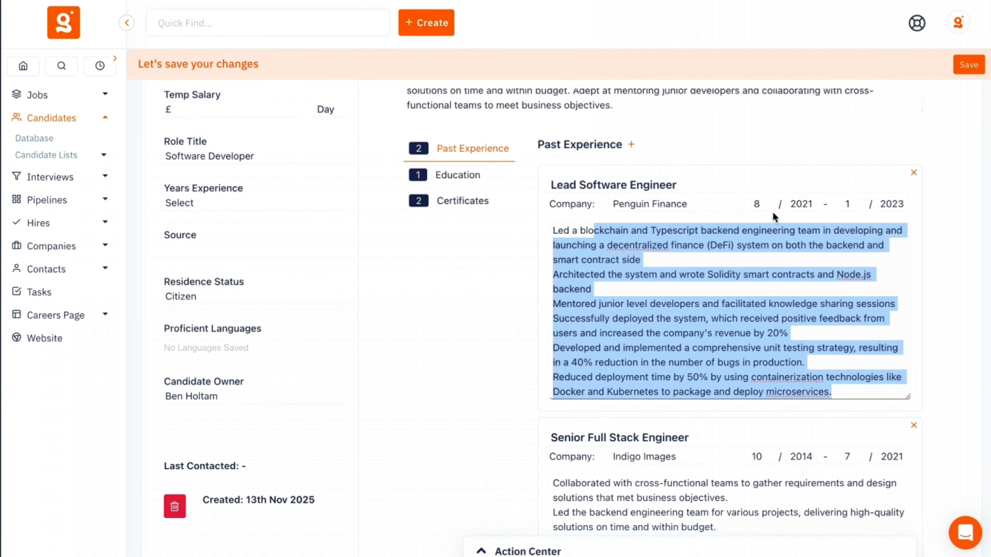
pyautogui.moveTo(681, 185); pyautogui.dragTo(563, 185)
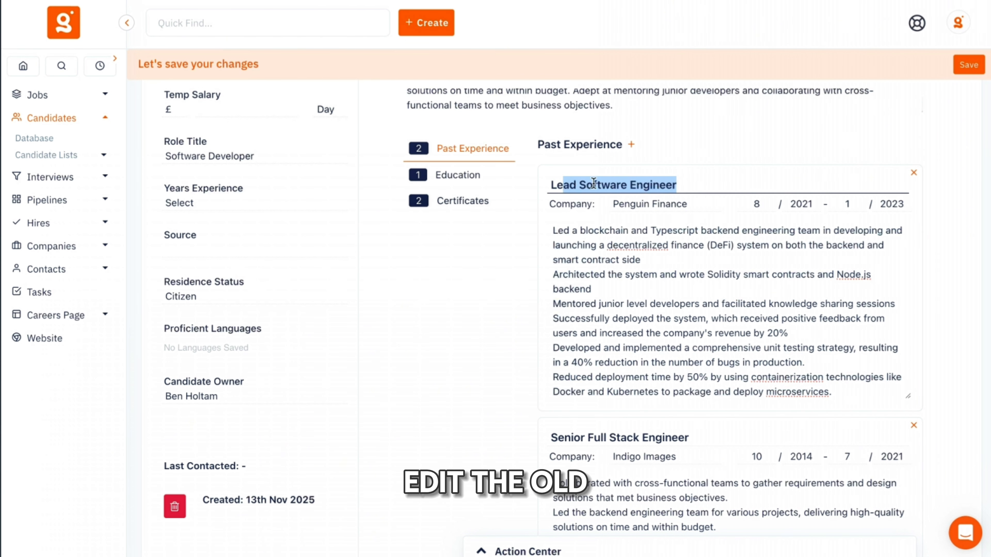
pyautogui.click(631, 145)
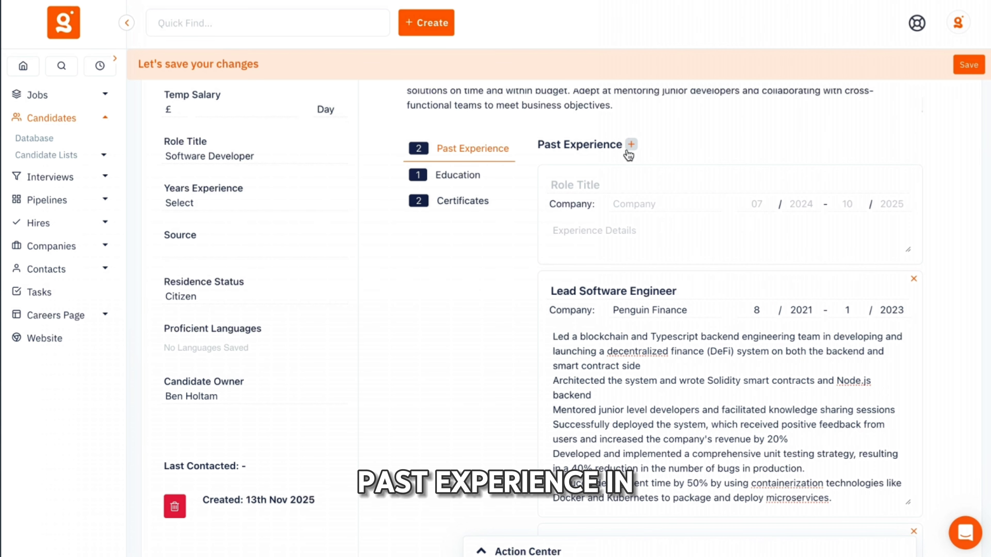
# Enter a test role title for the blank past experience entry and save the candidate's changes.
pyautogui.click(639, 183)
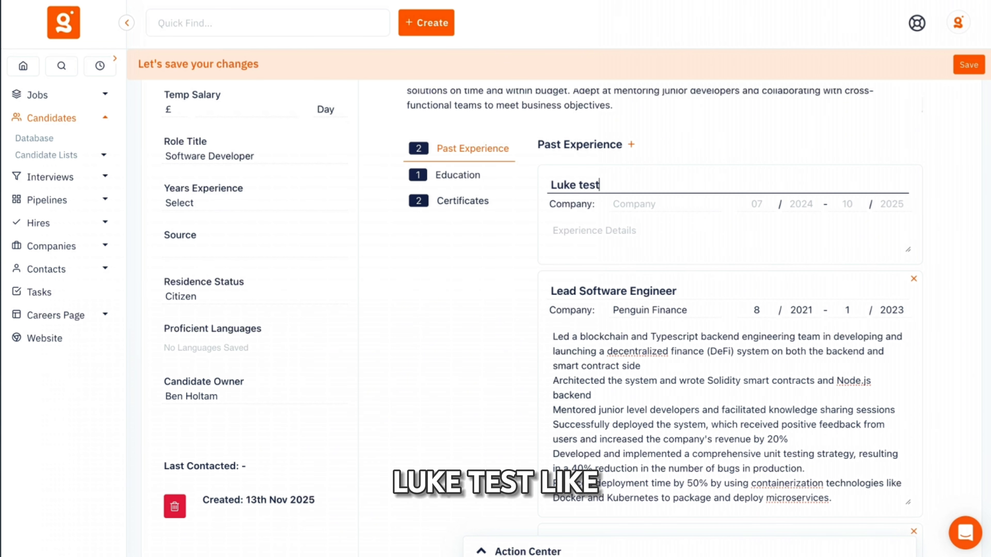
pyautogui.click(968, 65)
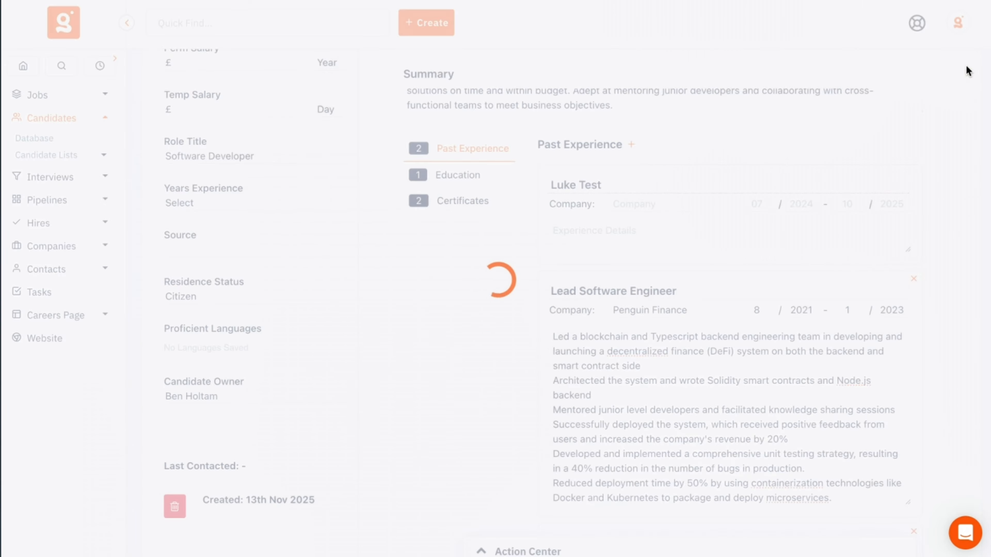
# Check that the formatted CV includes the new past experience entry and review its summary, skills and other roles.
pyautogui.scroll(-4, 395, 201)
pyautogui.moveTo(193, 360); pyautogui.dragTo(274, 369)
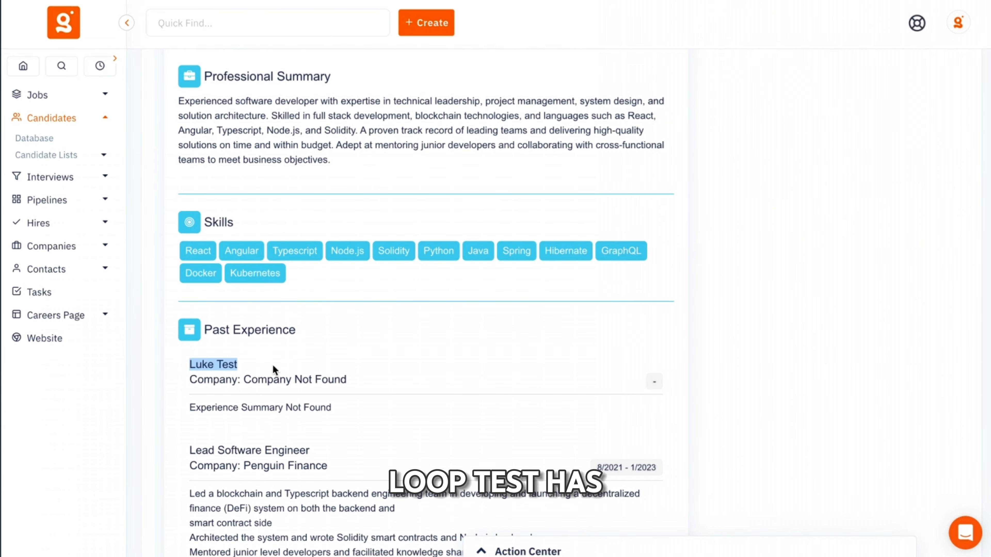
pyautogui.scroll(-5, 621, 301)
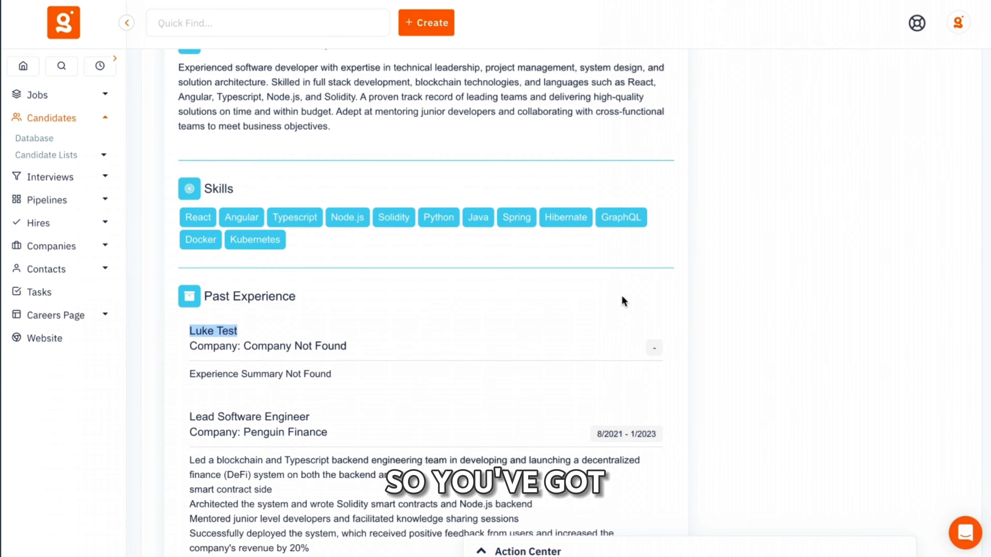
pyautogui.scroll(6, 336, 242)
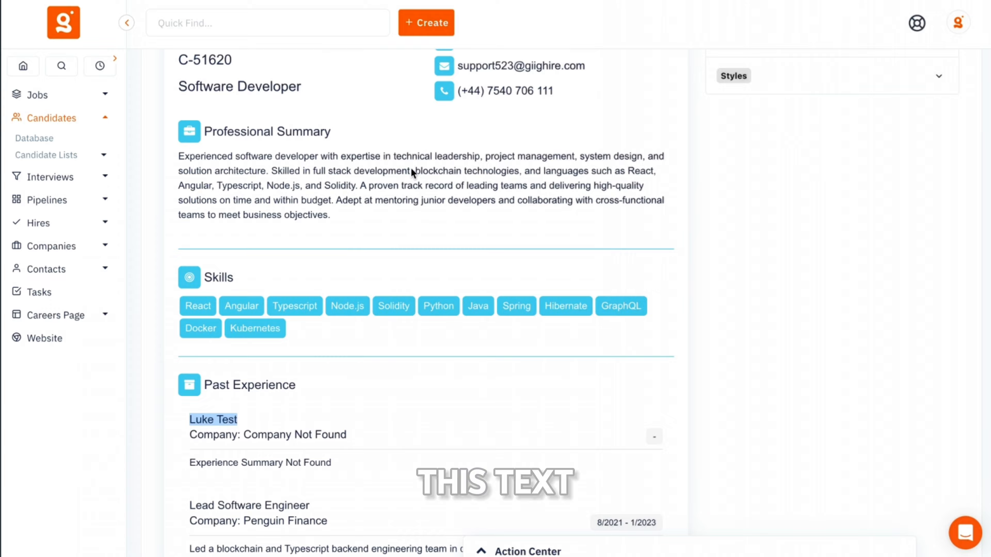
pyautogui.scroll(-10, 449, 248)
pyautogui.scroll(15, 471, 250)
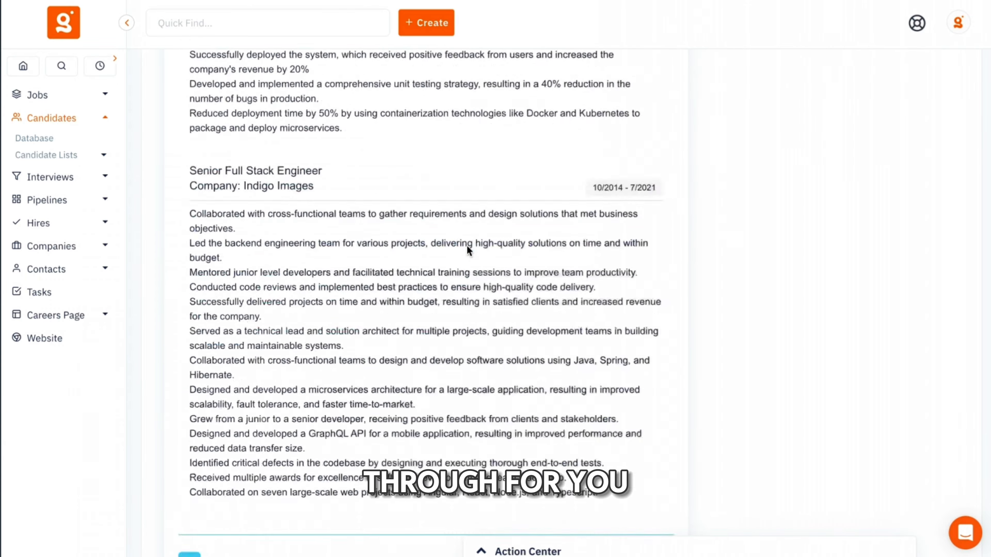
# Remove Full Name from the layout of the branded CV.
pyautogui.click(820, 316)
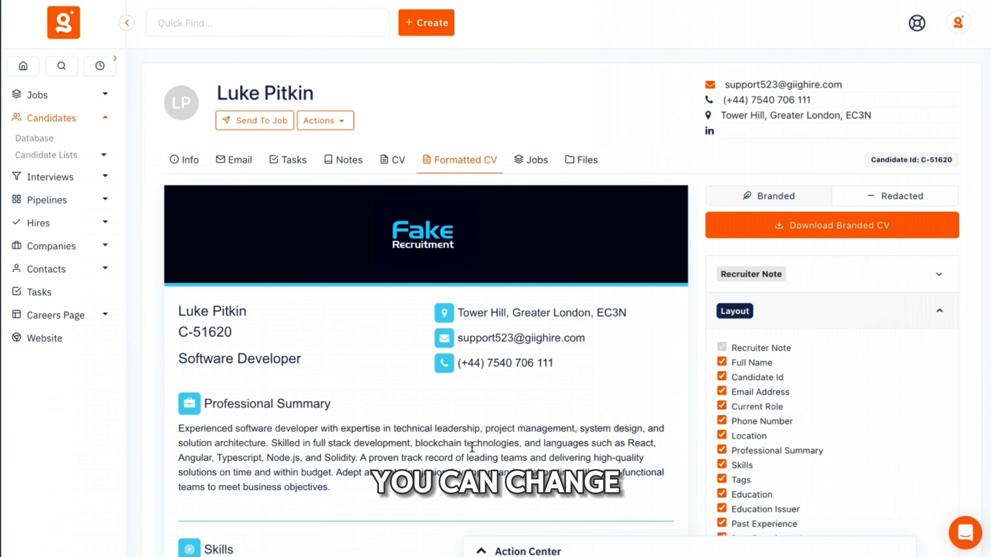
pyautogui.scroll(-1, 461, 412)
pyautogui.scroll(-3, 460, 412)
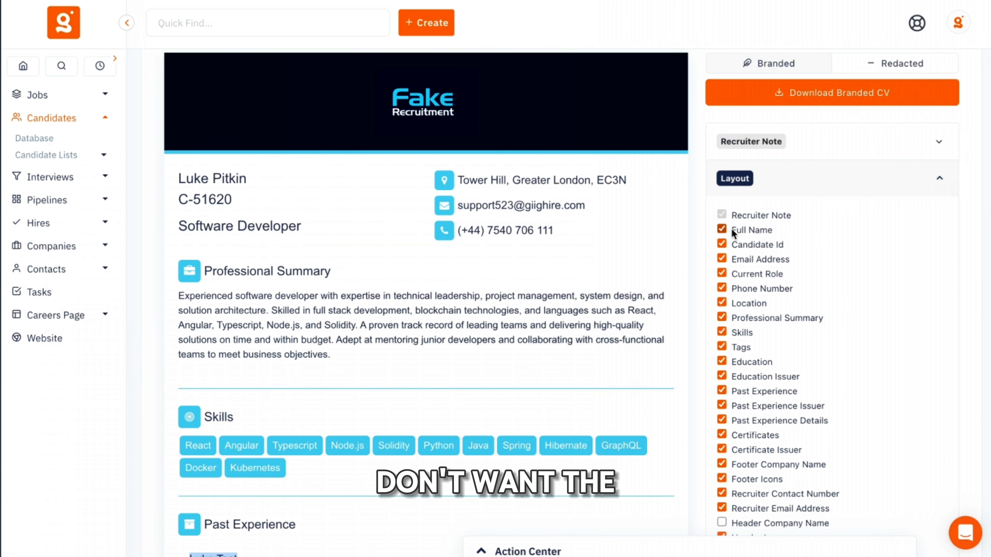
pyautogui.click(733, 230)
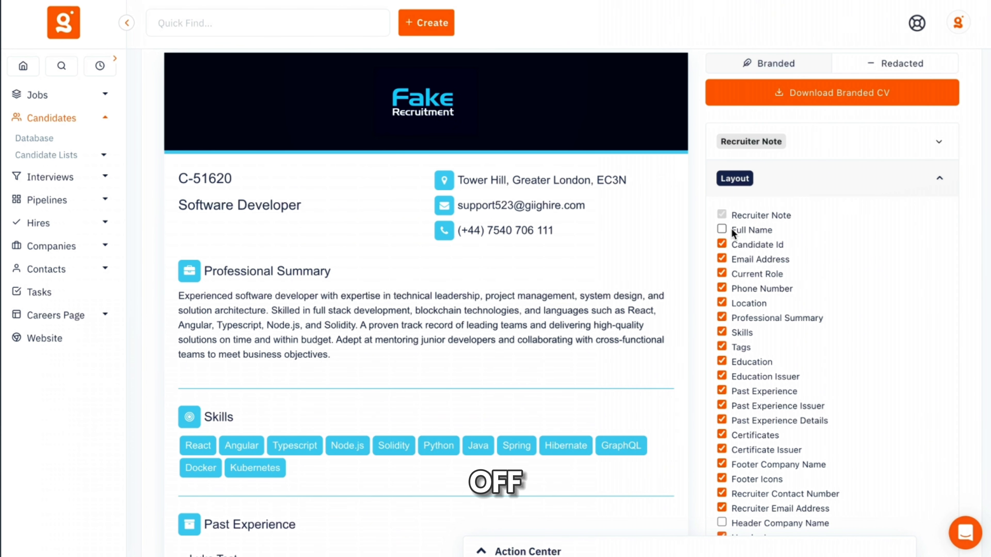
# Copy the candidate ID from the branded CV and look up the candidate with it in Quick Find.
pyautogui.moveTo(250, 188); pyautogui.dragTo(168, 184)
pyautogui.rightClick(218, 175)
pyautogui.click(250, 211)
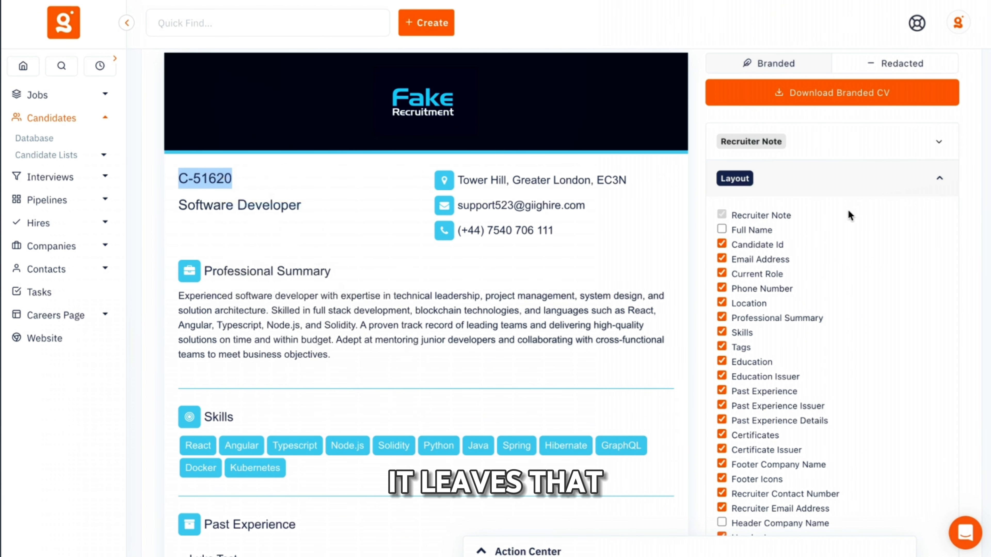
pyautogui.click(249, 23)
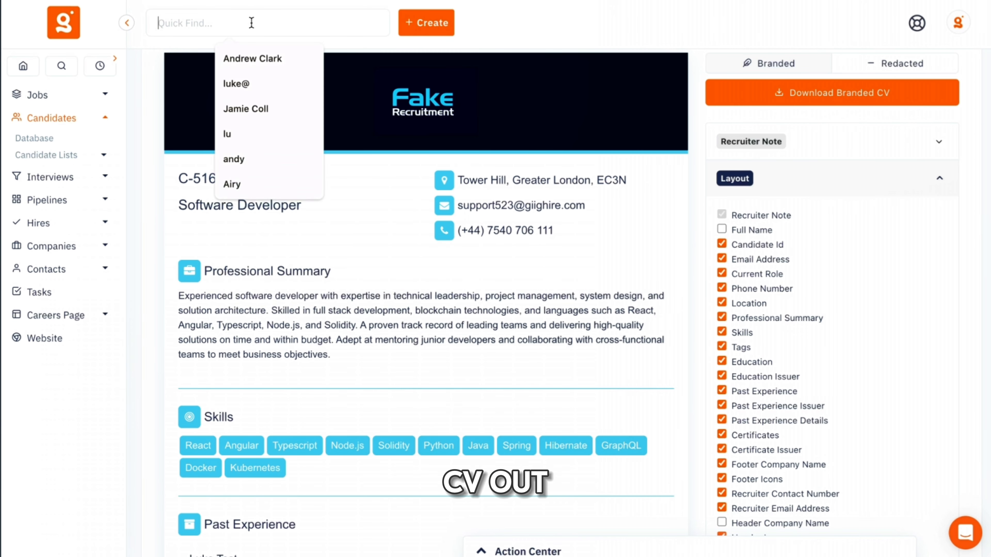
pyautogui.rightClick(252, 22)
pyautogui.click(323, 146)
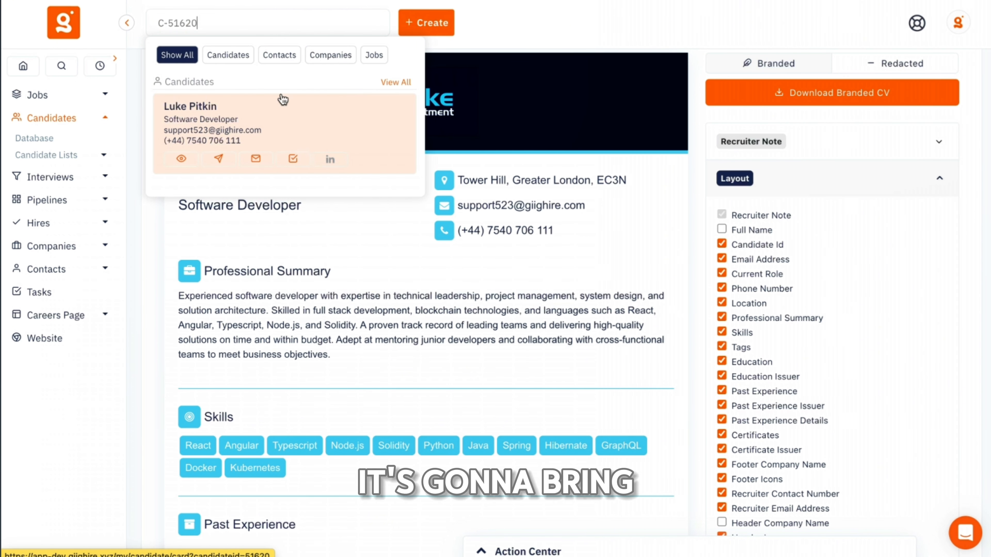
pyautogui.click(377, 258)
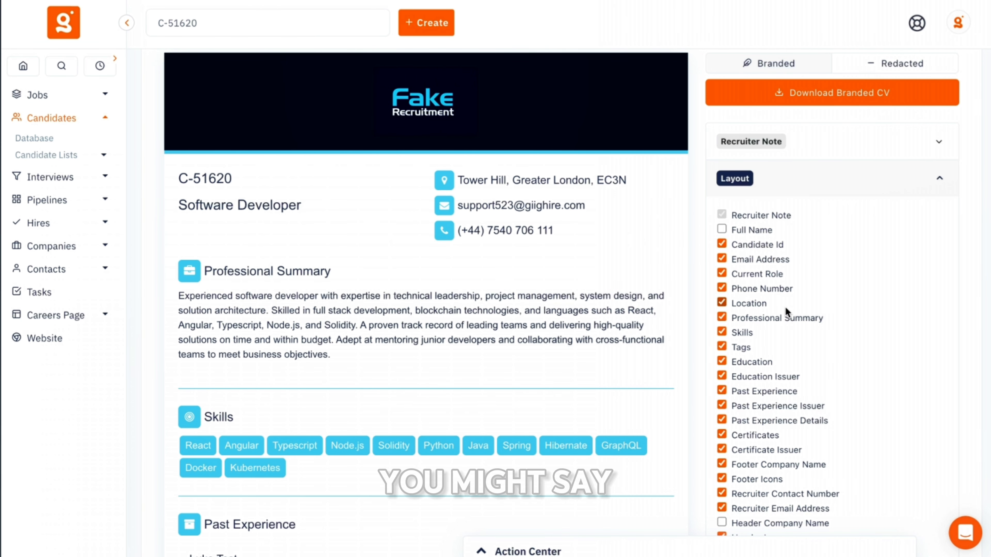
# Remove the Skills section from the branded CV layout and look over the remaining content.
pyautogui.scroll(-2, 786, 307)
pyautogui.click(722, 254)
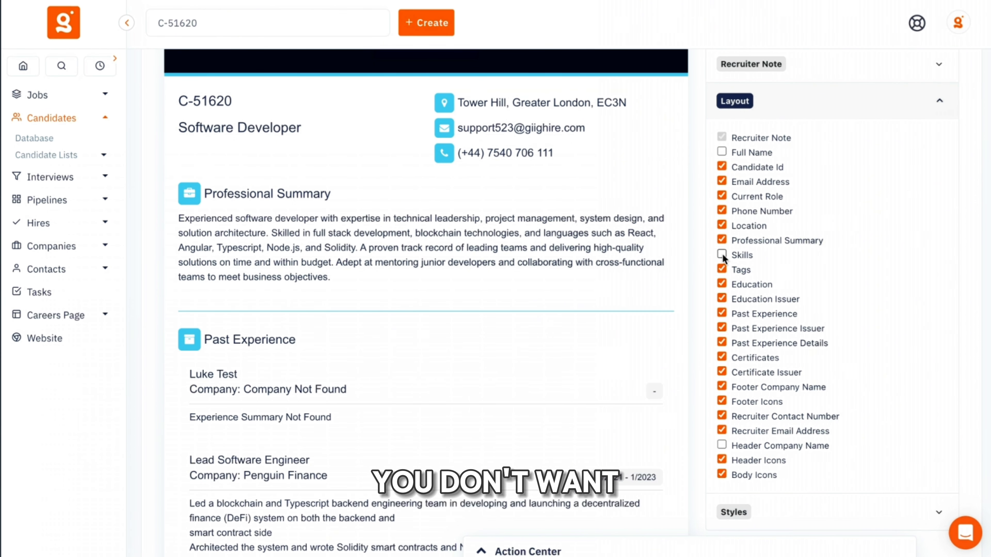
pyautogui.scroll(-11, 731, 330)
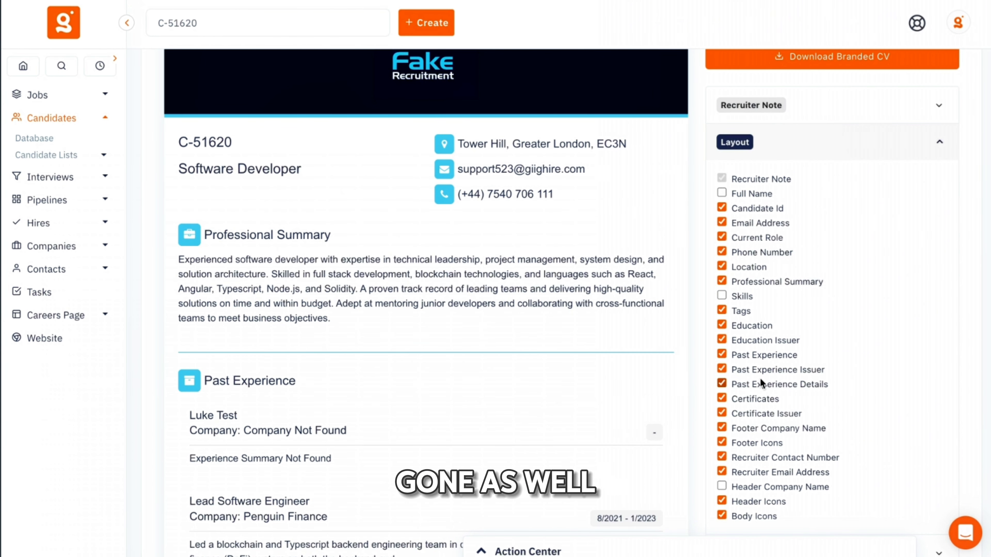
# Turn off the header icons, footer icons and body icons in the branded CV layout and look through the result.
pyautogui.click(722, 501)
pyautogui.click(722, 502)
pyautogui.click(722, 502)
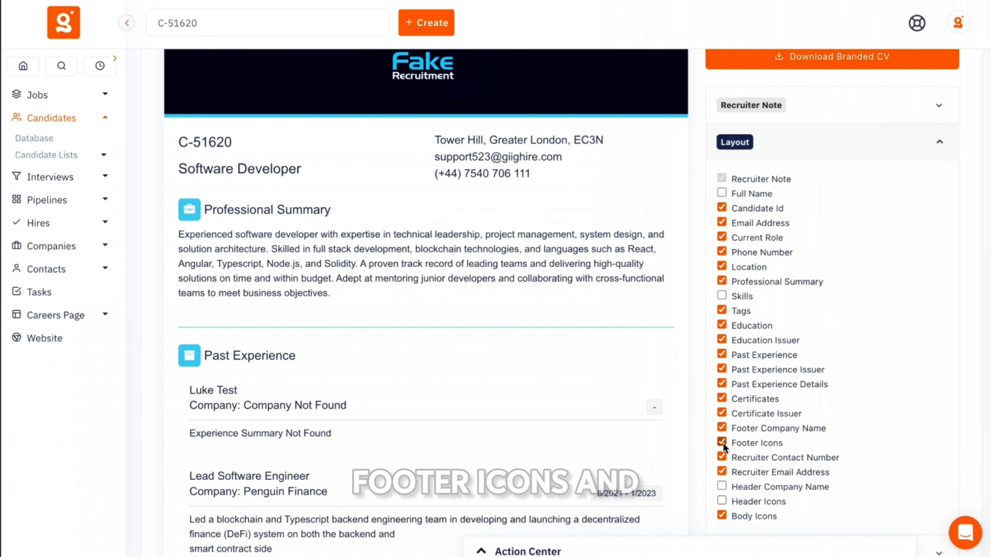
pyautogui.click(721, 517)
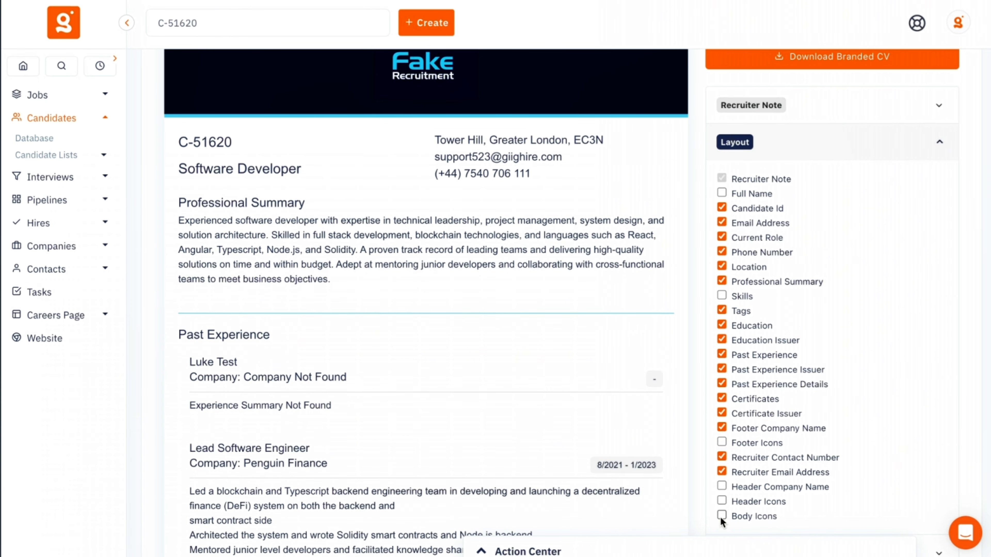
pyautogui.scroll(-3, 431, 307)
pyautogui.scroll(-20, 435, 373)
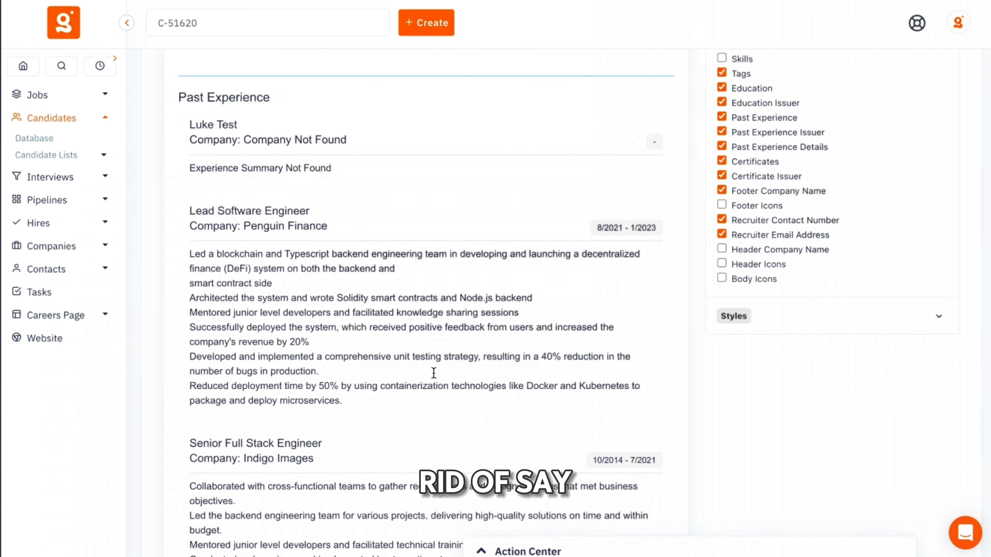
pyautogui.scroll(20, 433, 374)
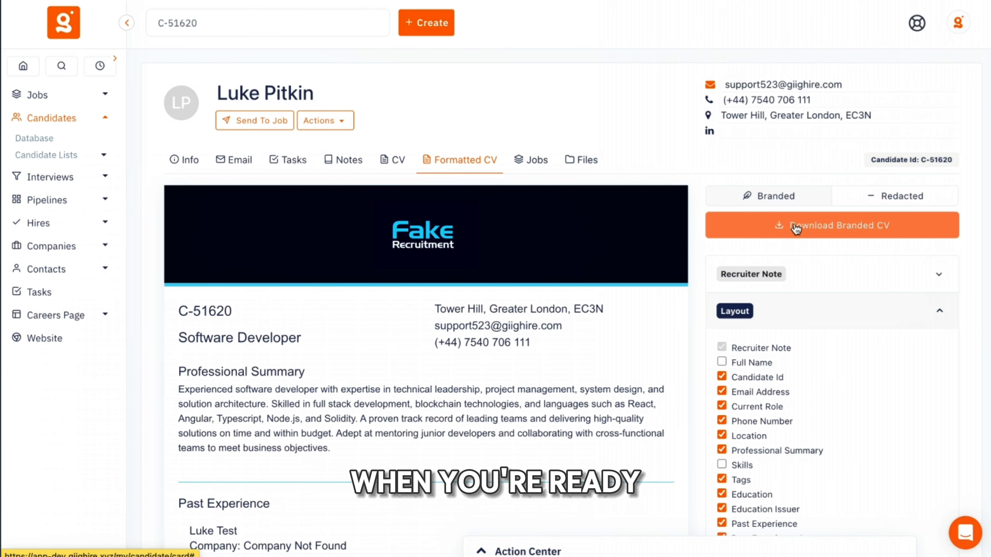
# Review the redacted version of the CV and compare it with the branded version.
pyautogui.click(886, 198)
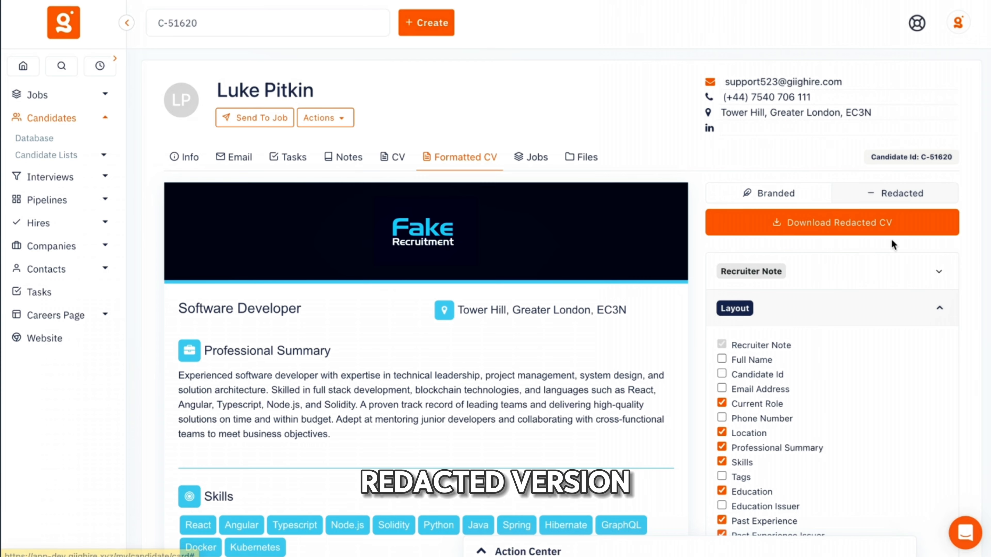
pyautogui.scroll(-4, 889, 244)
pyautogui.scroll(1, 773, 93)
pyautogui.click(763, 80)
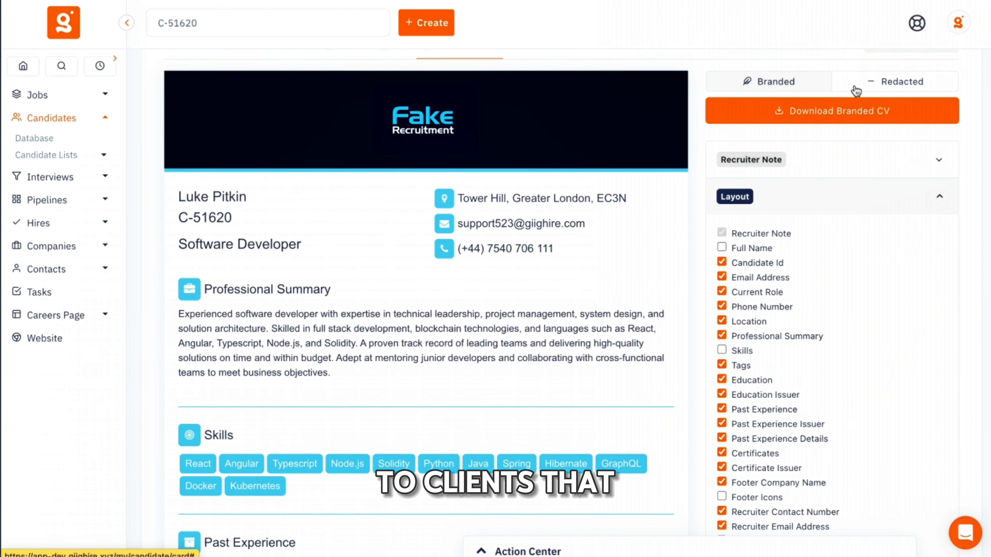
# Return to the redacted version of the CV and include the Candidate Id in its layout.
pyautogui.click(881, 93)
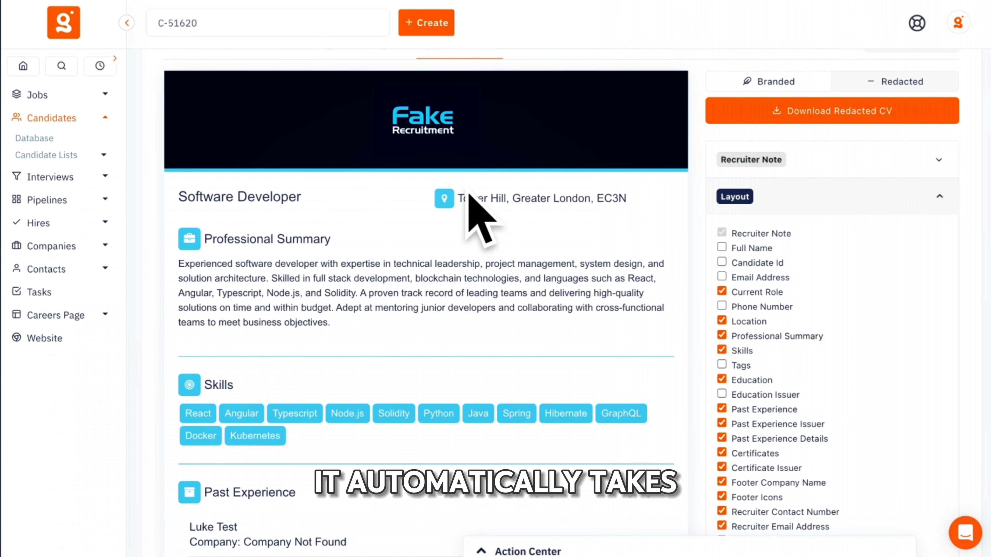
pyautogui.click(722, 262)
pyautogui.scroll(3, 307, 199)
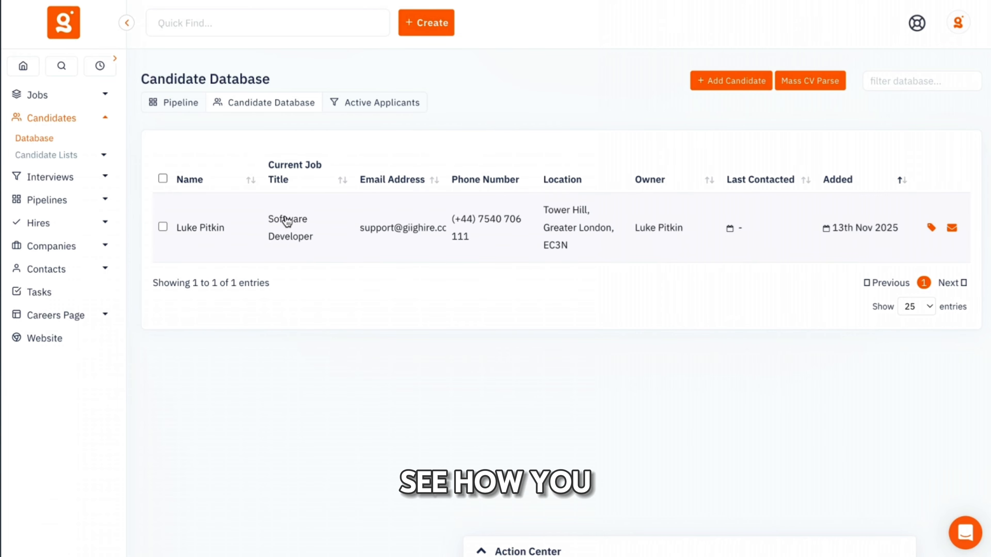
# Open the only candidate in the database and review the original CV and the full default formatted CV.
pyautogui.click(287, 220)
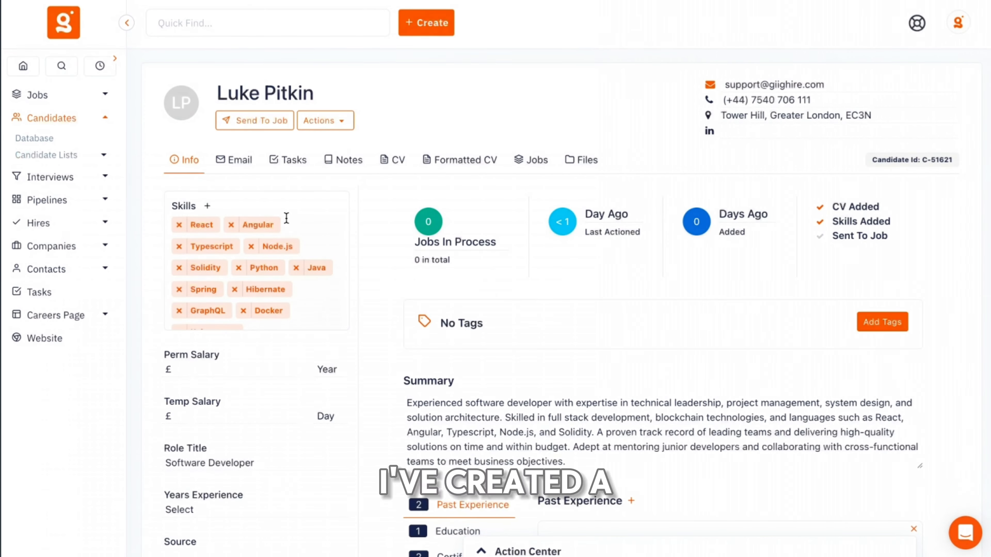
pyautogui.click(392, 158)
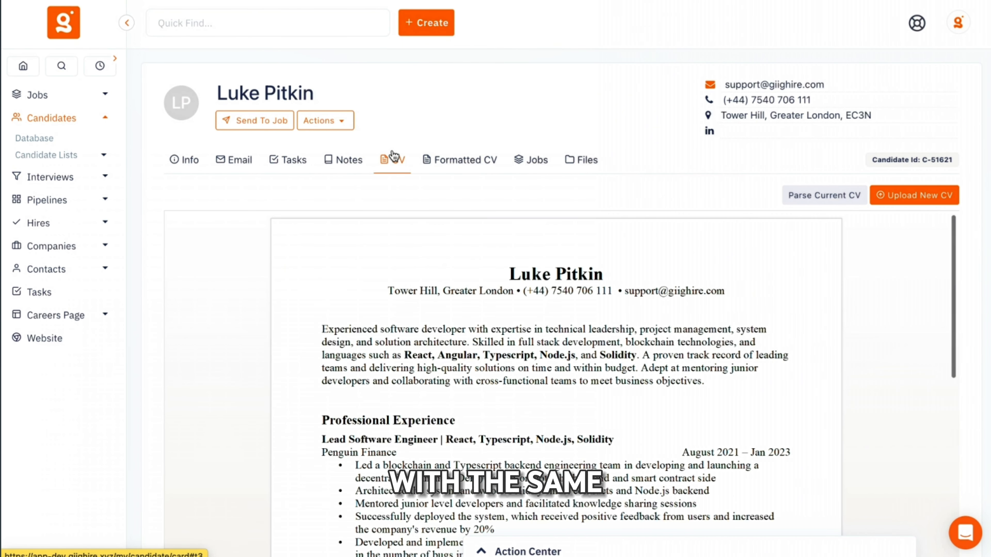
pyautogui.click(442, 157)
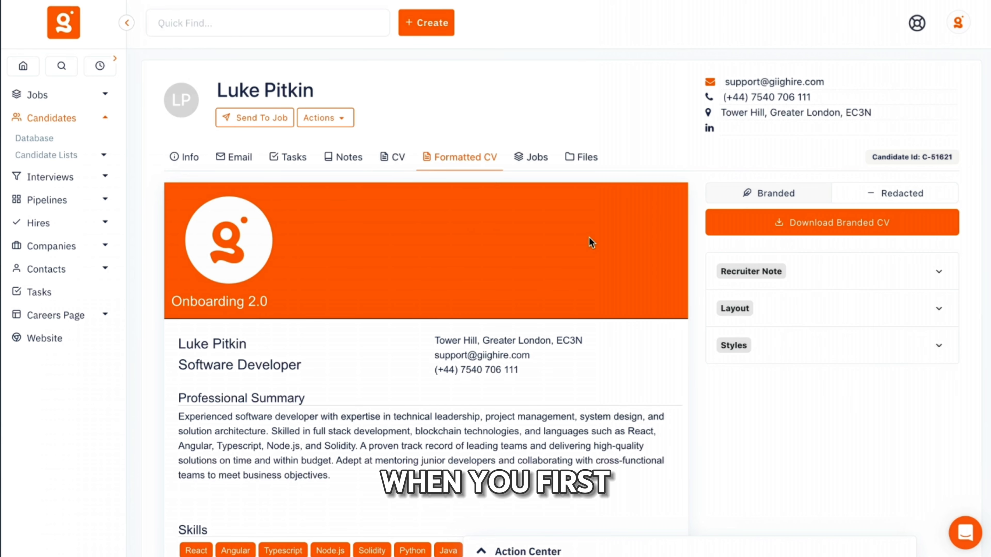
pyautogui.scroll(-20, 485, 322)
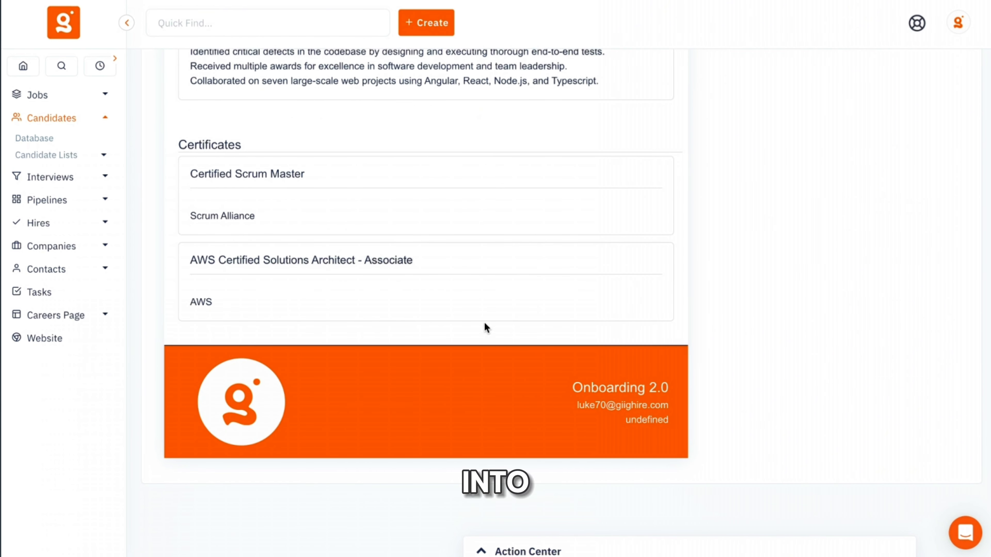
pyautogui.scroll(20, 486, 327)
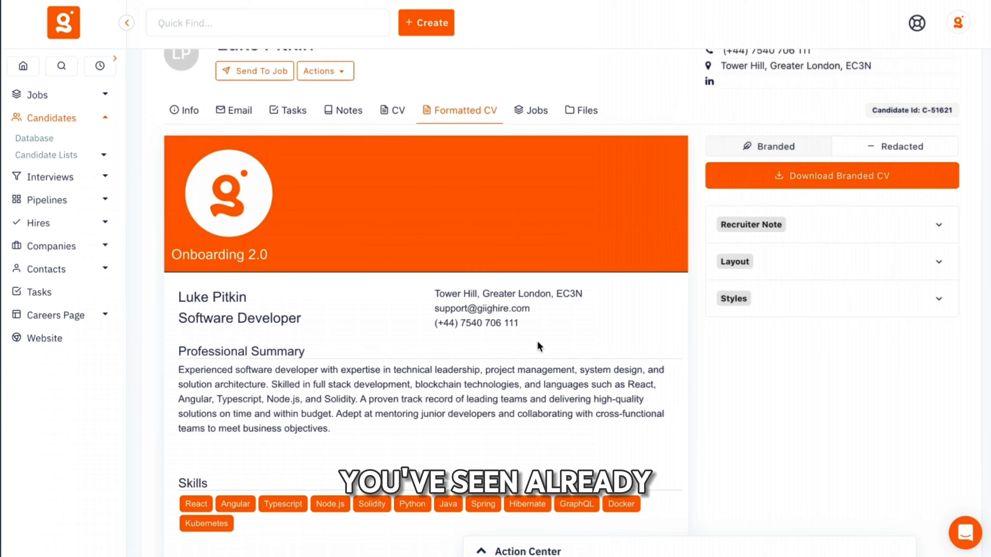
# Open the style customisation page for formatted CVs from the candidate's formatted CV.
pyautogui.click(756, 361)
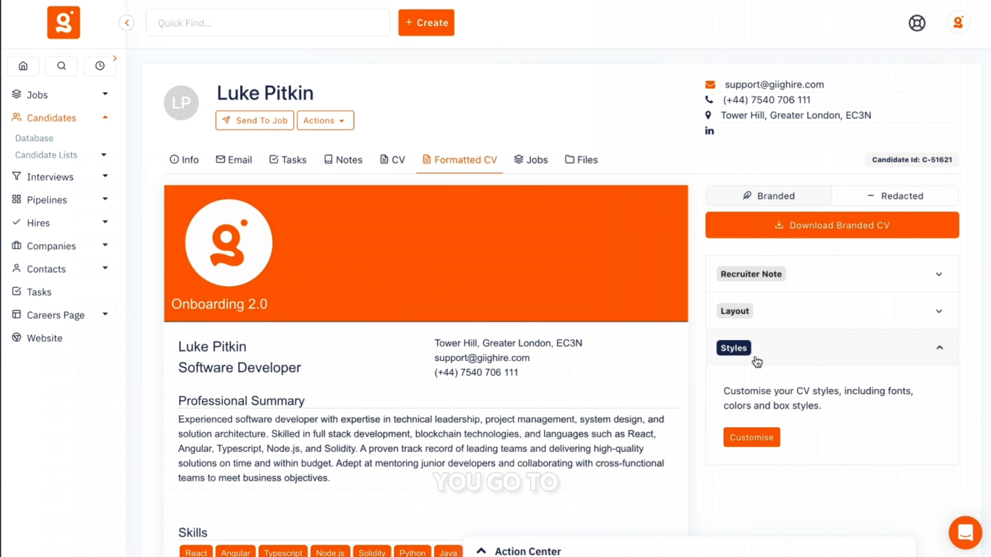
pyautogui.click(744, 434)
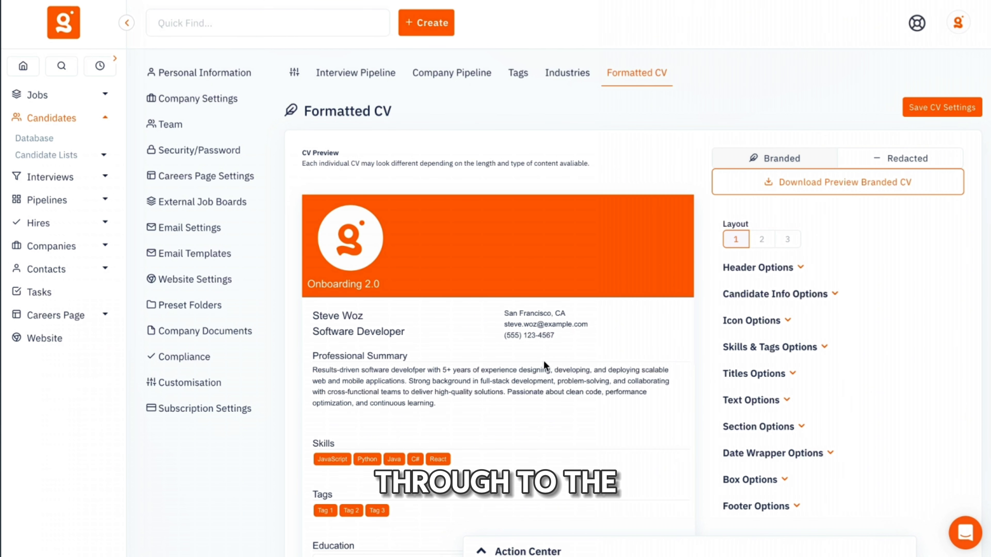
pyautogui.scroll(-1, 650, 441)
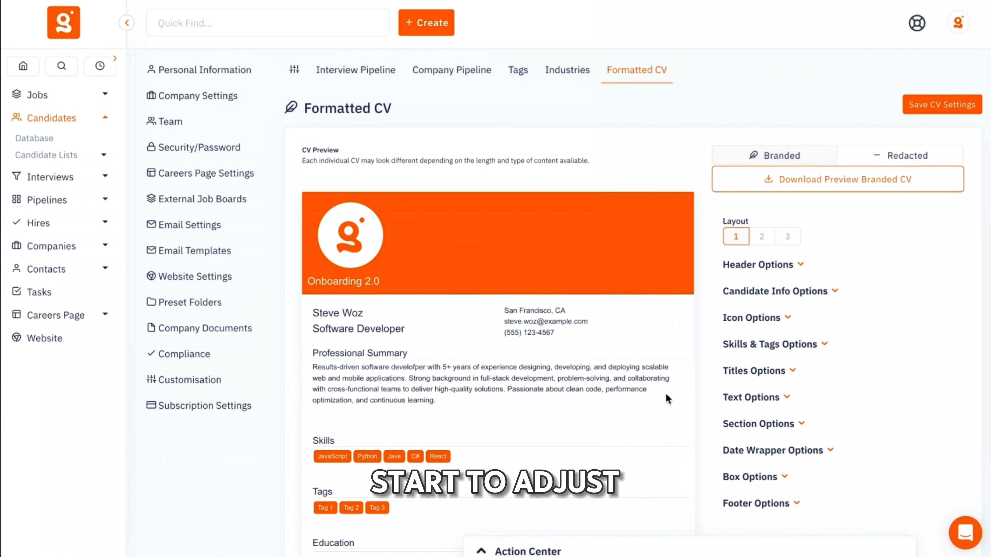
# Reach the Formatted CV customisation page through the account's settings.
pyautogui.click(958, 23)
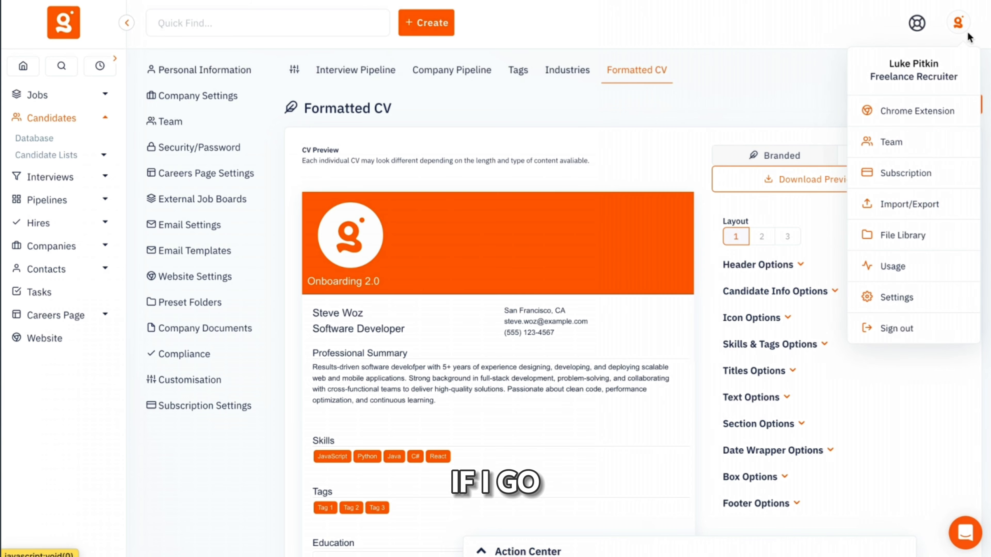
pyautogui.click(919, 297)
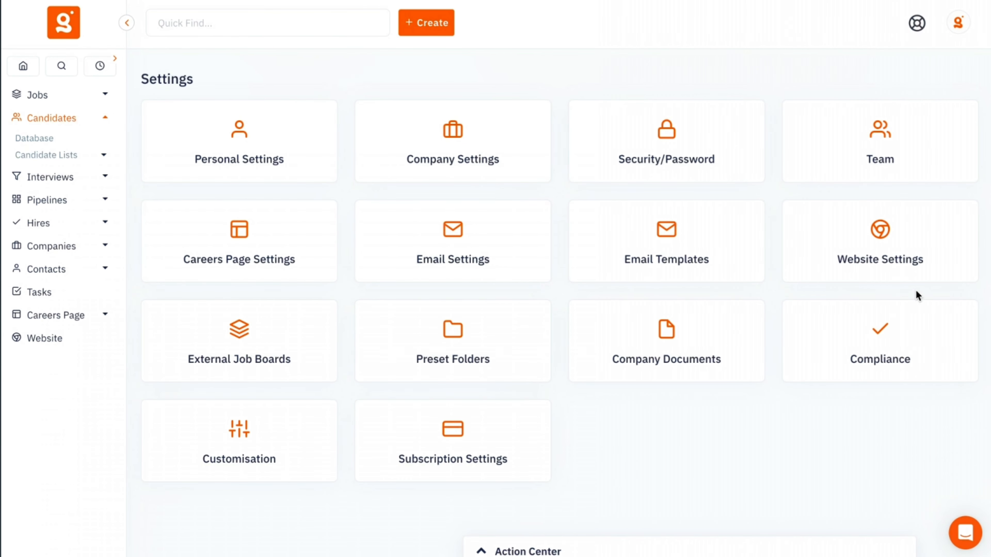
pyautogui.click(266, 449)
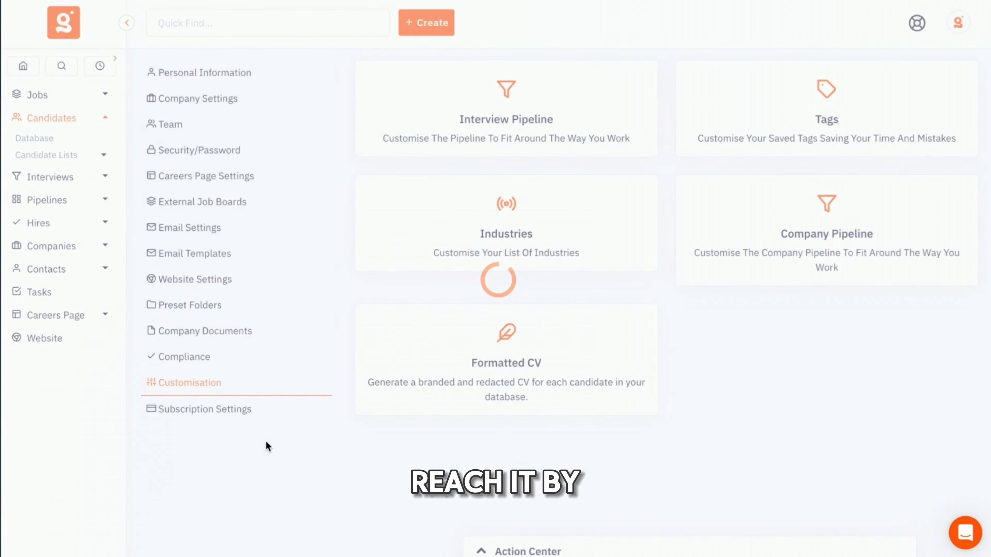
pyautogui.click(507, 412)
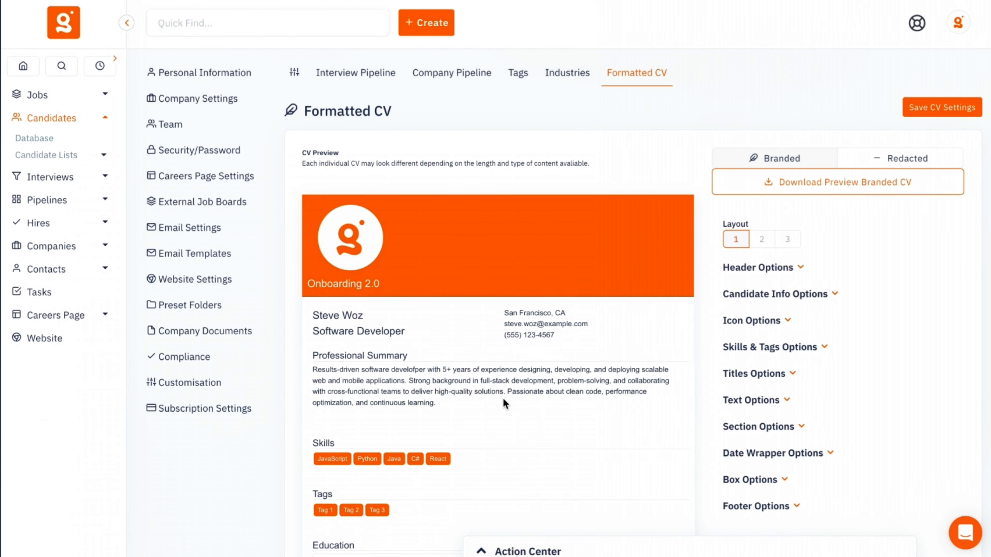
# Compare layouts 1, 2 and 3 in the branded CV preview, finishing on layout 1.
pyautogui.click(774, 247)
pyautogui.click(787, 242)
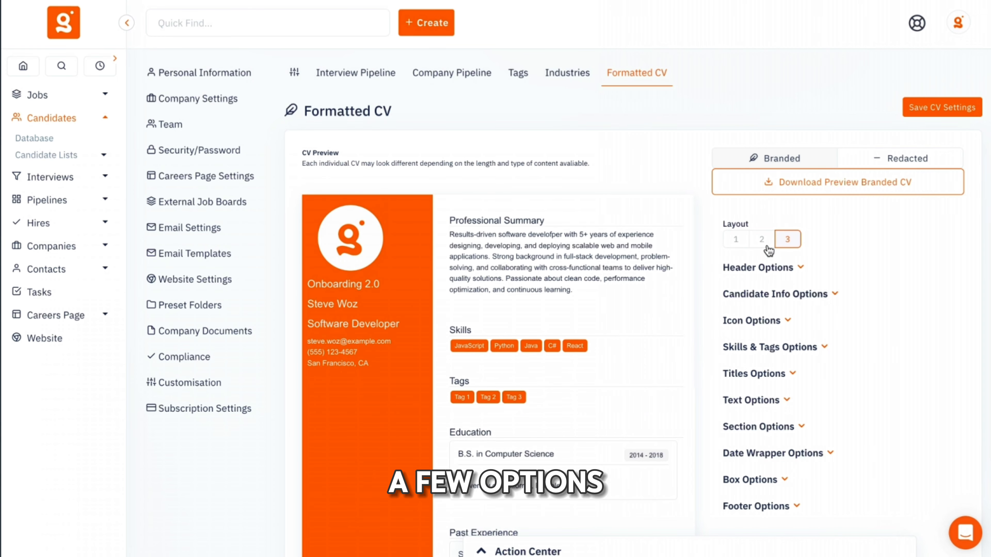
pyautogui.click(769, 249)
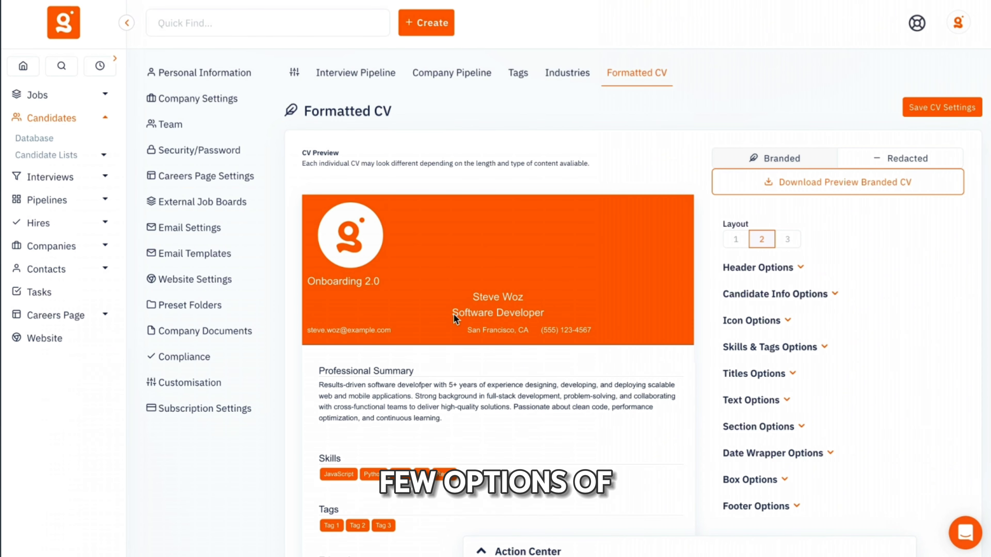
pyautogui.scroll(-1, 759, 290)
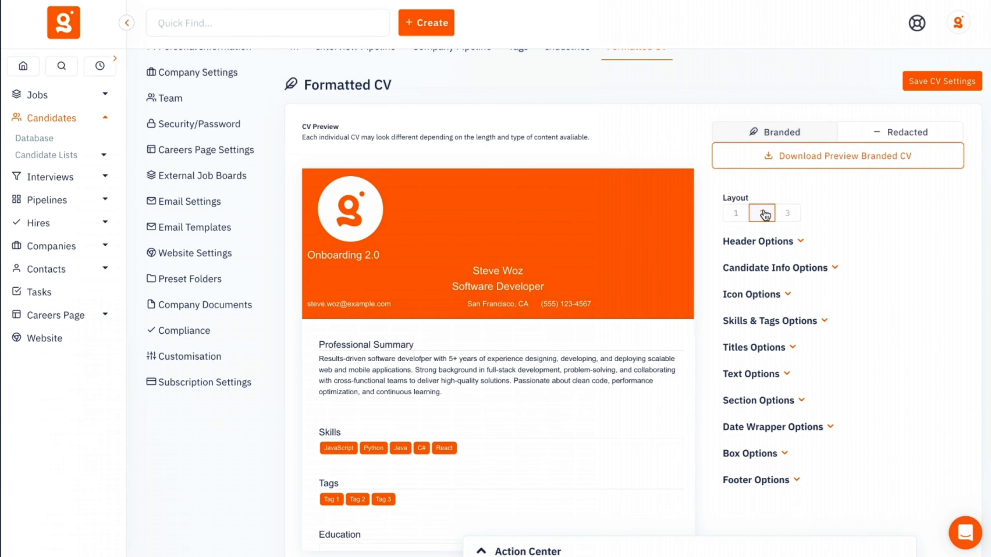
pyautogui.click(736, 214)
pyautogui.click(761, 213)
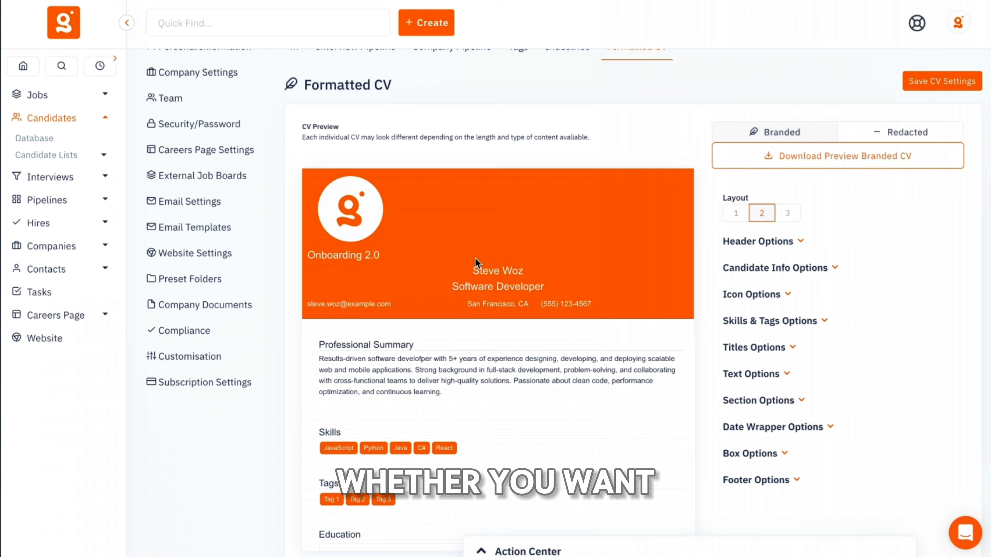
pyautogui.moveTo(488, 269); pyautogui.dragTo(637, 315)
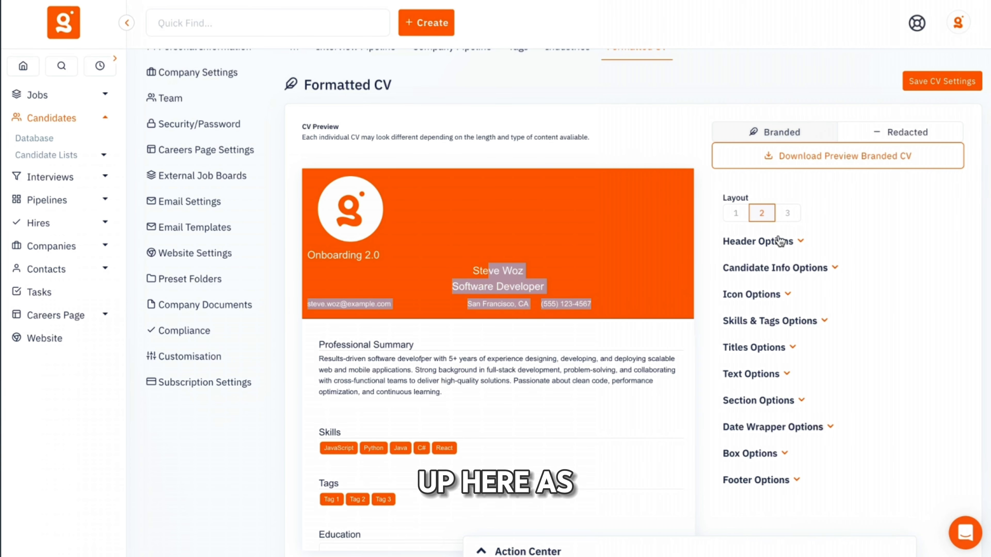
pyautogui.scroll(-1, 784, 234)
pyautogui.click(739, 188)
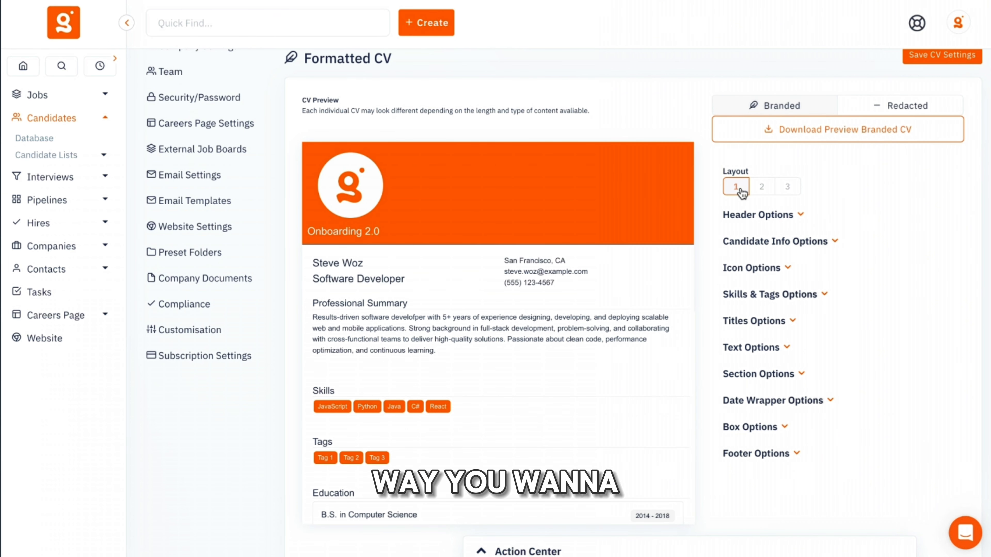
# Open the company settings from the CV preview's header and change the company logo to the Fake Recruitment logo.
pyautogui.moveTo(341, 195)
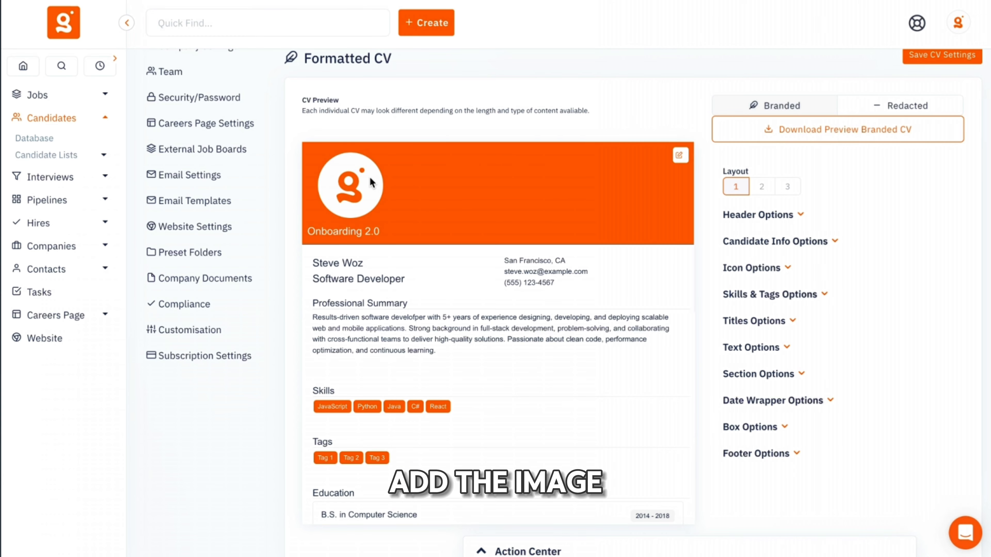
pyautogui.click(679, 157)
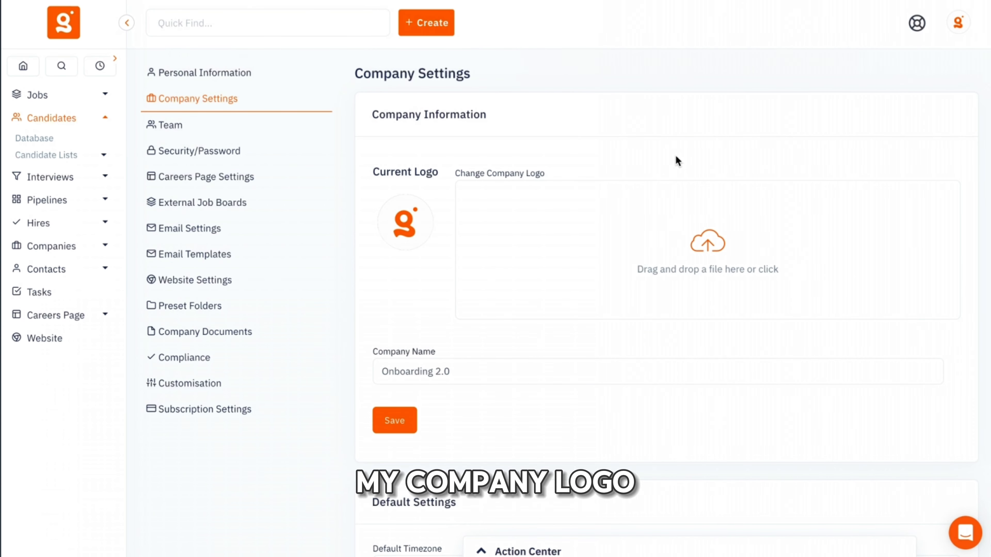
pyautogui.moveTo(373, 172); pyautogui.dragTo(420, 173)
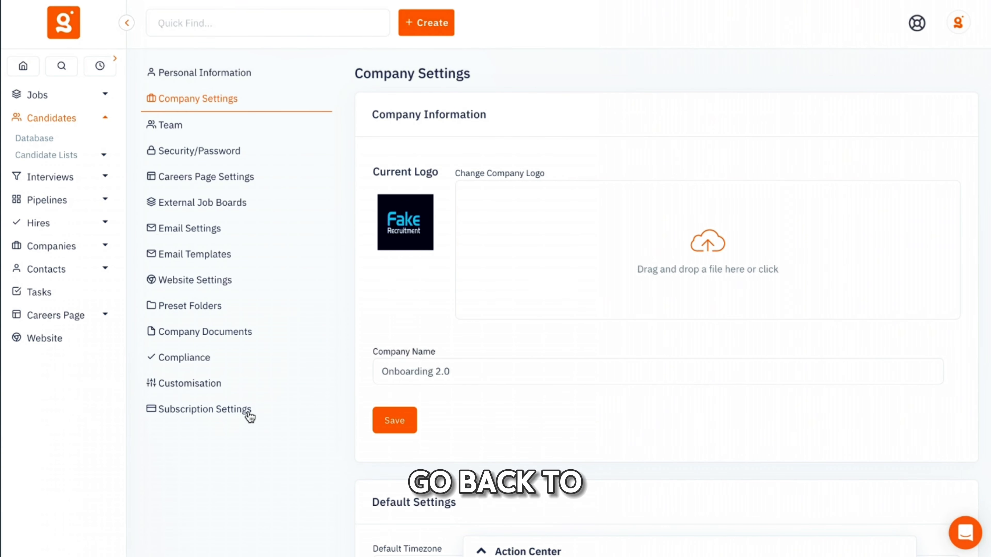
# Return to the Formatted CV customisation page and expand the header options.
pyautogui.click(182, 387)
pyautogui.click(565, 343)
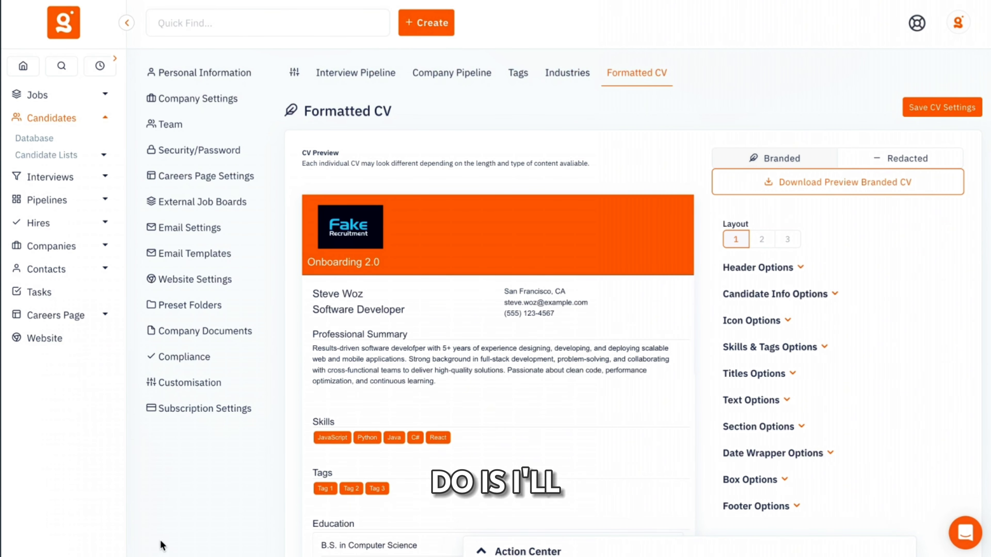
pyautogui.scroll(-3, 162, 546)
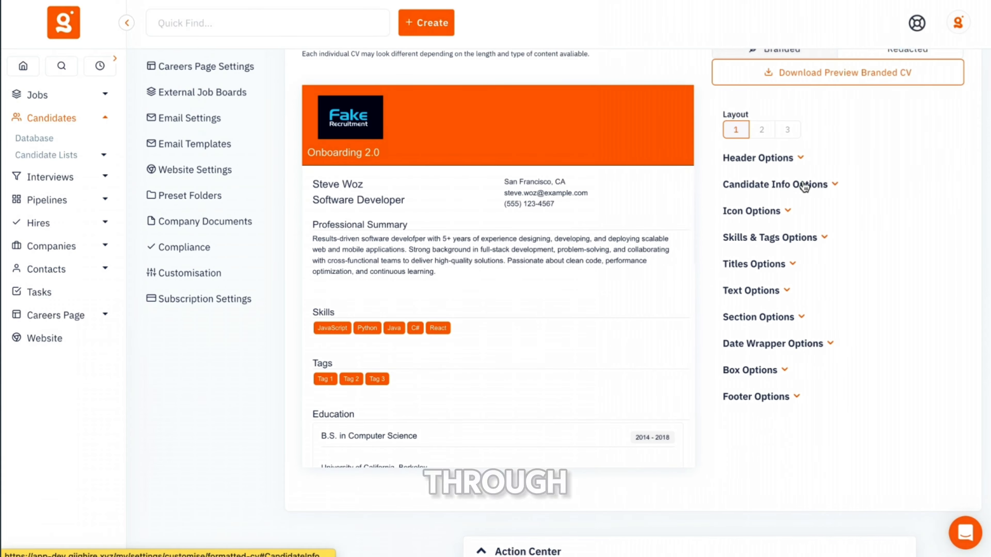
pyautogui.click(782, 160)
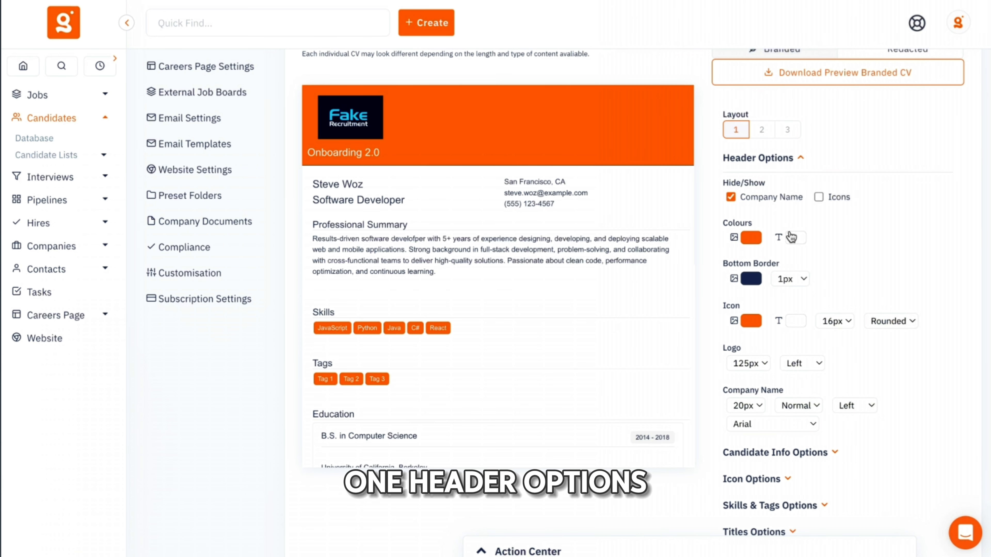
# Try hiding and showing the company name in the CV header.
pyautogui.click(733, 199)
pyautogui.click(733, 199)
pyautogui.click(733, 199)
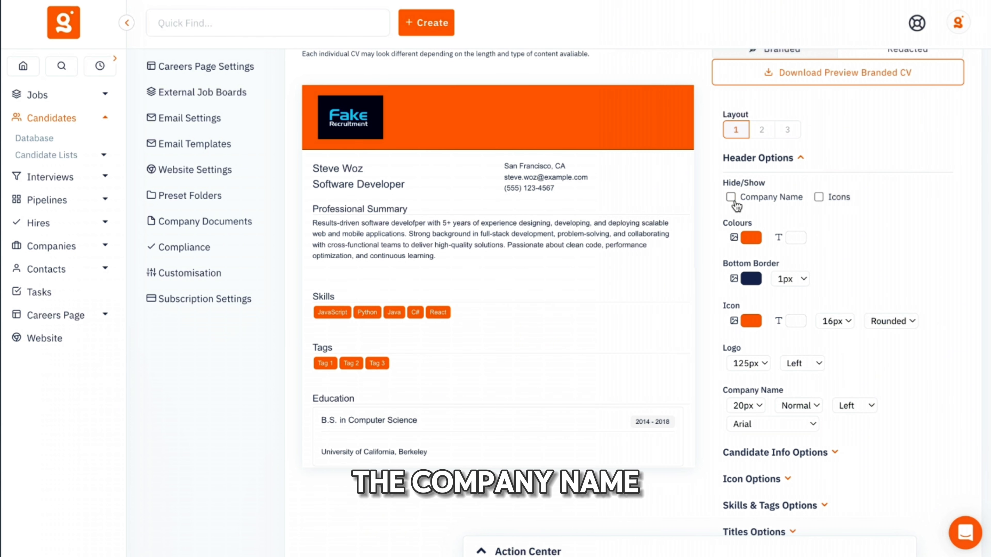
pyautogui.click(733, 199)
pyautogui.click(733, 199)
pyautogui.click(732, 198)
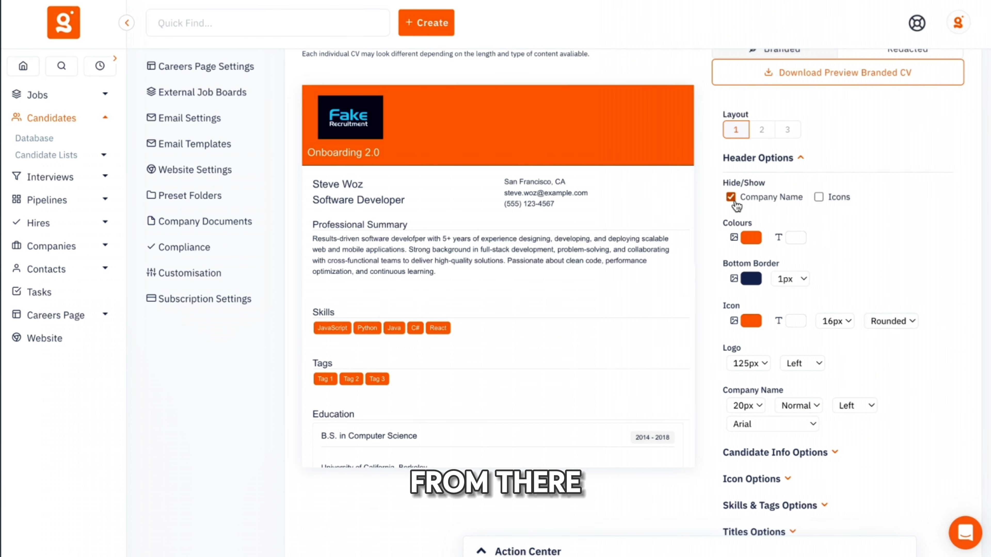
pyautogui.click(732, 198)
pyautogui.click(732, 198)
# Switch to layout 2 and set up its header with a centred logo, no company name and icons shown.
pyautogui.click(765, 131)
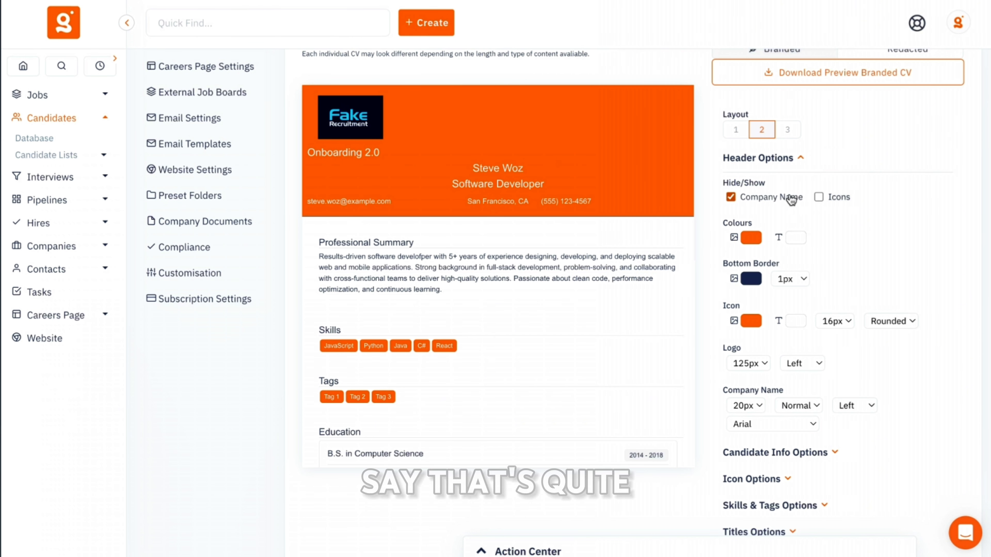
pyautogui.click(798, 360)
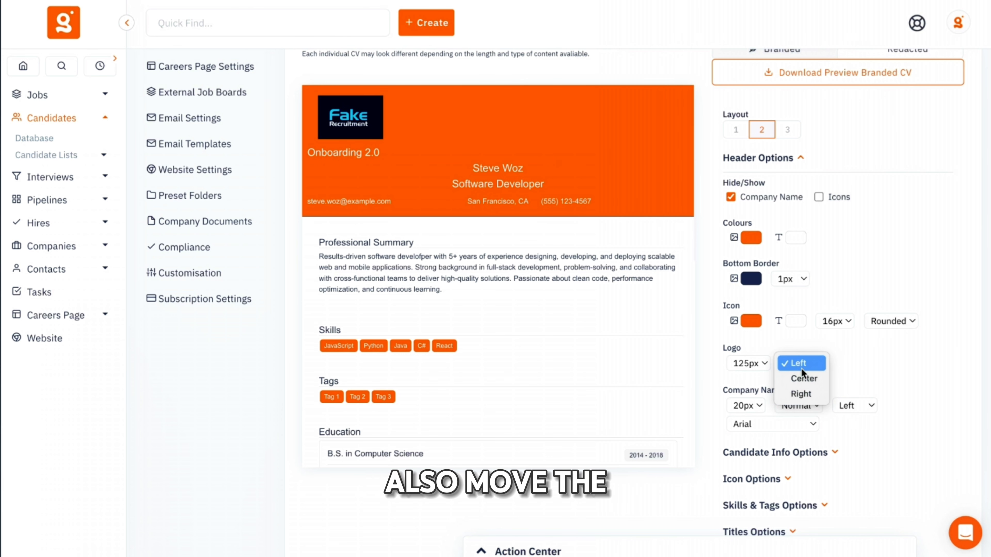
pyautogui.click(801, 377)
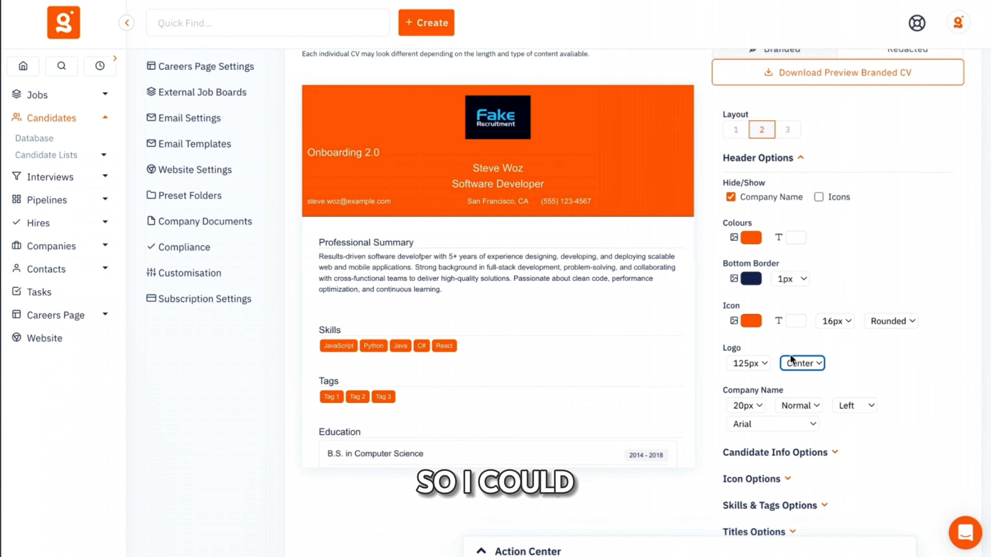
pyautogui.click(730, 198)
pyautogui.click(819, 197)
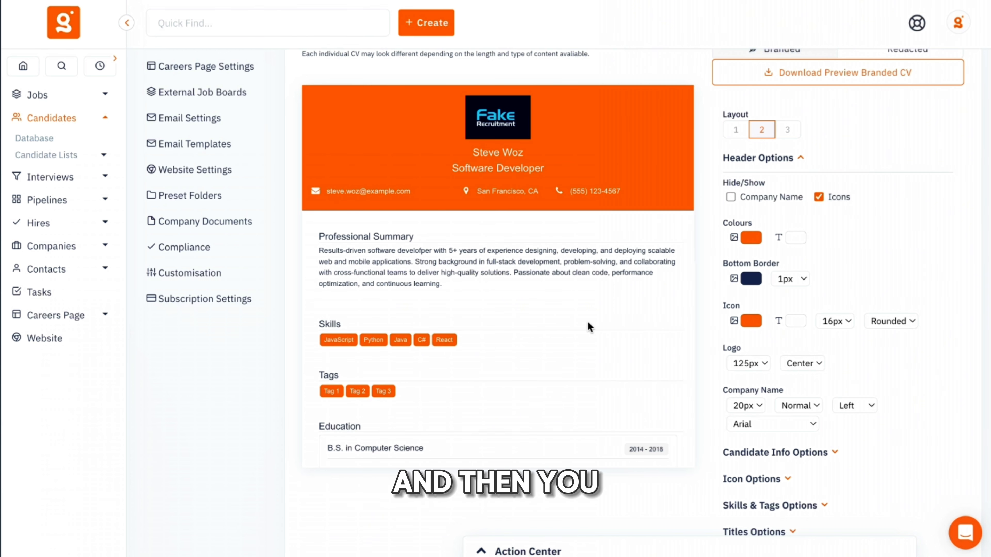
# Set the CV header's background colour to #000e29.
pyautogui.click(758, 240)
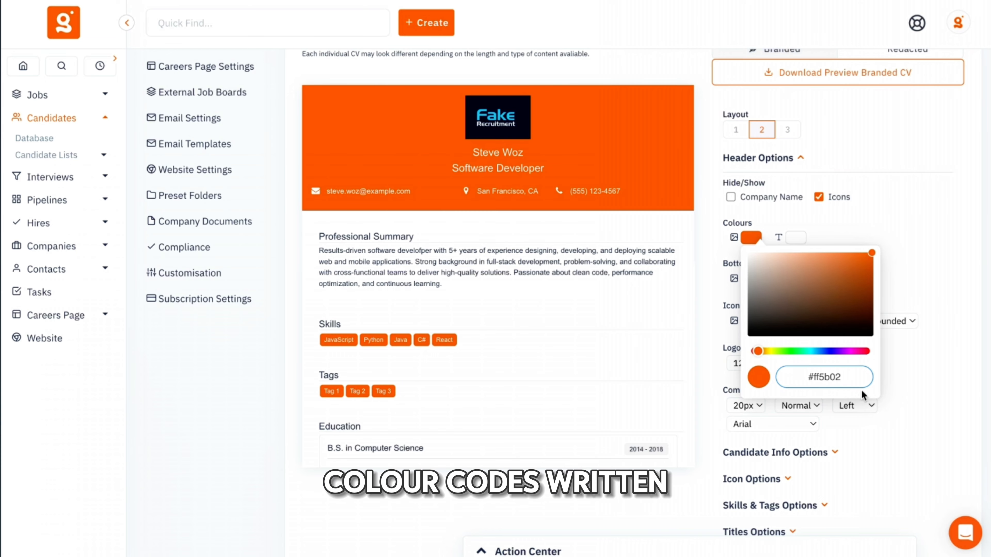
pyautogui.moveTo(815, 376); pyautogui.dragTo(886, 381)
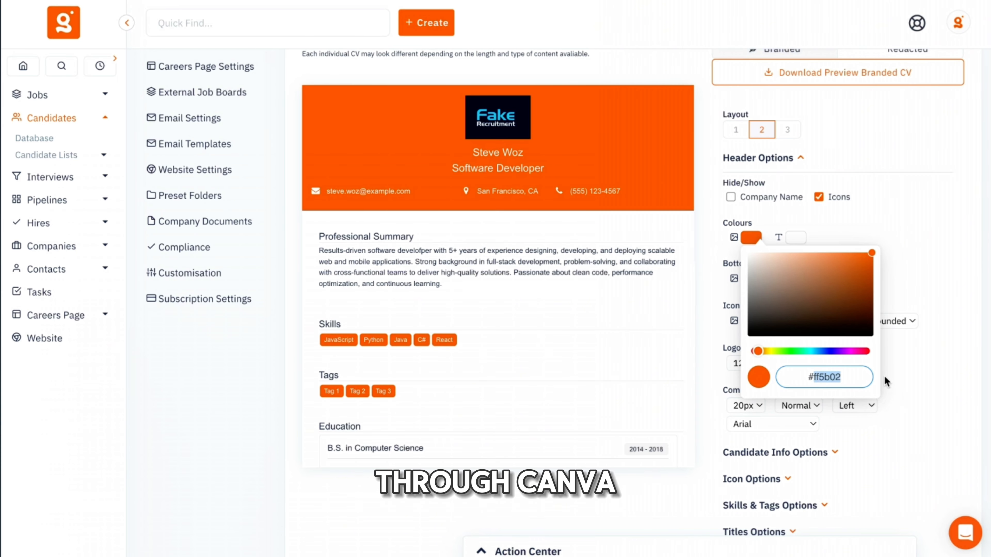
pyautogui.write('000')
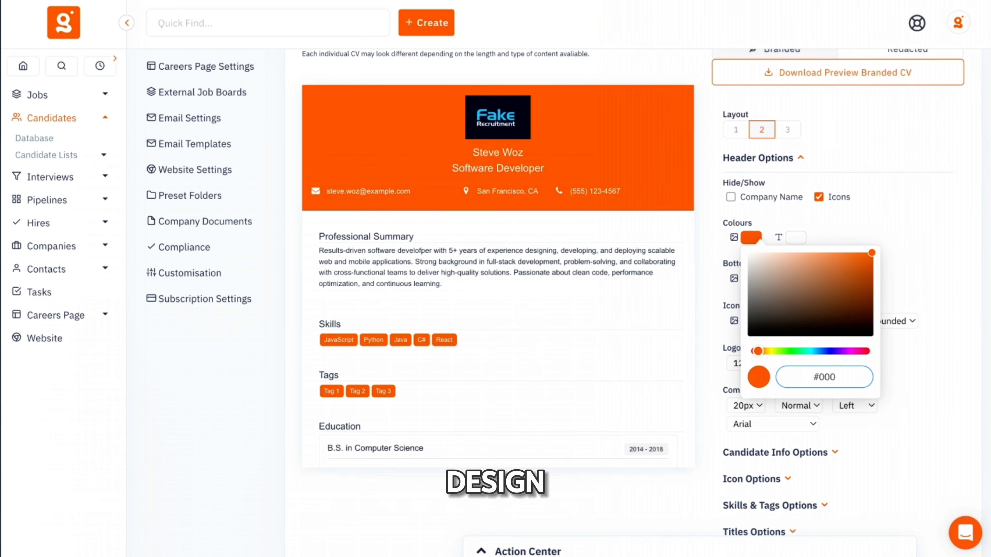
pyautogui.write('e28')
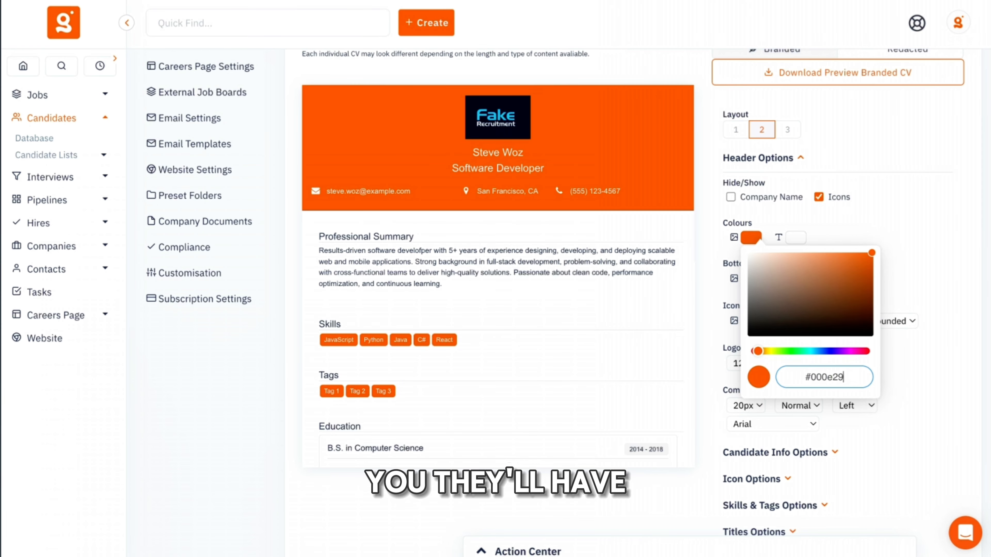
pyautogui.press('Return')
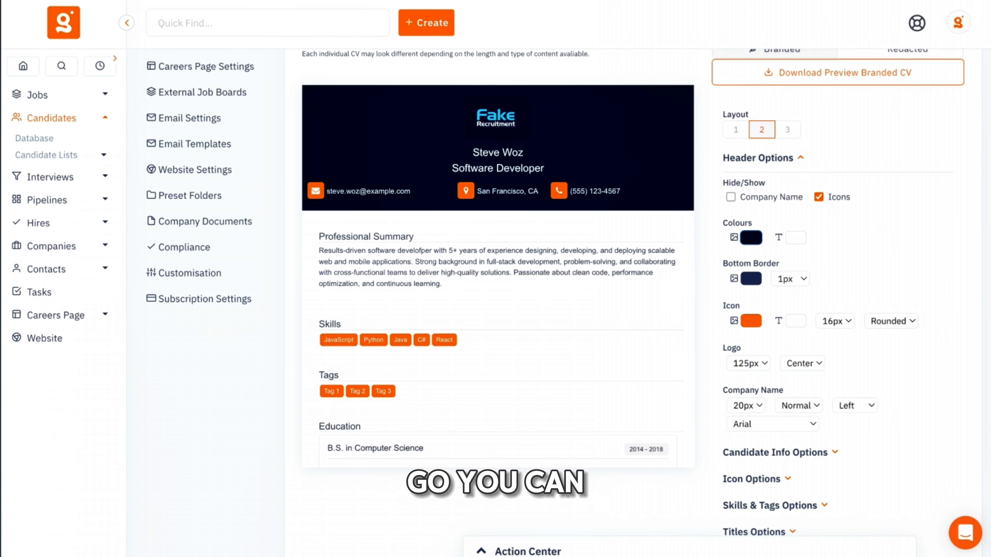
# Set the header's bottom border to colour #29c7f5 with a thickness of 3px.
pyautogui.click(749, 287)
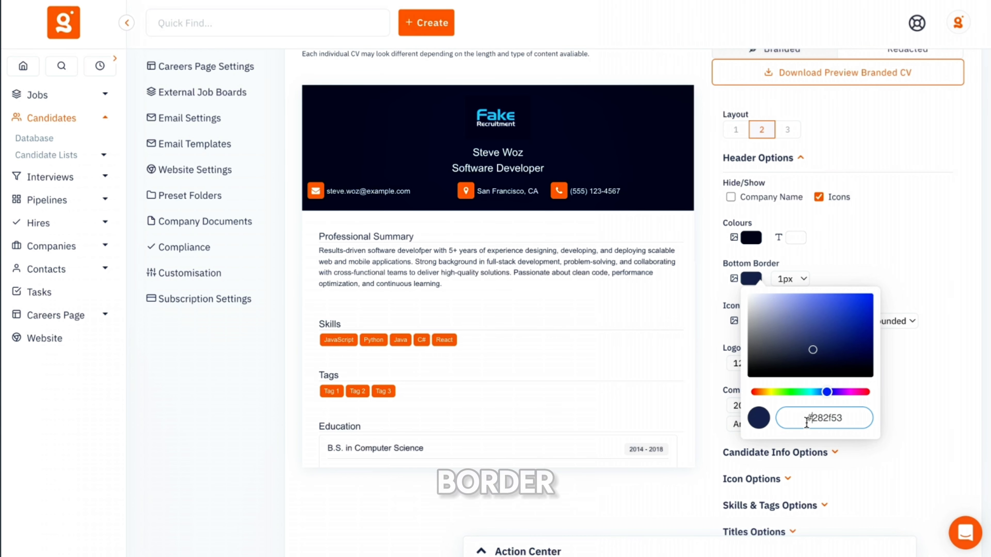
pyautogui.doubleClick(825, 419)
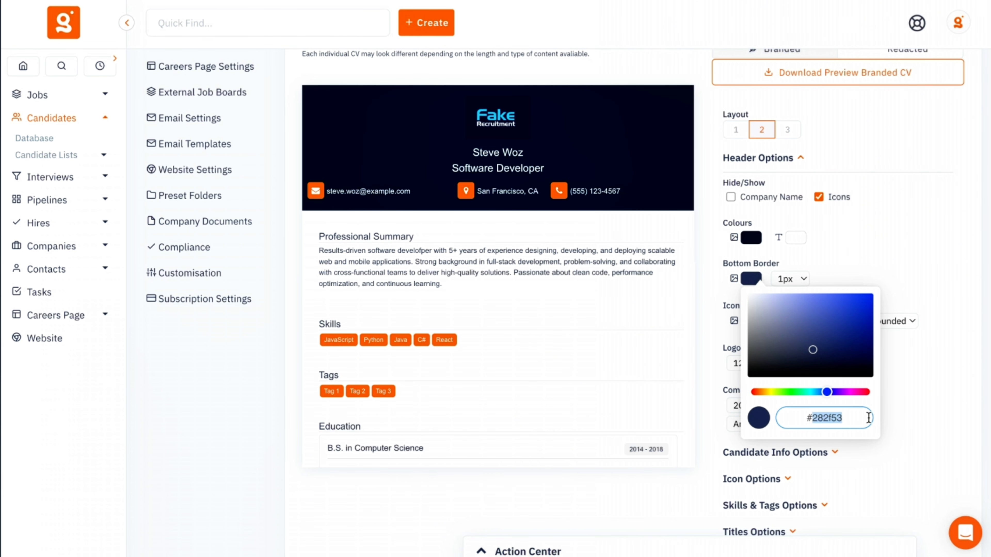
pyautogui.write('29')
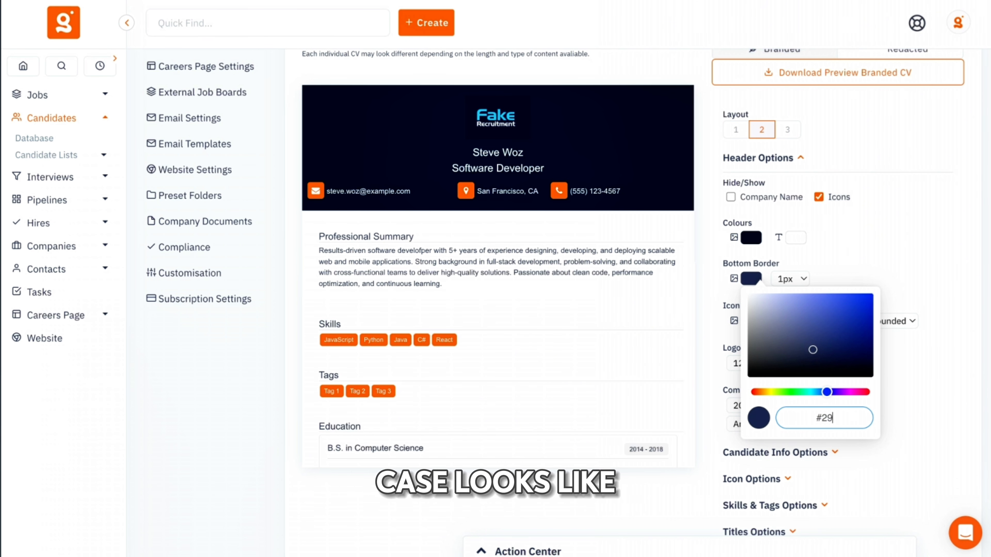
pyautogui.write('c7f5')
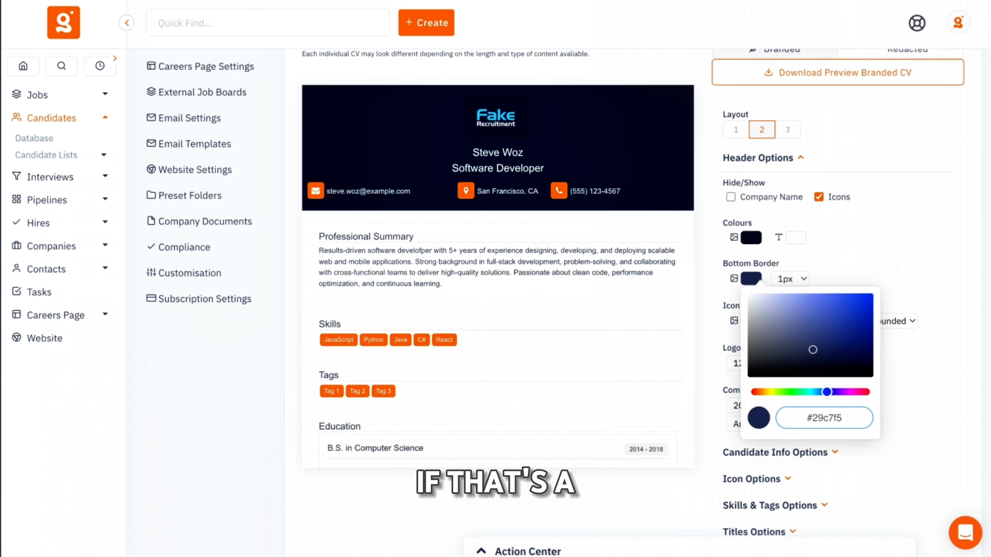
pyautogui.press('Return')
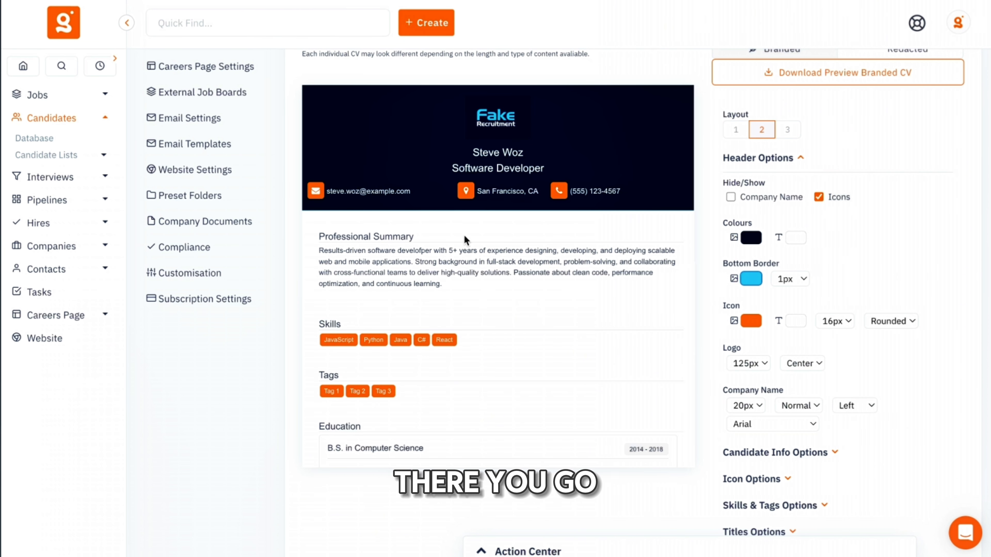
pyautogui.click(772, 279)
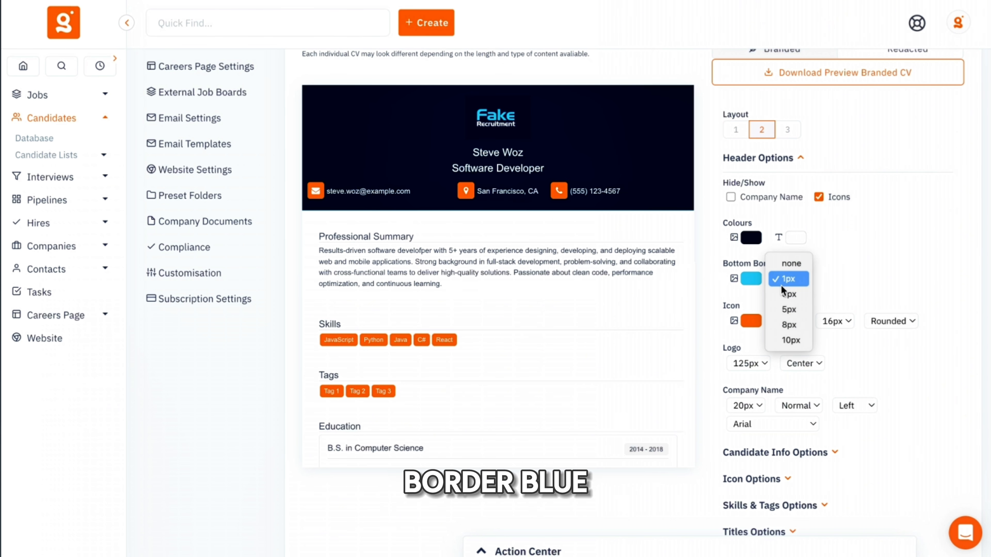
pyautogui.click(788, 308)
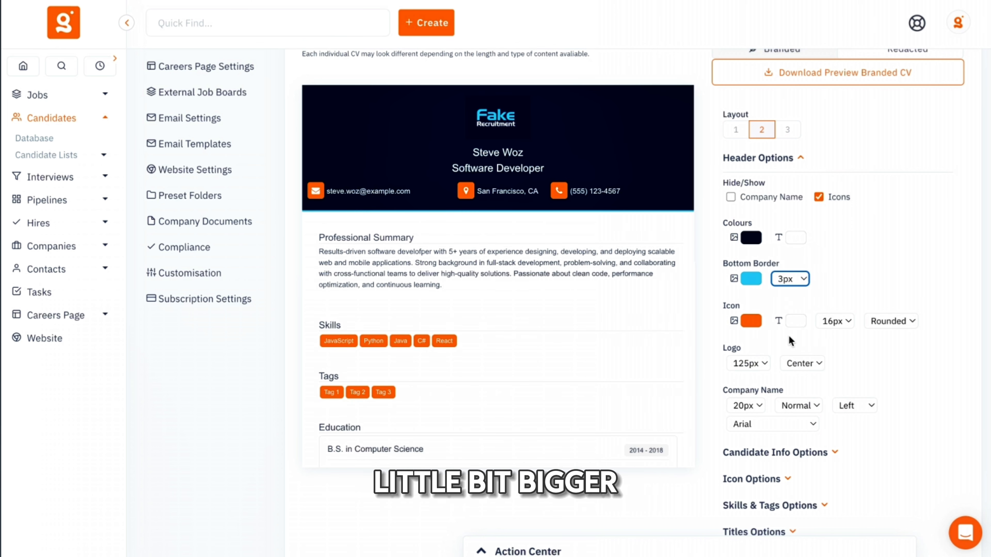
# Compare the restyled header in layouts 1 and 2 and apply layout 1.
pyautogui.click(736, 130)
pyautogui.click(761, 136)
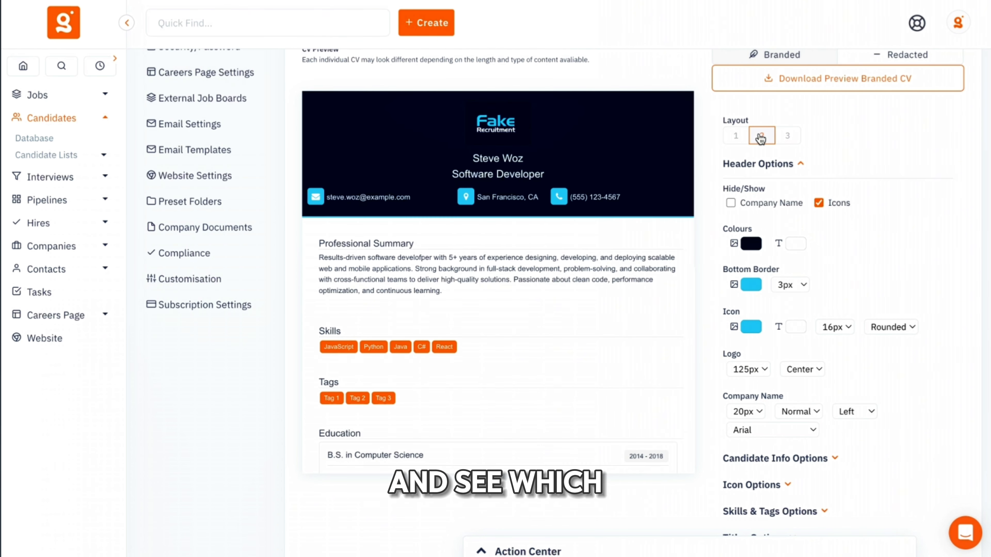
pyautogui.click(733, 139)
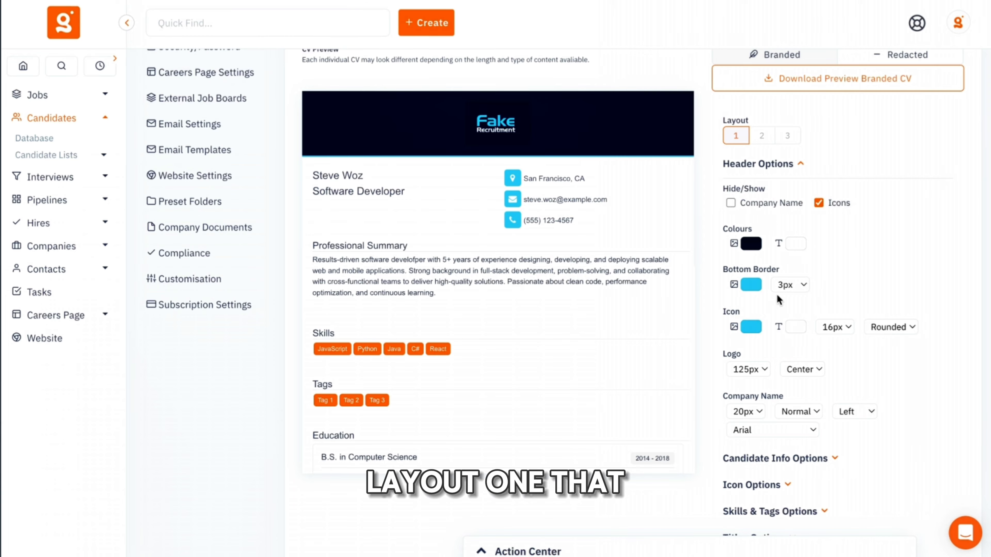
# Align the header logo to the left and set its size to 150px.
pyautogui.click(806, 372)
pyautogui.click(801, 353)
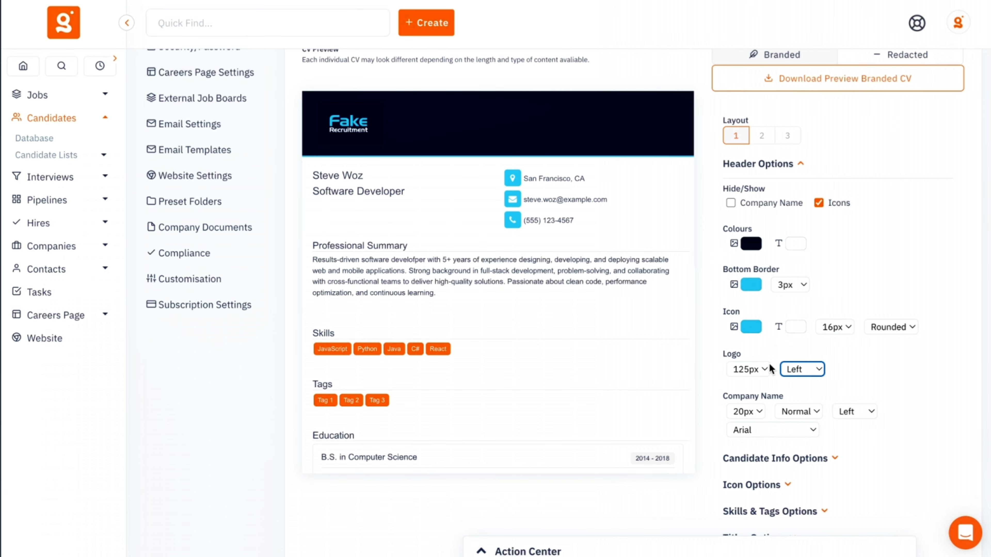
pyautogui.click(753, 369)
pyautogui.click(753, 384)
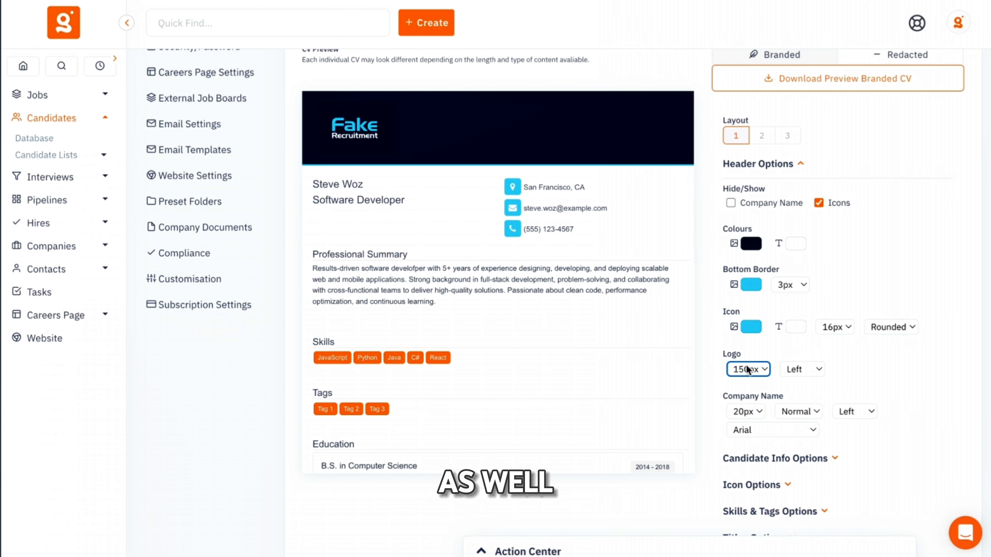
# Try centred and right-aligned logo positions in the header, apply layout 2 and centre the logo.
pyautogui.click(802, 369)
pyautogui.click(796, 385)
pyautogui.click(800, 370)
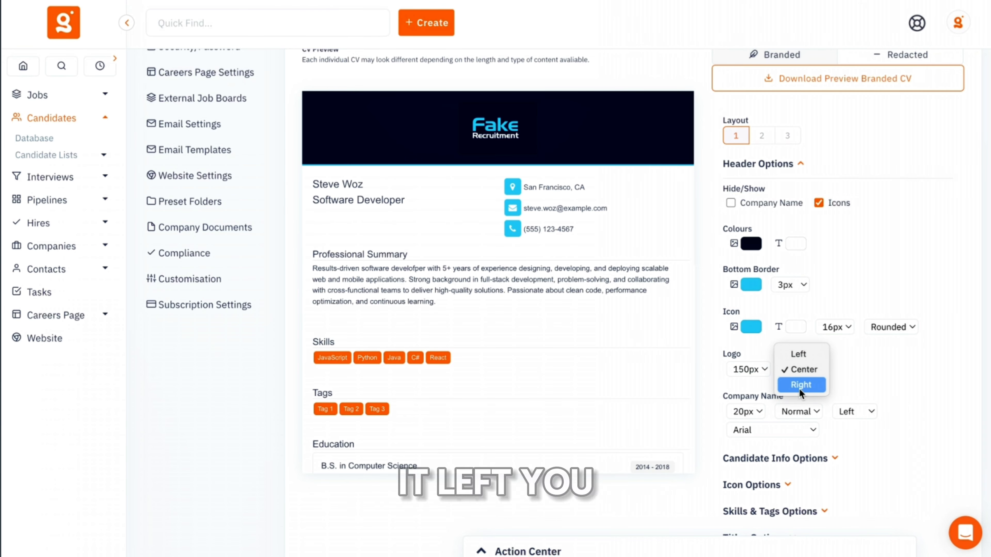
pyautogui.click(800, 385)
pyautogui.click(762, 135)
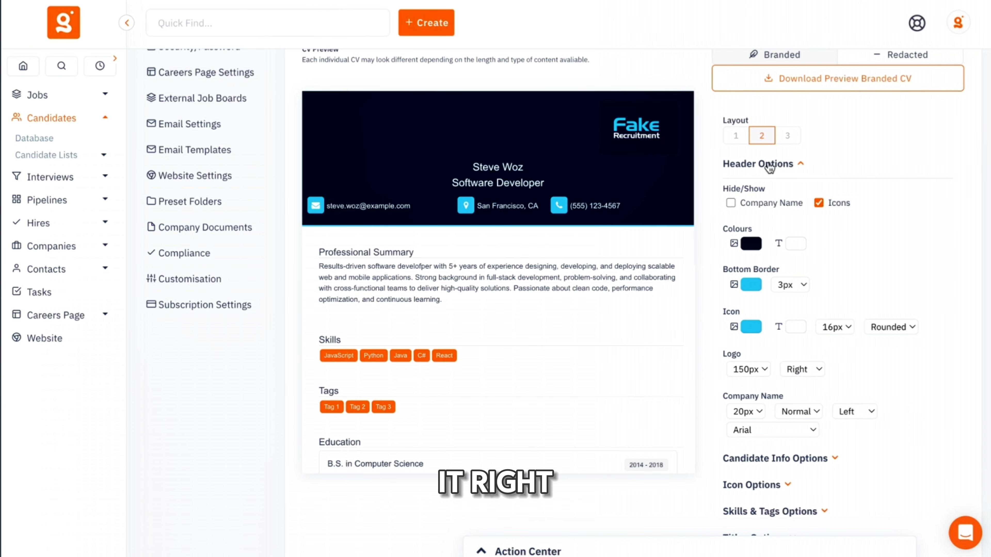
pyautogui.click(801, 370)
pyautogui.click(794, 355)
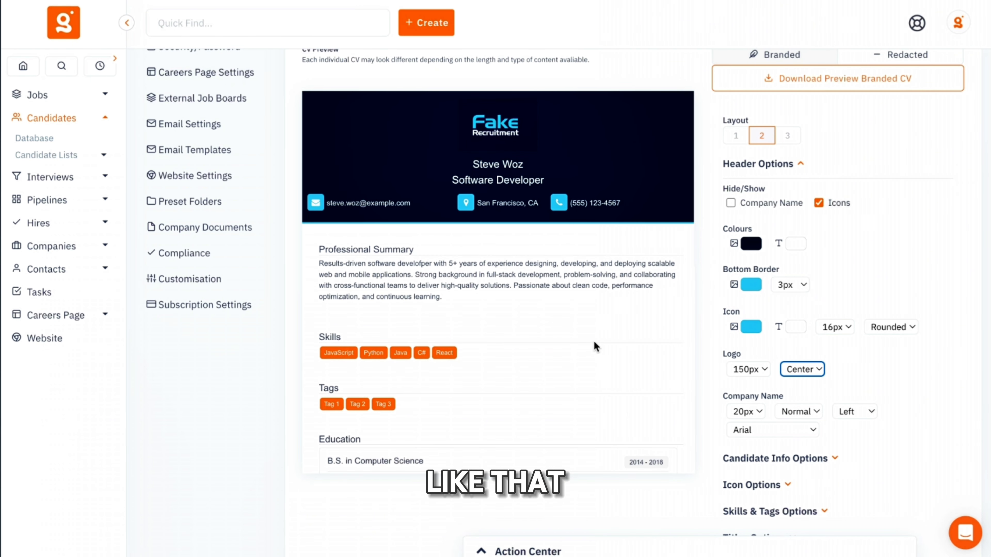
# Test hiding the full name, email address and location in the candidate info, and show the candidate ID.
pyautogui.scroll(1, 757, 208)
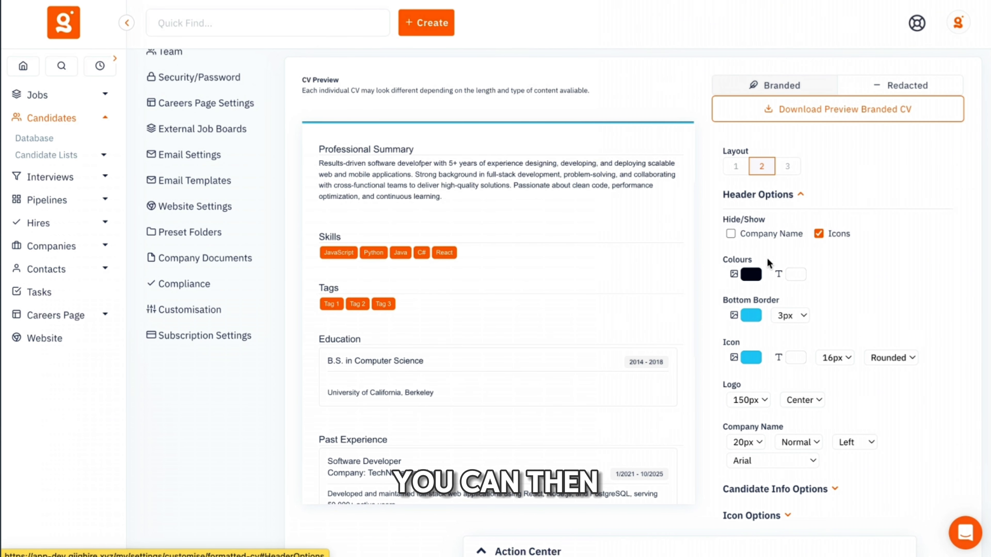
pyautogui.click(761, 491)
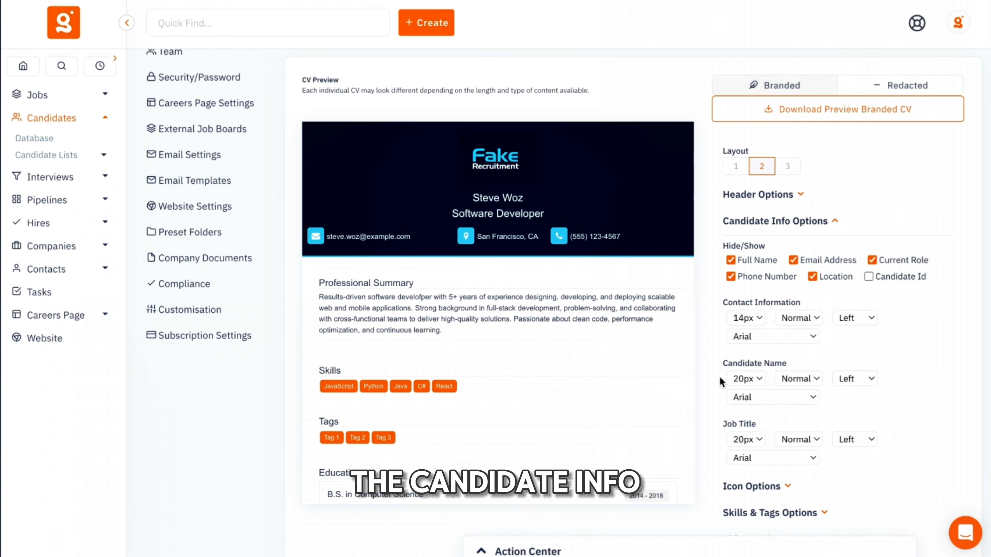
pyautogui.scroll(-1, 601, 346)
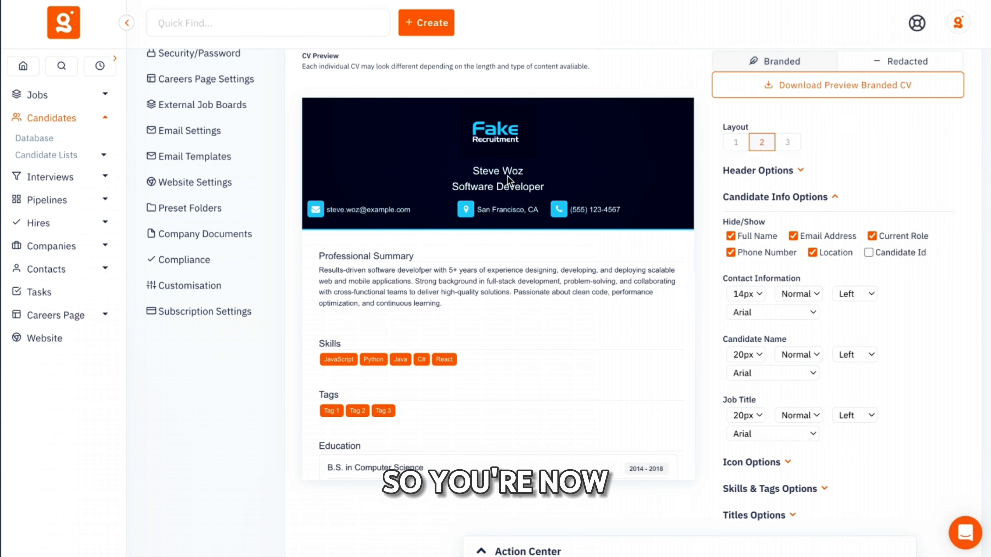
pyautogui.click(731, 236)
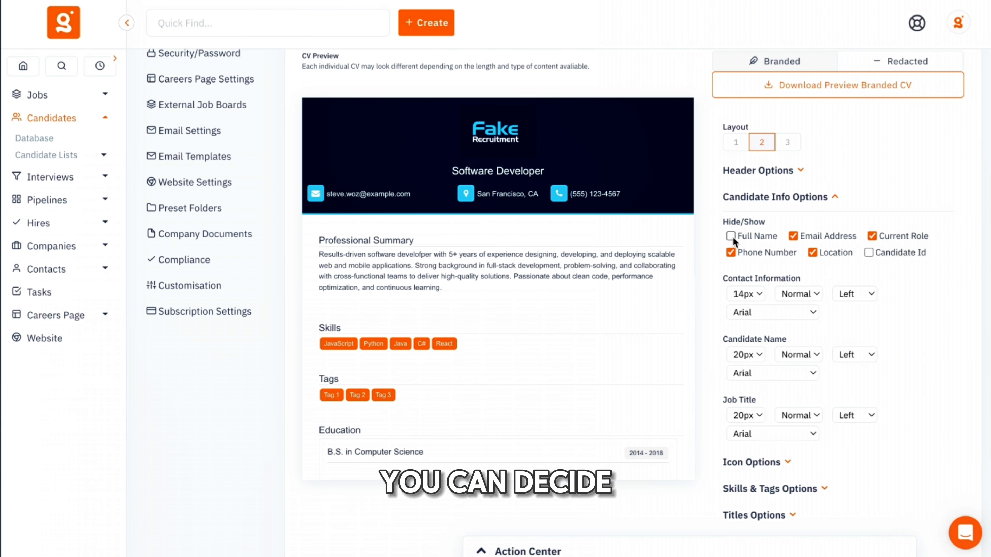
pyautogui.click(731, 236)
pyautogui.click(793, 236)
pyautogui.click(794, 236)
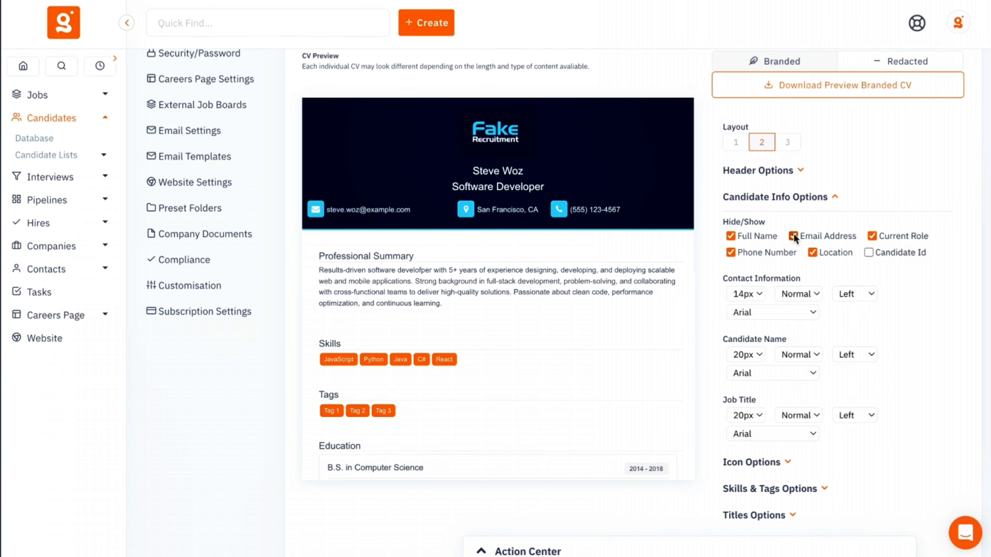
pyautogui.click(812, 252)
pyautogui.click(811, 253)
pyautogui.click(868, 253)
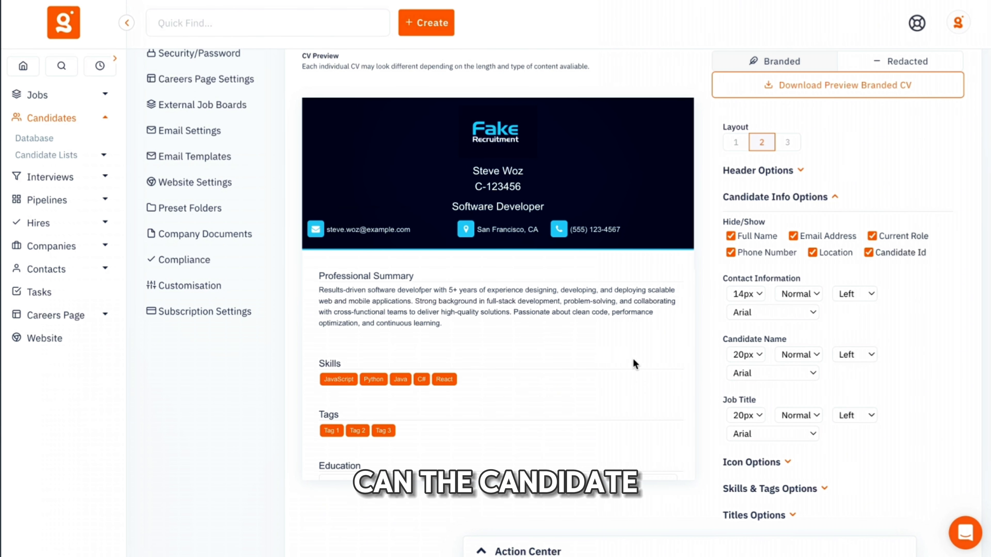
# Set the alignment of the contact information, candidate name and job title to Center.
pyautogui.scroll(-1, 795, 311)
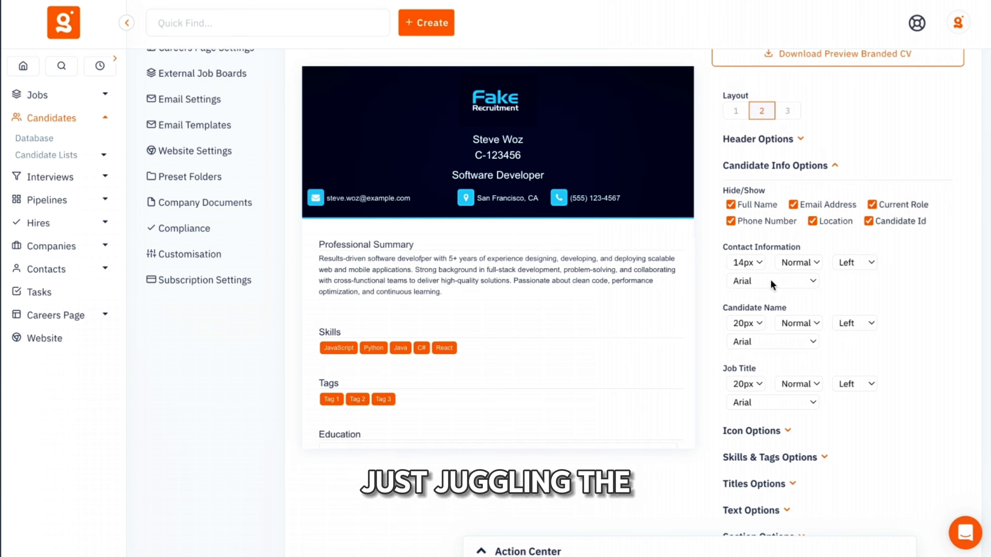
pyautogui.scroll(-4, 794, 329)
pyautogui.scroll(4, 783, 250)
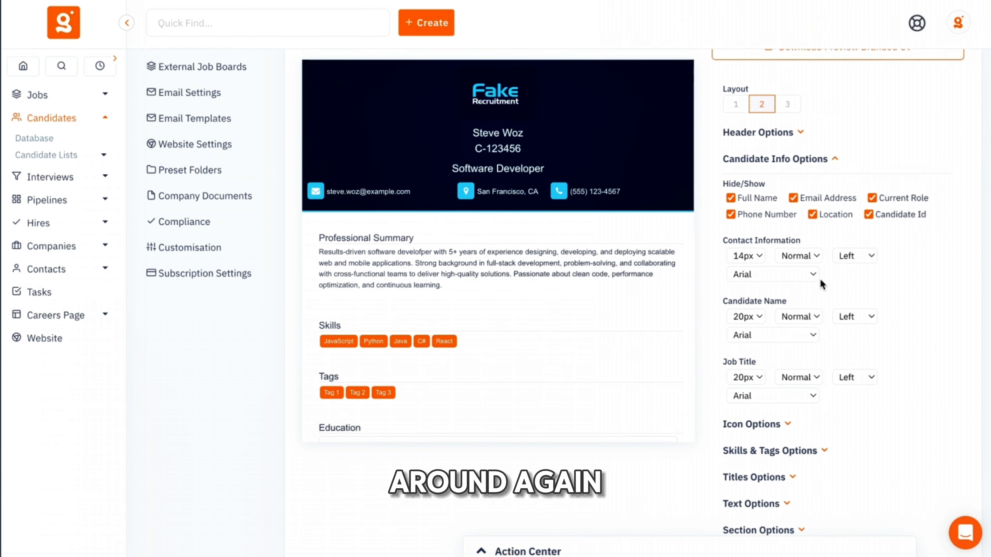
pyautogui.click(856, 258)
pyautogui.click(859, 271)
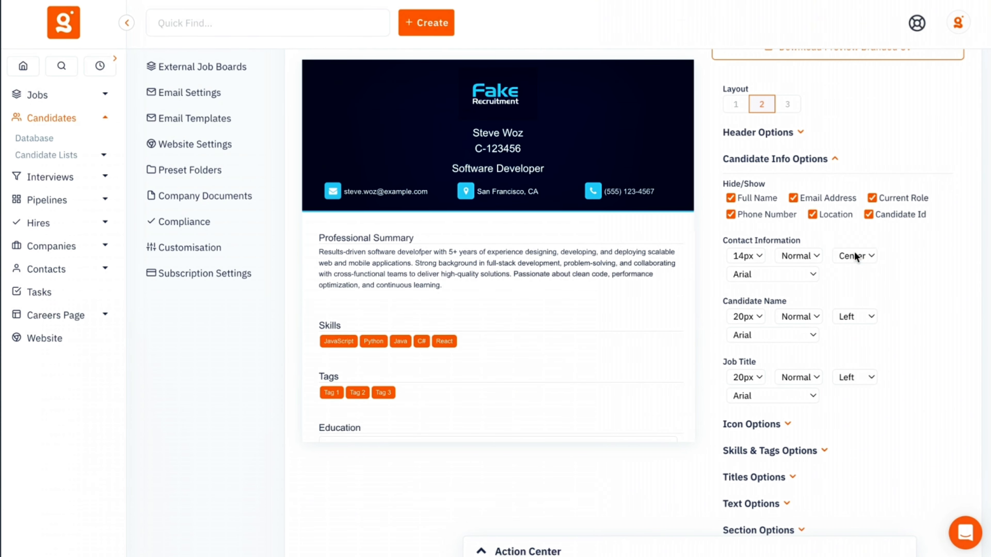
pyautogui.click(855, 254)
pyautogui.click(854, 256)
pyautogui.click(855, 317)
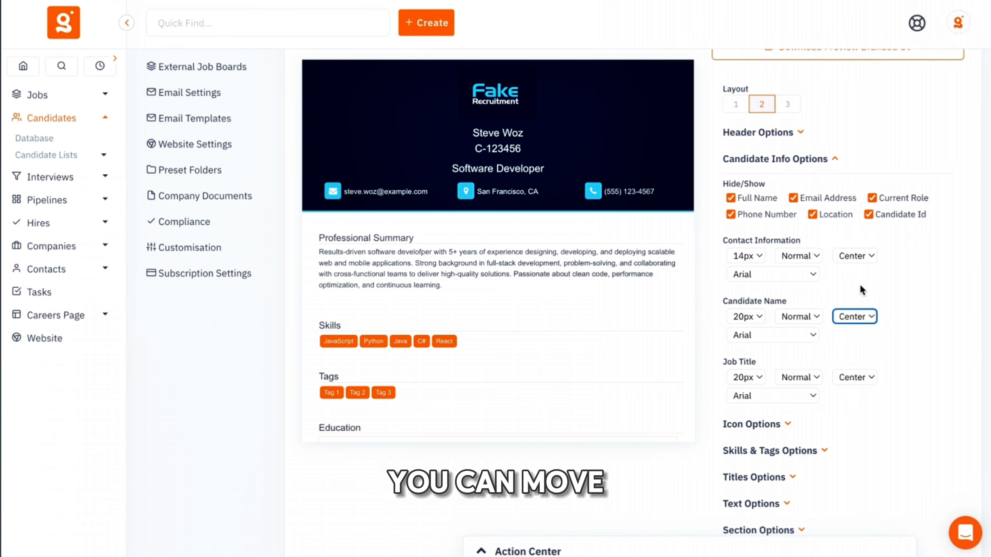
# Try a different font size and bold weight for the contact information, and return it to 14px and Normal.
pyautogui.click(753, 256)
pyautogui.click(751, 271)
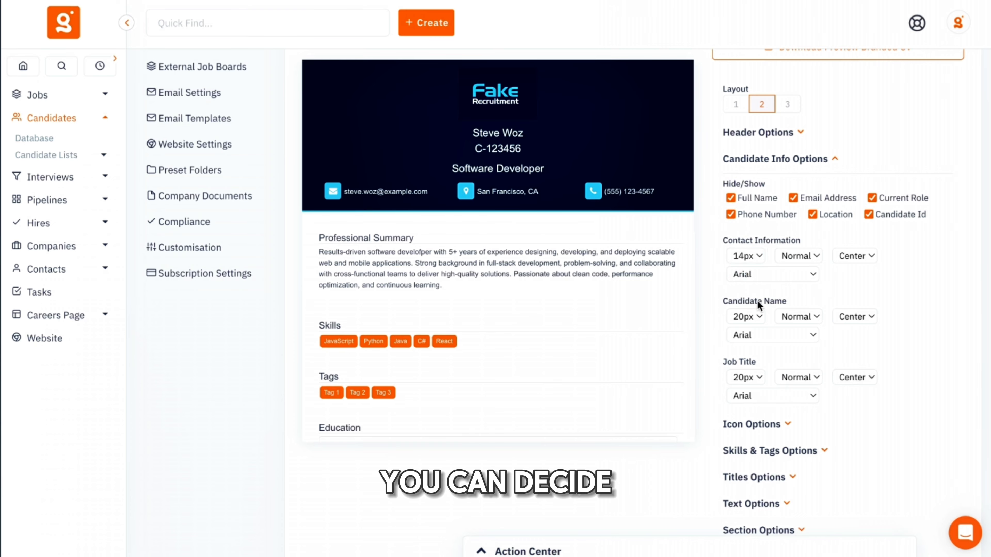
pyautogui.click(746, 256)
pyautogui.click(745, 241)
pyautogui.click(803, 261)
pyautogui.click(800, 271)
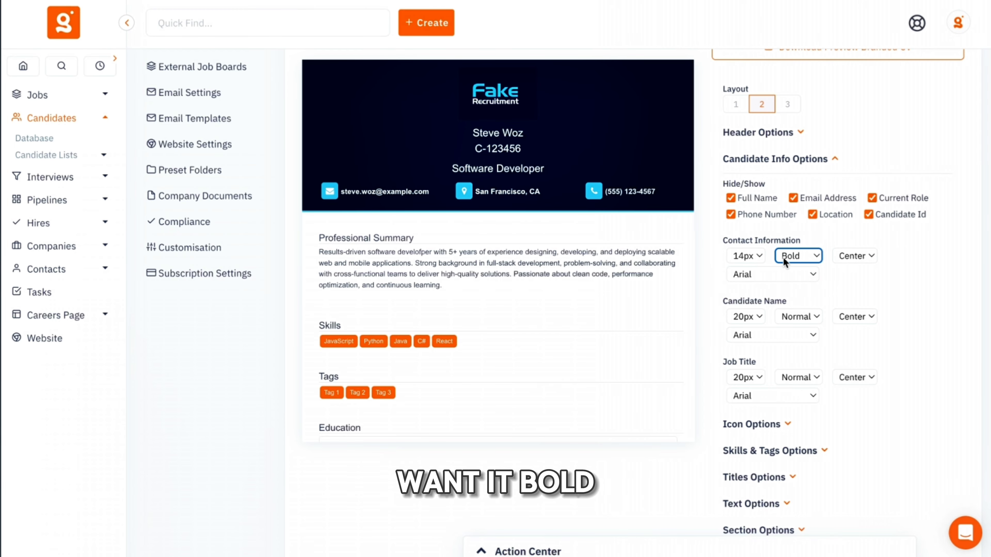
pyautogui.click(796, 256)
pyautogui.click(792, 241)
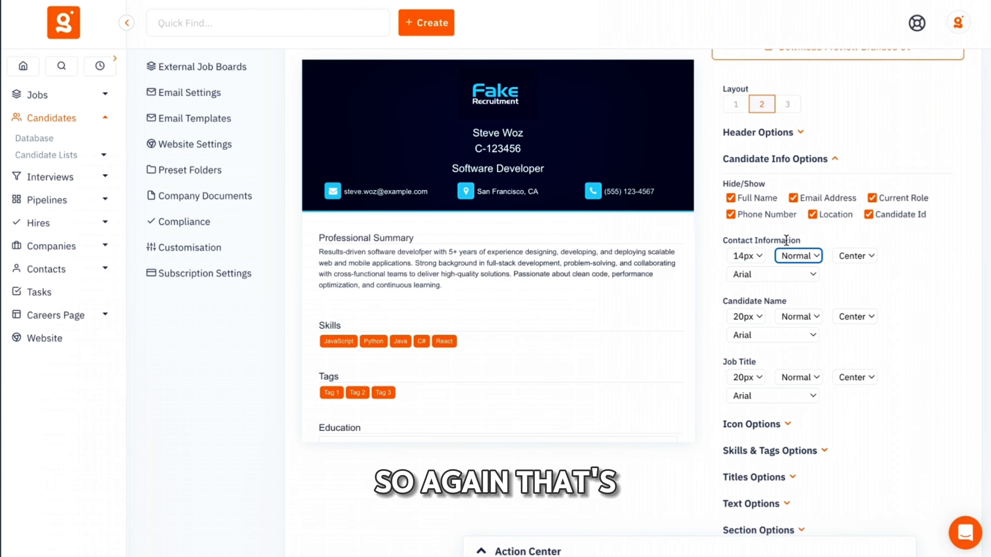
# Show icons beside the CV's section titles, previewing the CV with them hidden as well.
pyautogui.click(758, 422)
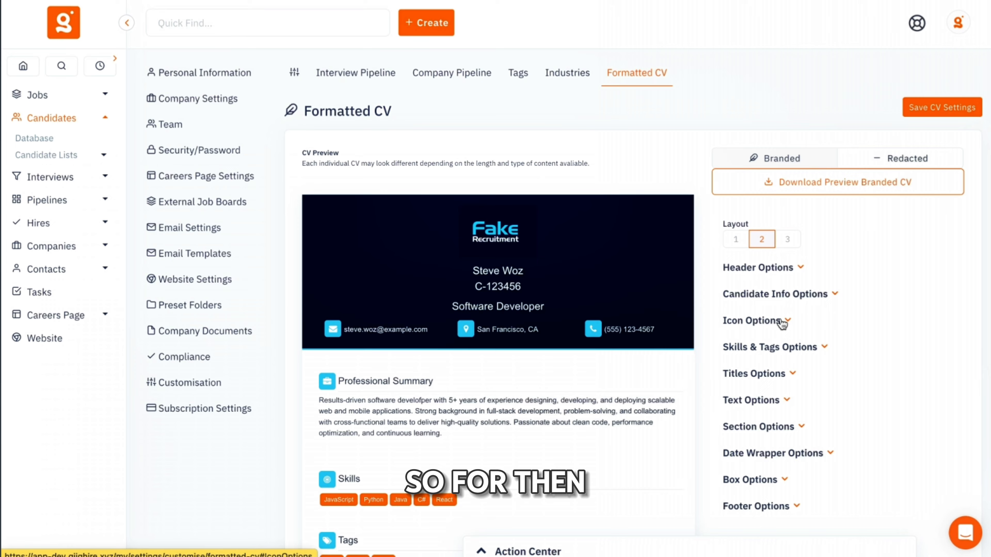
pyautogui.click(783, 322)
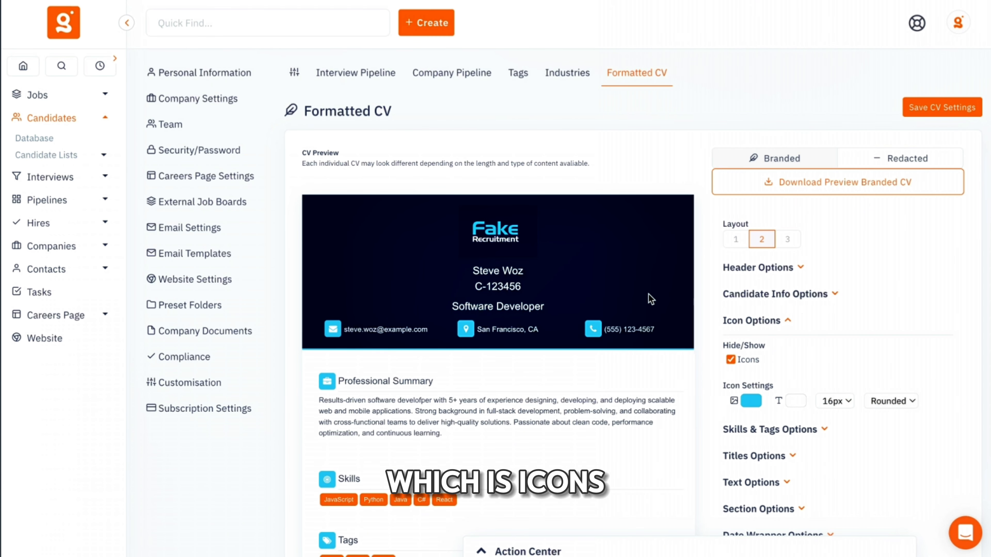
pyautogui.scroll(-3, 652, 299)
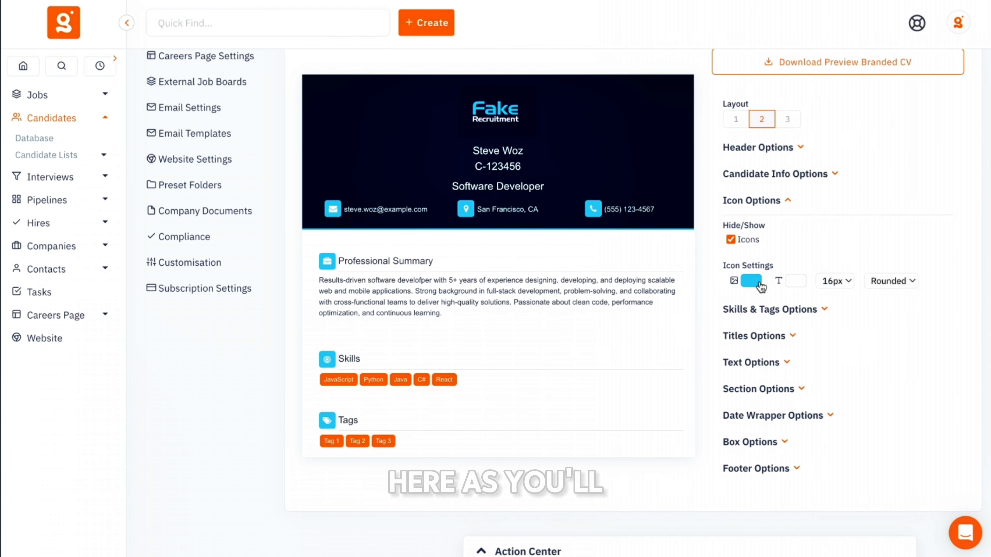
pyautogui.click(878, 288)
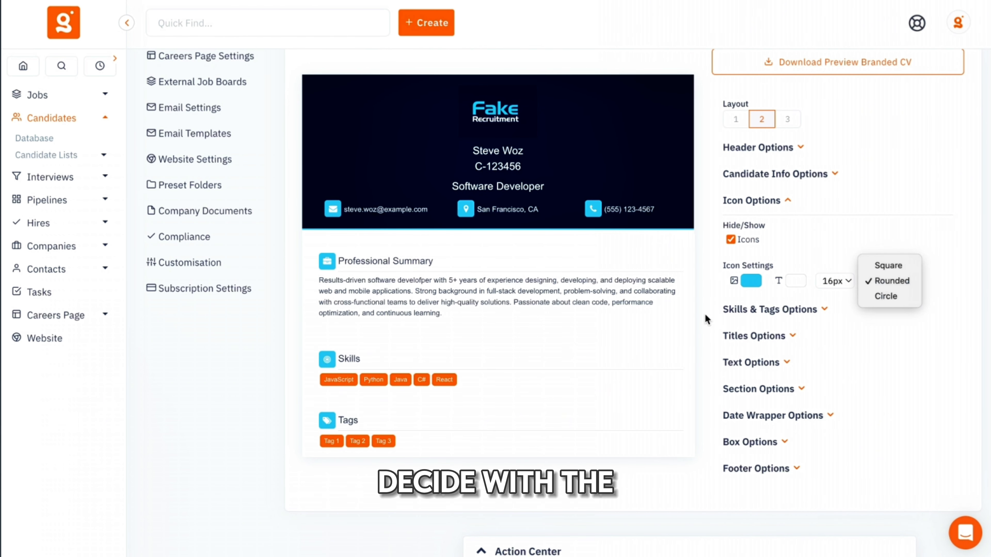
pyautogui.click(889, 281)
pyautogui.click(730, 241)
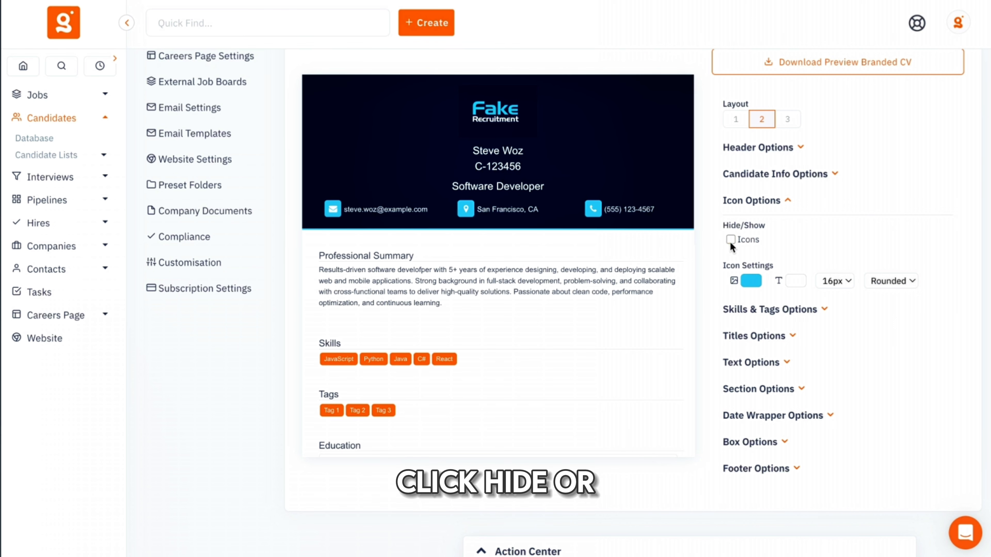
pyautogui.click(730, 242)
pyautogui.scroll(-1, 320, 246)
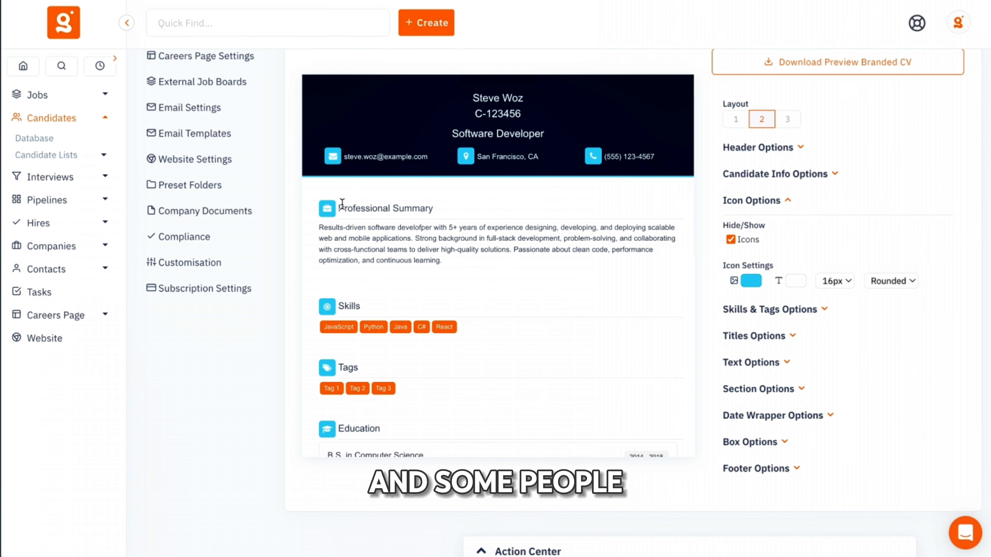
# Try the Circle and Square shapes for the section icons and return them to Rounded.
pyautogui.click(895, 281)
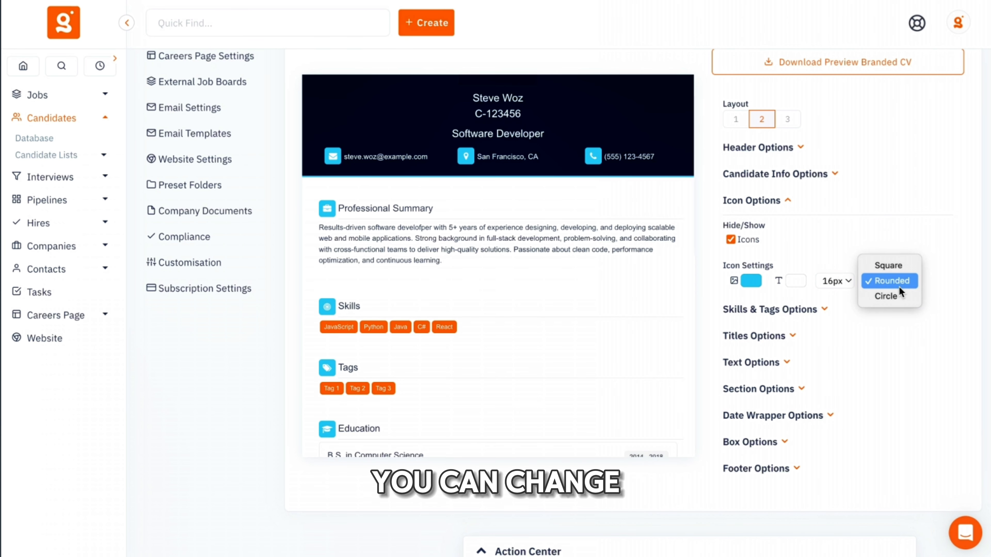
pyautogui.click(897, 294)
pyautogui.click(894, 281)
pyautogui.click(890, 308)
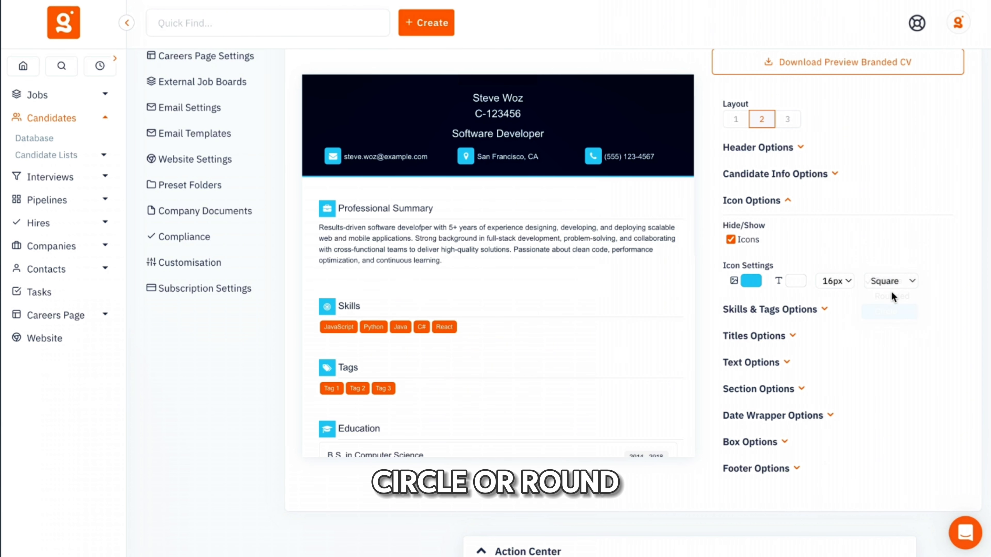
pyautogui.click(890, 285)
pyautogui.click(891, 265)
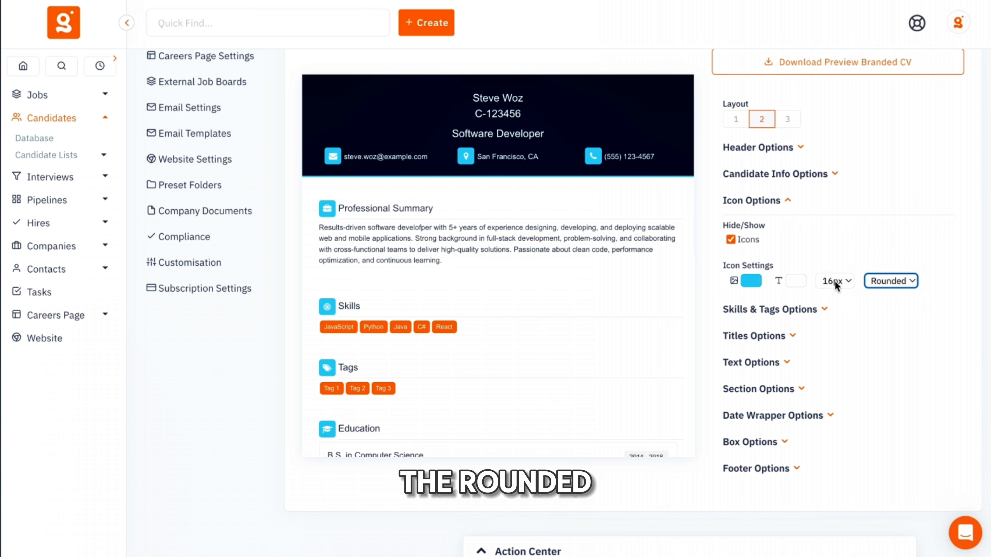
# Compare the section icons at 14px and 12px, and set their size to 14px.
pyautogui.click(834, 280)
pyautogui.click(833, 269)
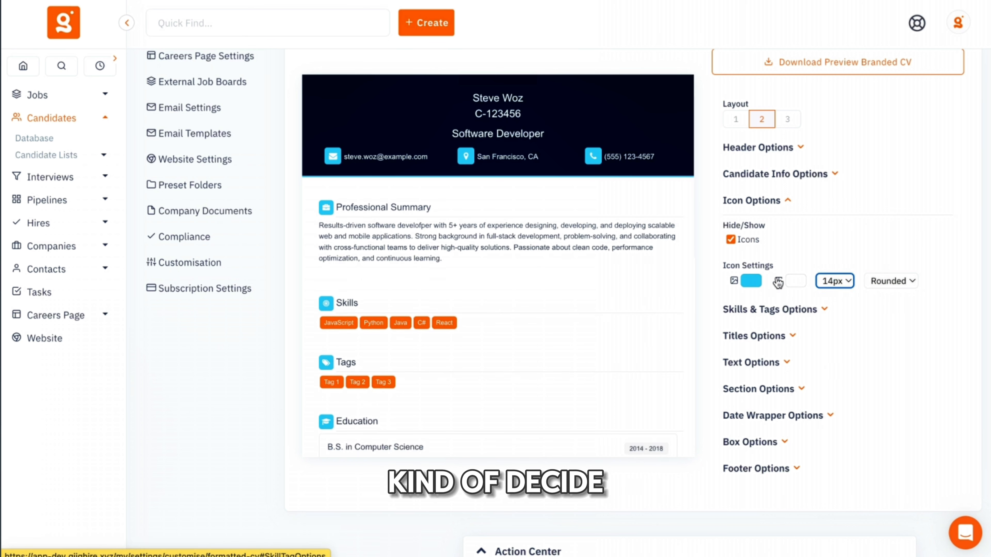
pyautogui.click(841, 284)
pyautogui.click(840, 266)
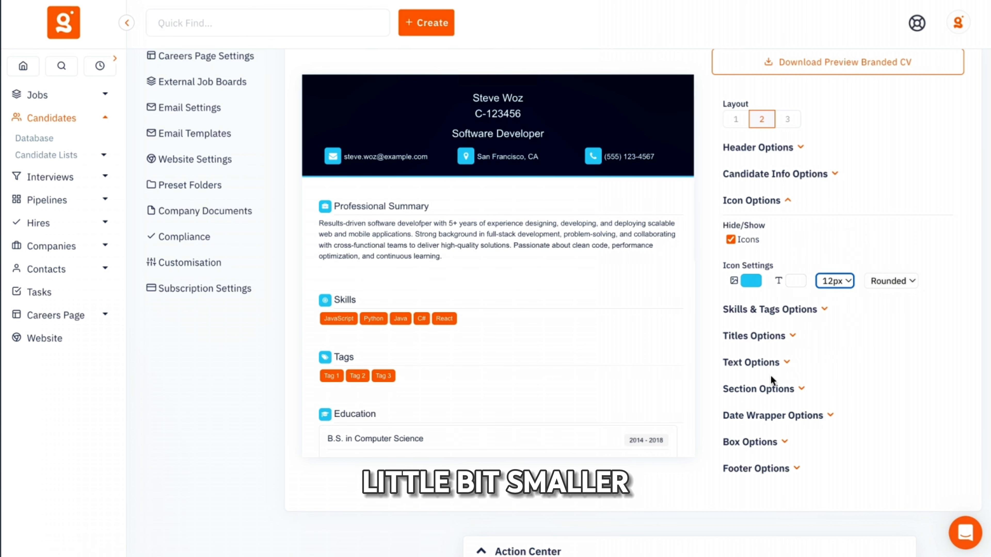
pyautogui.click(839, 283)
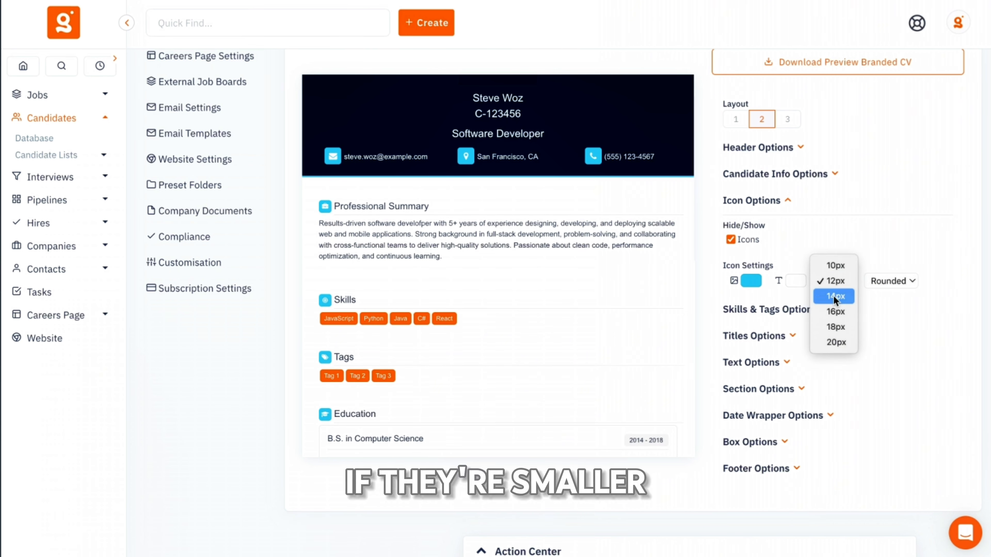
pyautogui.click(837, 295)
# View the colour picker for the section icons' symbol colour and close it.
pyautogui.click(795, 281)
pyautogui.moveTo(820, 336); pyautogui.dragTo(736, 281)
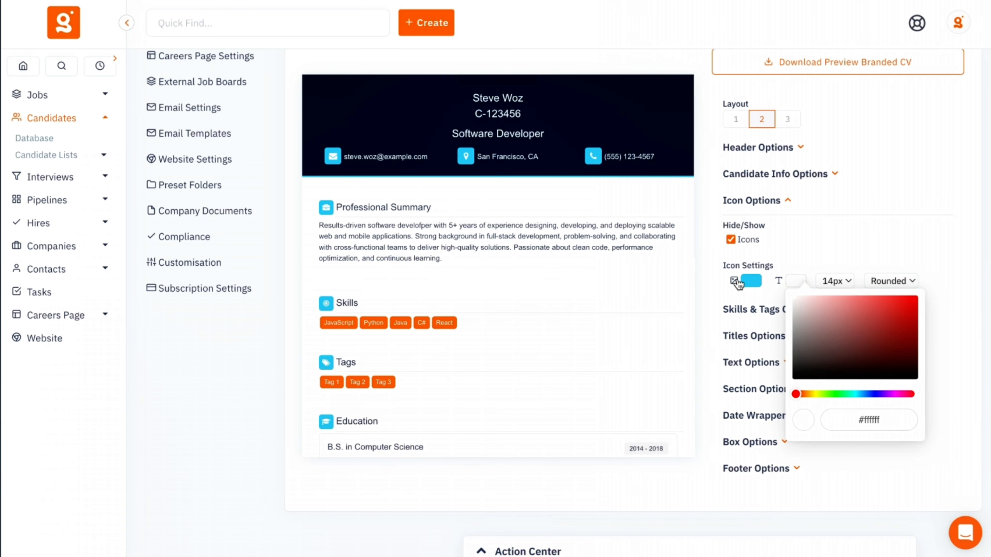
pyautogui.click(905, 241)
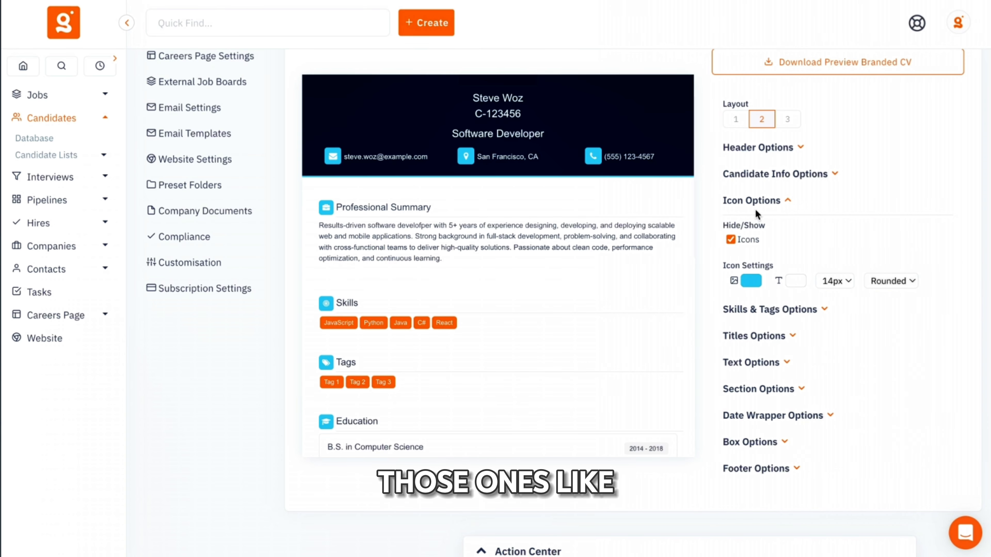
# Test the visibility of the Tags and Skills sections, leaving Tags hidden and Skills shown.
pyautogui.click(770, 309)
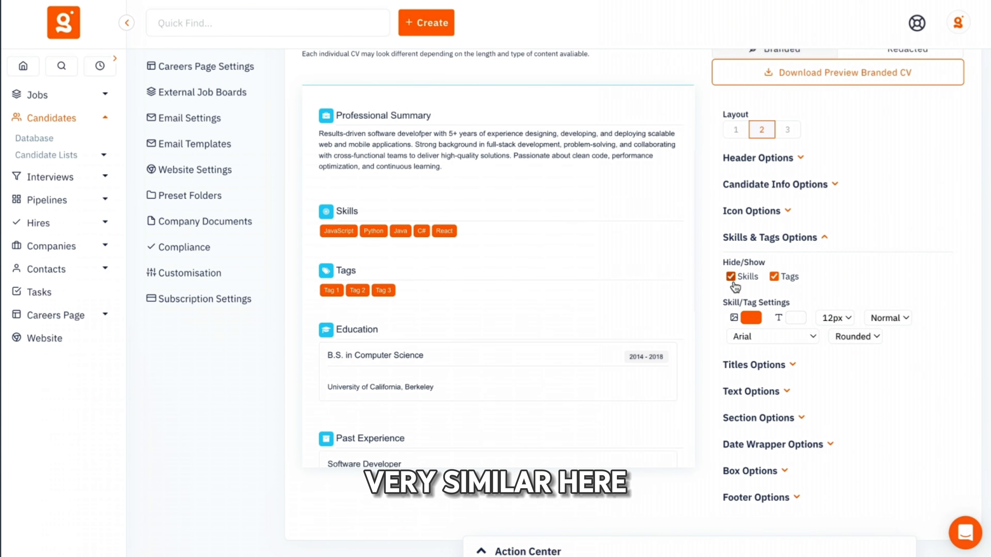
pyautogui.click(776, 278)
pyautogui.click(776, 278)
pyautogui.click(779, 279)
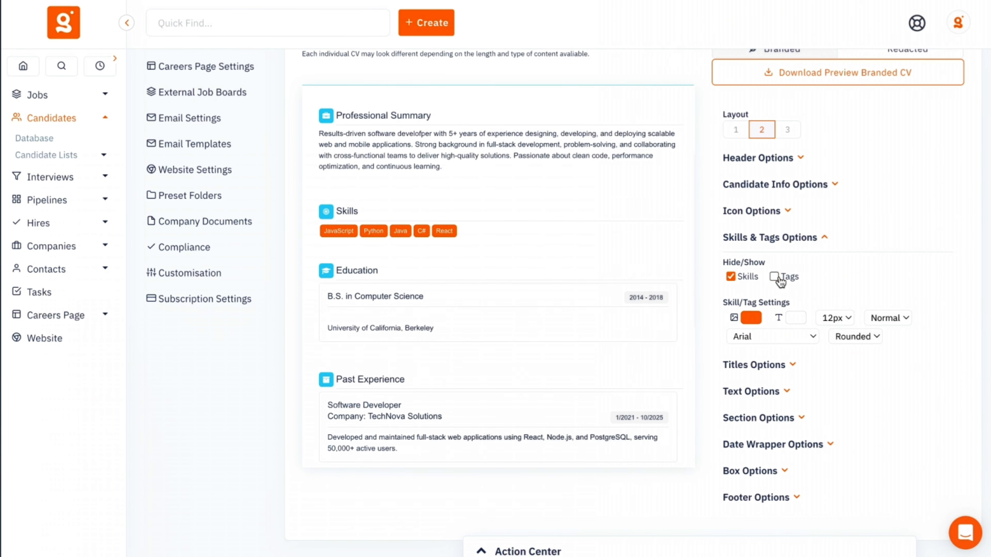
pyautogui.click(776, 278)
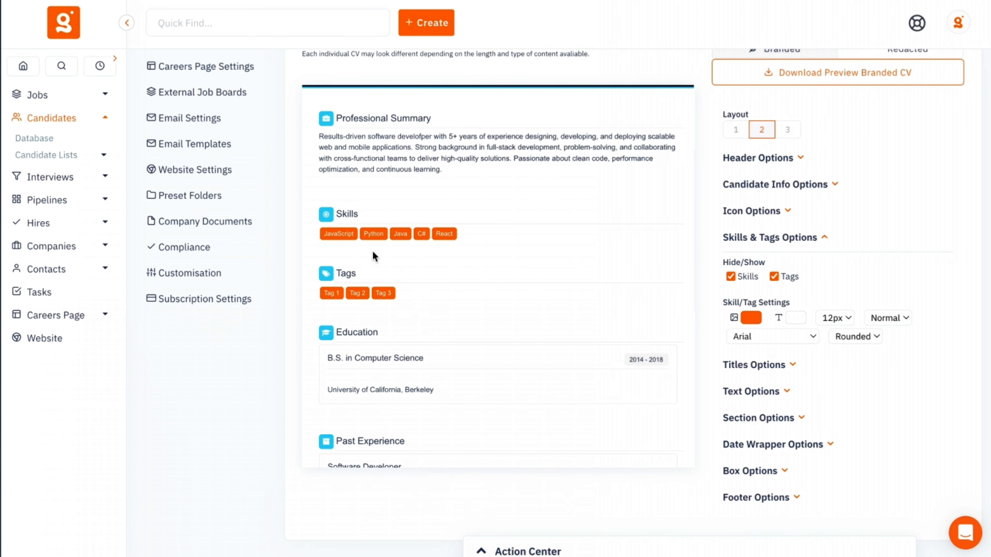
pyautogui.click(776, 278)
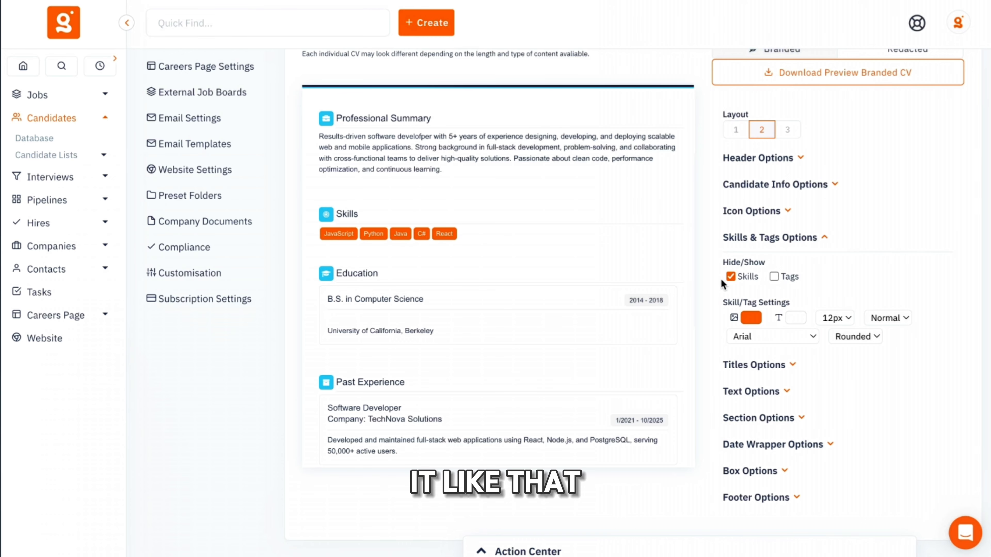
pyautogui.click(729, 276)
pyautogui.click(728, 275)
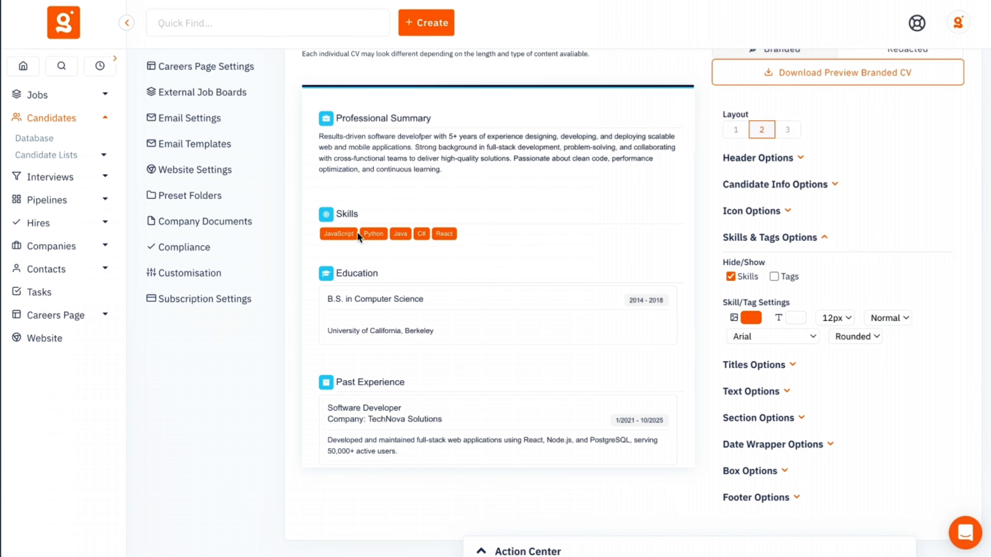
# Try a white background with black text for the skill tags so they read as plain text.
pyautogui.scroll(3, 176, 132)
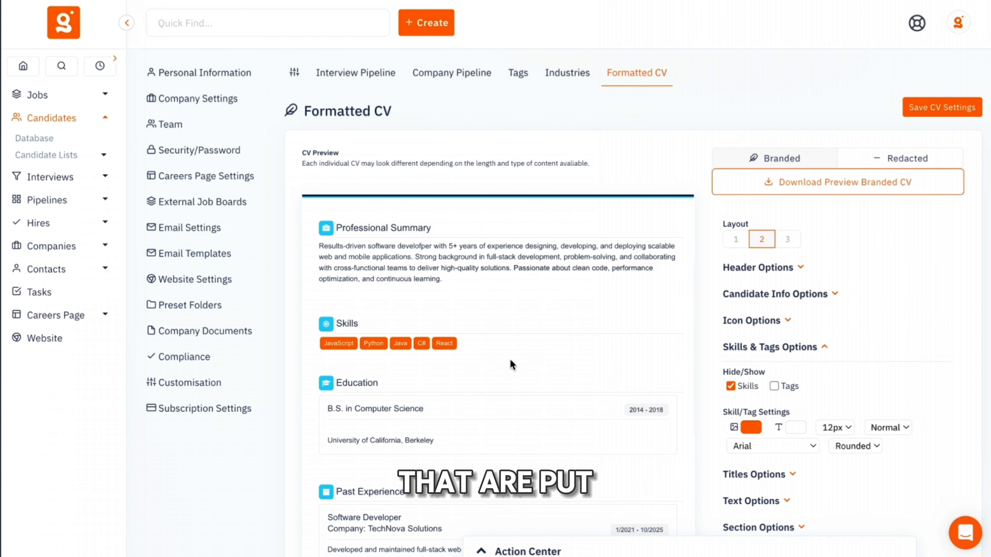
pyautogui.scroll(-3, 439, 346)
pyautogui.scroll(1, 355, 236)
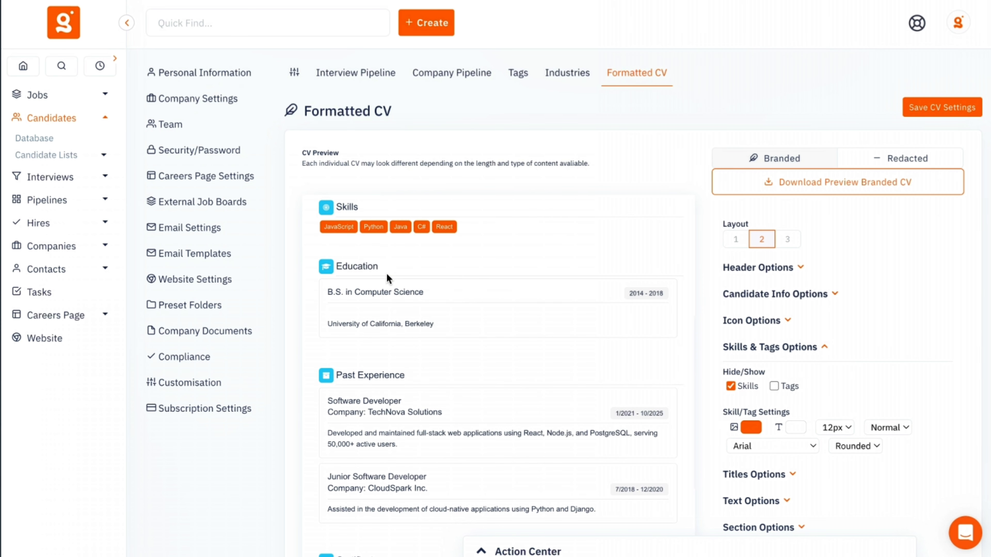
pyautogui.scroll(-1, 626, 381)
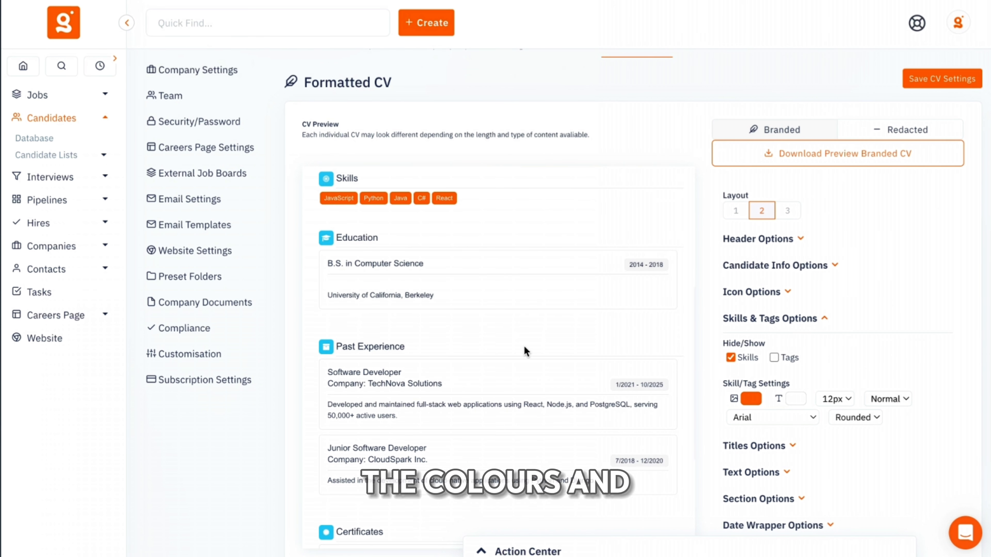
pyautogui.click(751, 408)
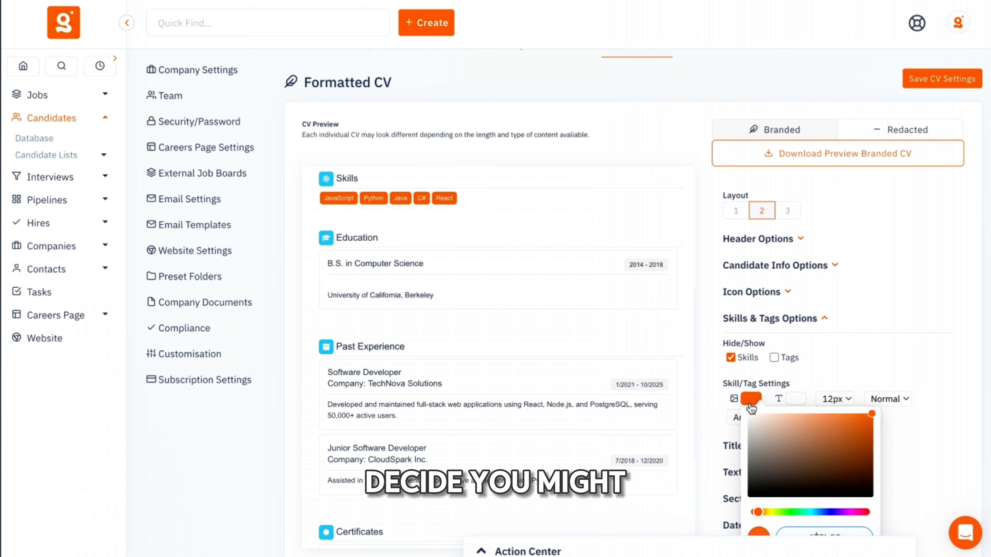
pyautogui.moveTo(785, 431); pyautogui.dragTo(709, 407)
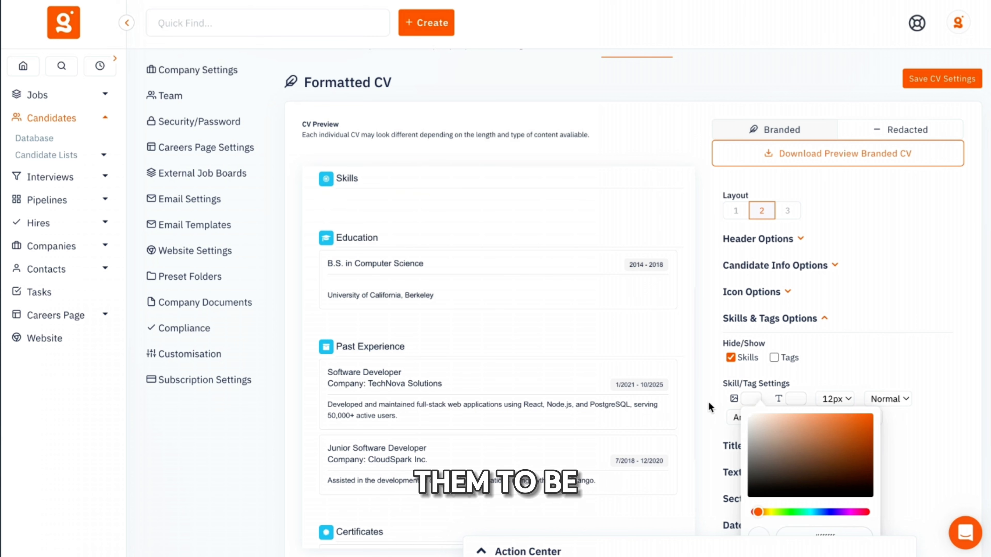
pyautogui.click(796, 402)
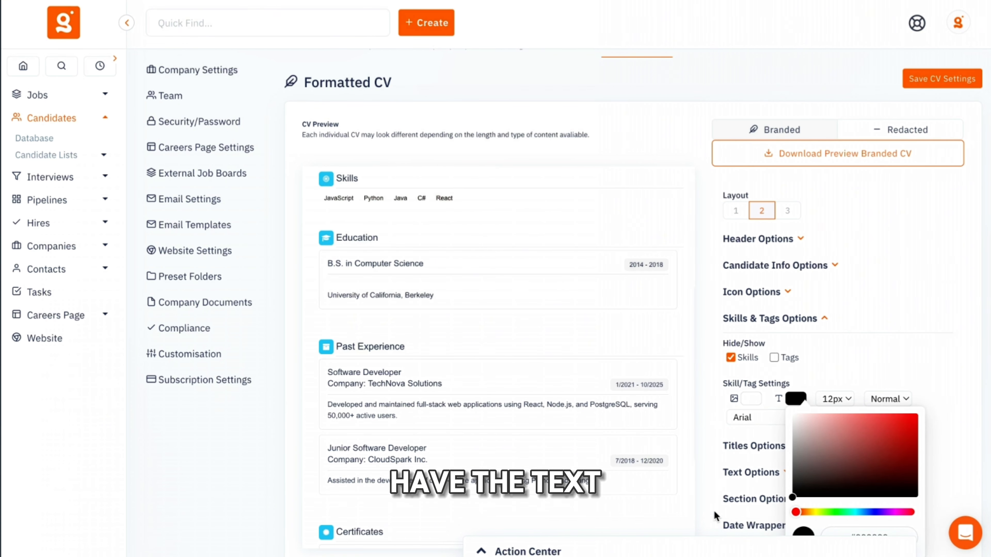
pyautogui.scroll(1, 346, 223)
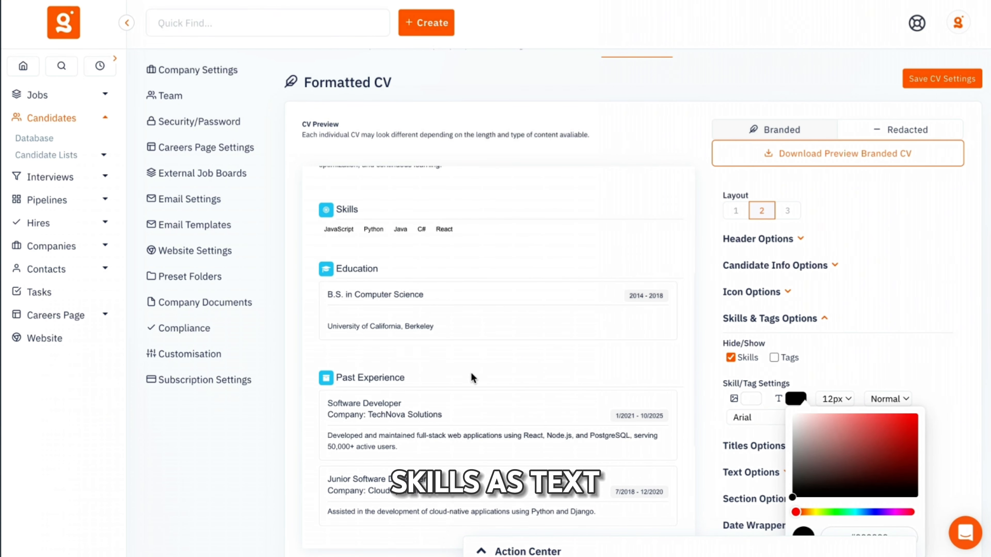
# Set the skill tags' background to light blue and their text colour to white (#ffffff).
pyautogui.click(752, 401)
pyautogui.click(780, 460)
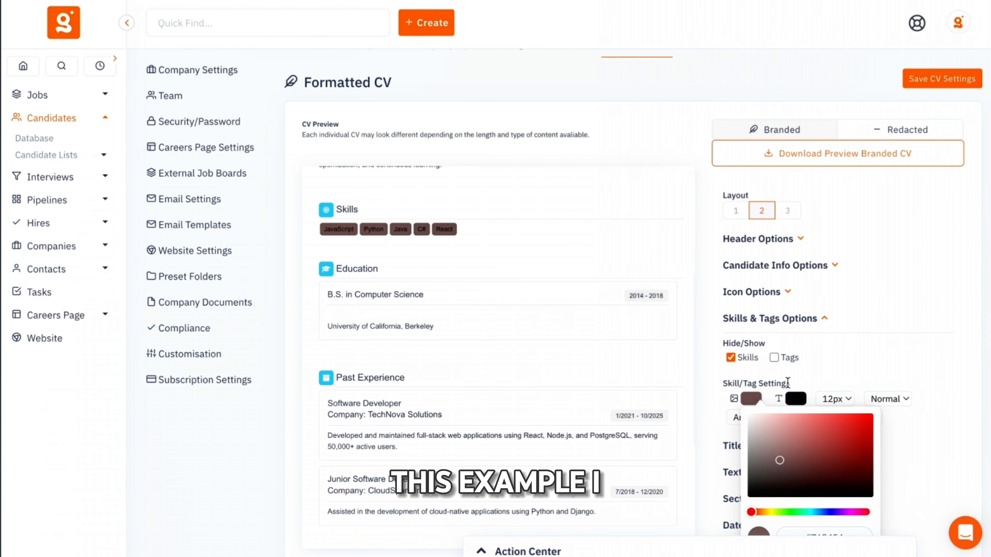
pyautogui.scroll(-3, 679, 344)
pyautogui.click(803, 397)
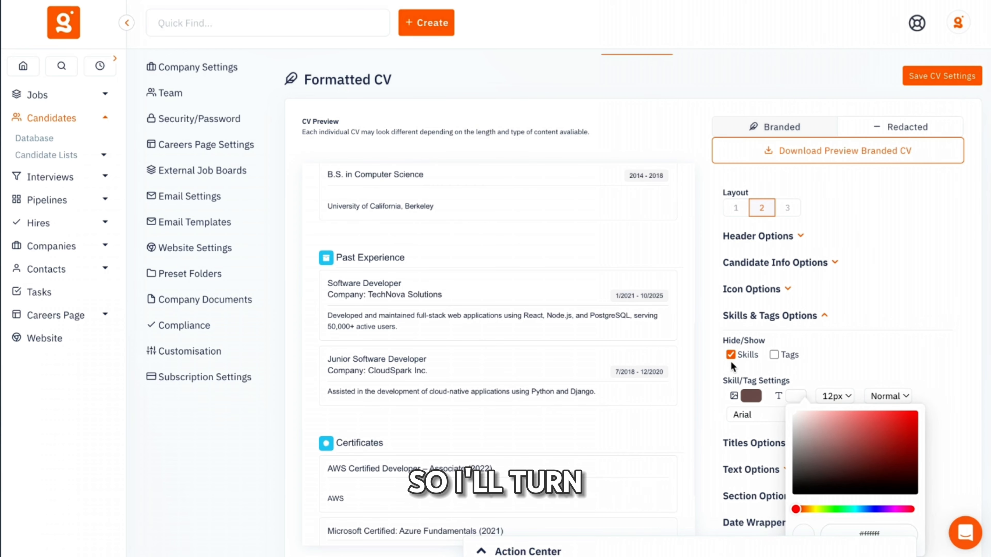
pyautogui.scroll(-3, 731, 361)
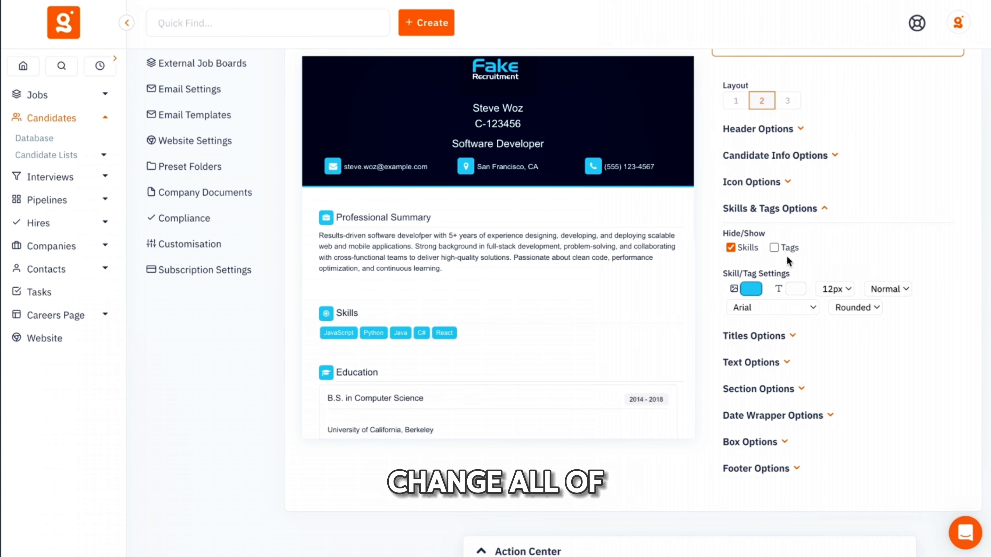
pyautogui.click(774, 210)
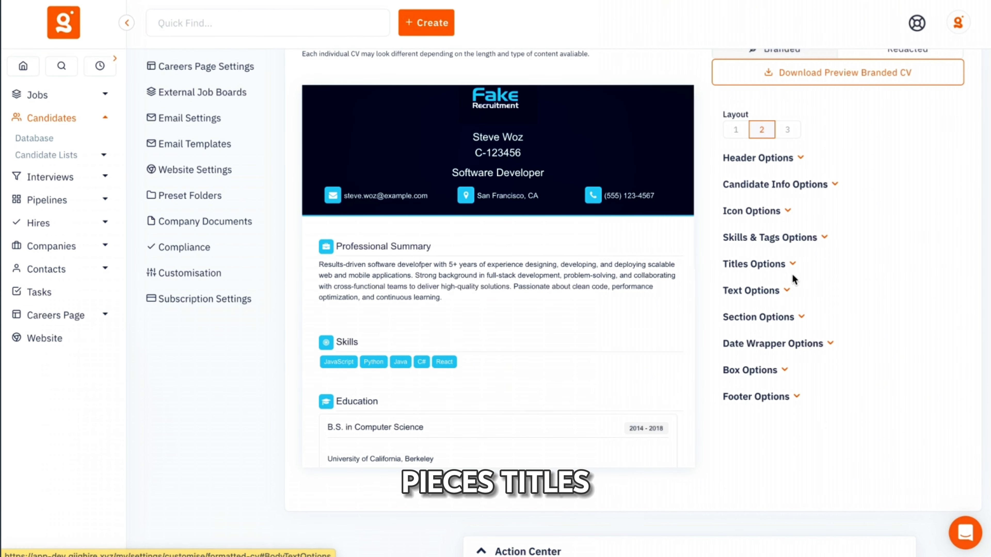
# Examine the title options against the CV preview, including the Normal and Bold font weights.
pyautogui.scroll(-4, 491, 288)
pyautogui.click(753, 264)
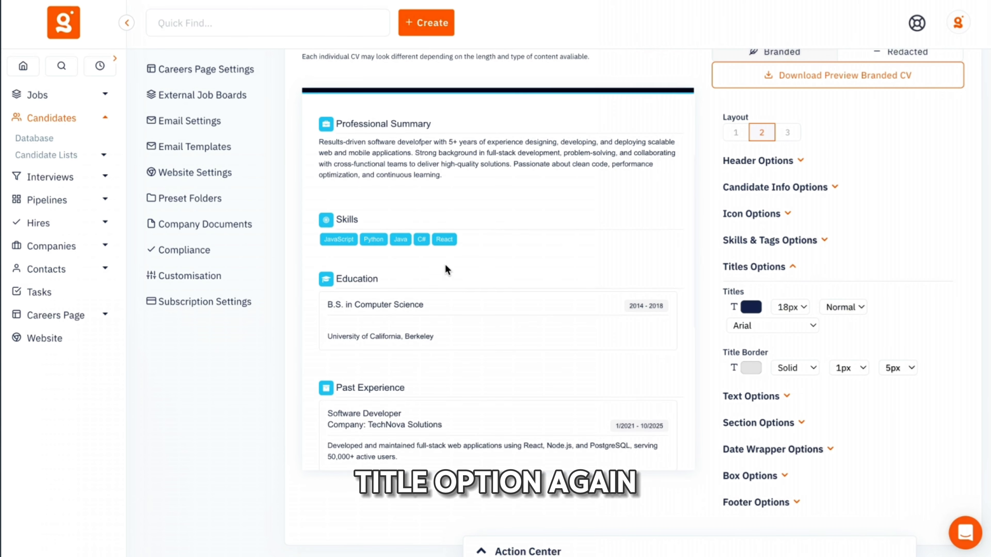
pyautogui.scroll(-1, 440, 301)
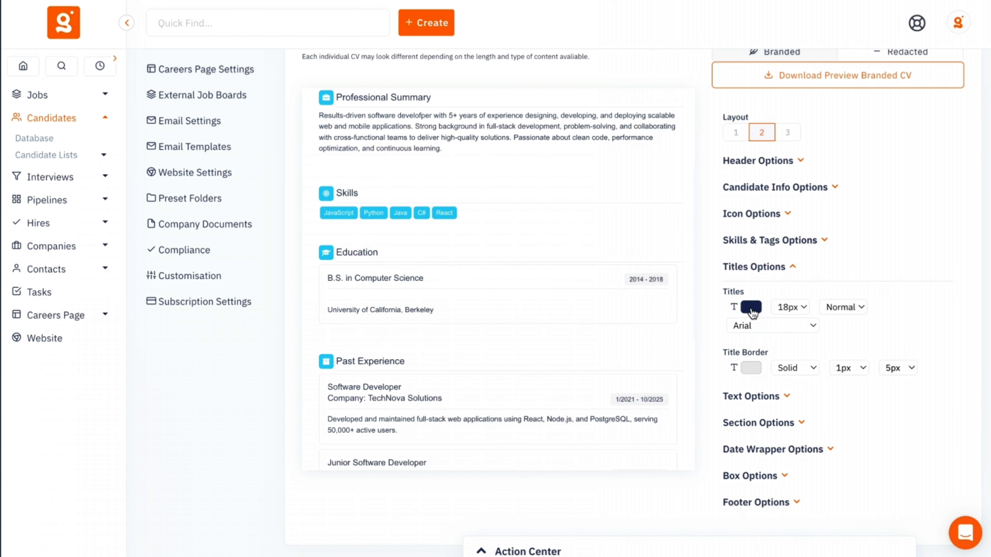
pyautogui.moveTo(379, 197); pyautogui.dragTo(336, 183)
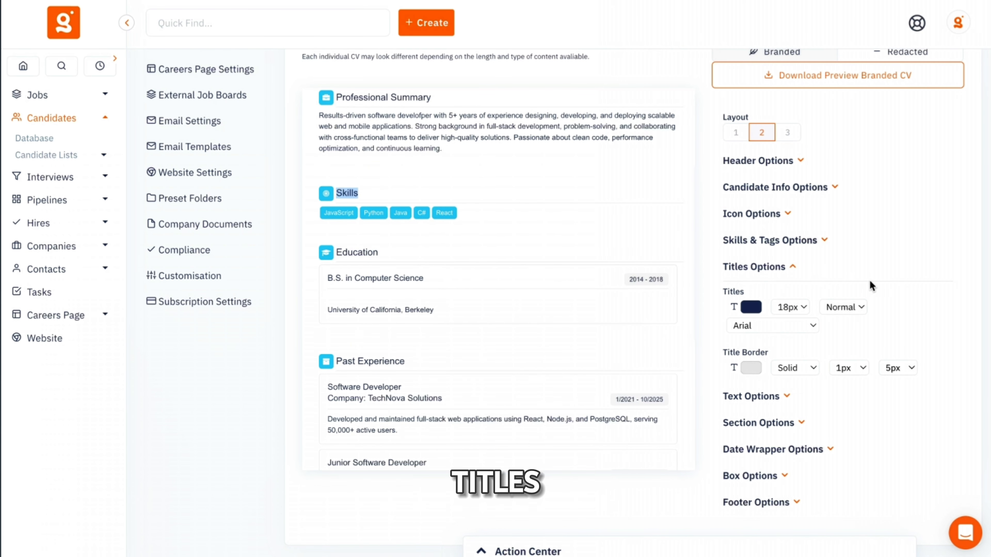
pyautogui.click(835, 309)
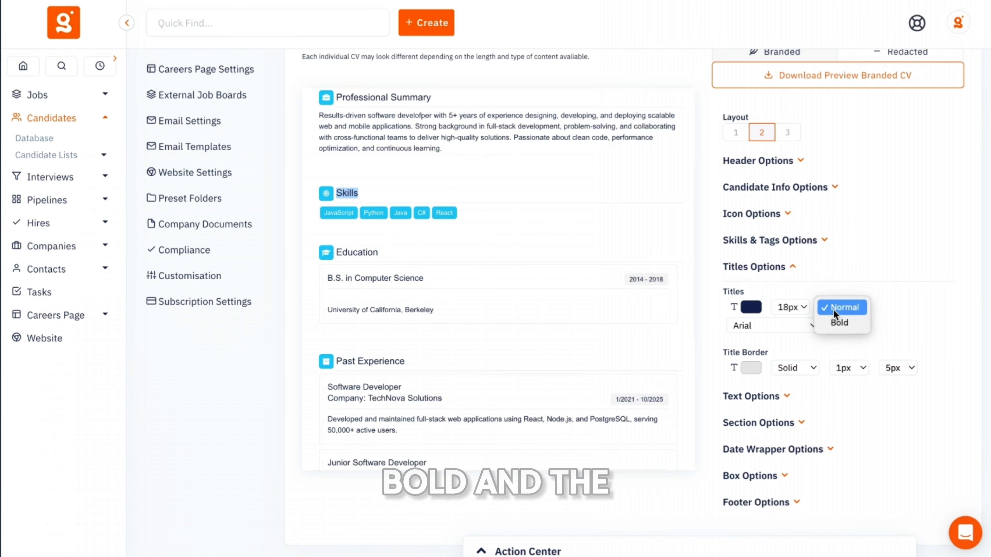
# Set the title border colour to light blue, #29c7f5, after testing a dark brown shade.
pyautogui.click(751, 369)
pyautogui.click(777, 420)
pyautogui.moveTo(777, 426); pyautogui.dragTo(798, 434)
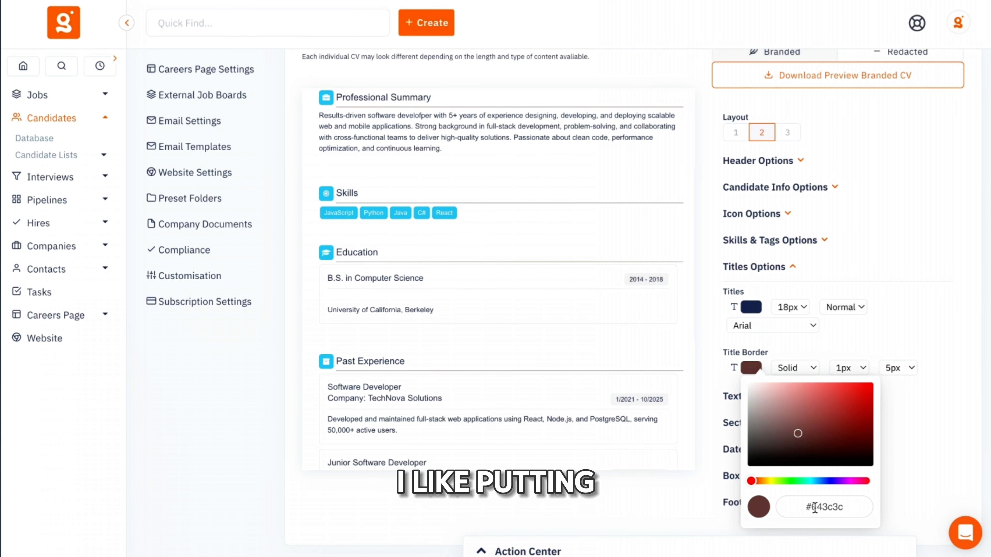
pyautogui.press('super+v')
pyautogui.click(905, 541)
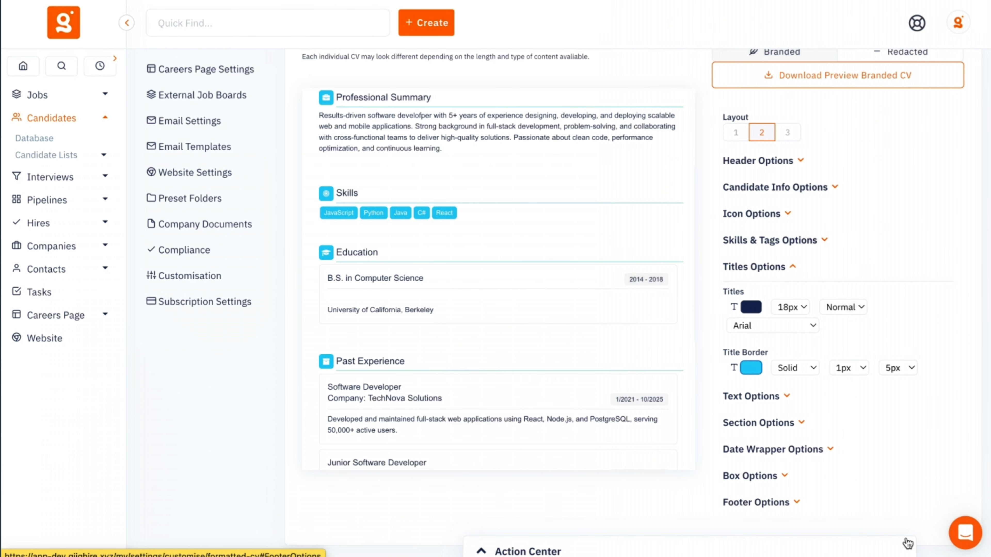
pyautogui.scroll(-1, 498, 254)
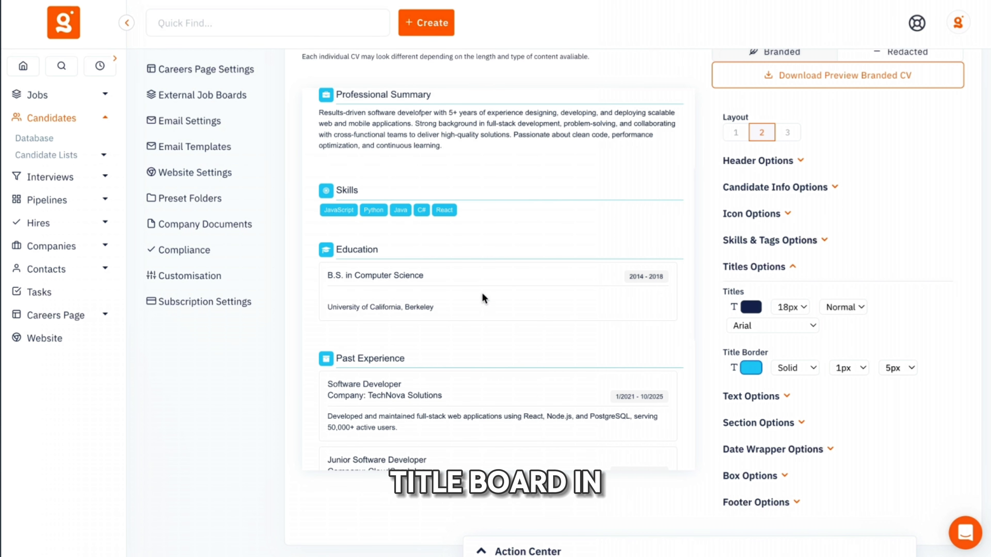
# Try the None and Dashed line styles for the title border.
pyautogui.click(750, 371)
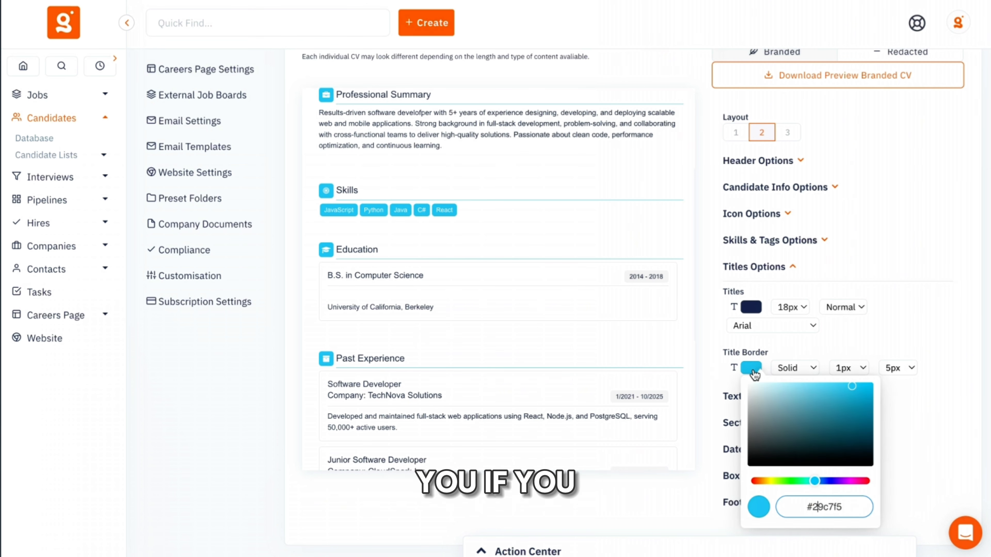
pyautogui.click(794, 368)
pyautogui.click(796, 354)
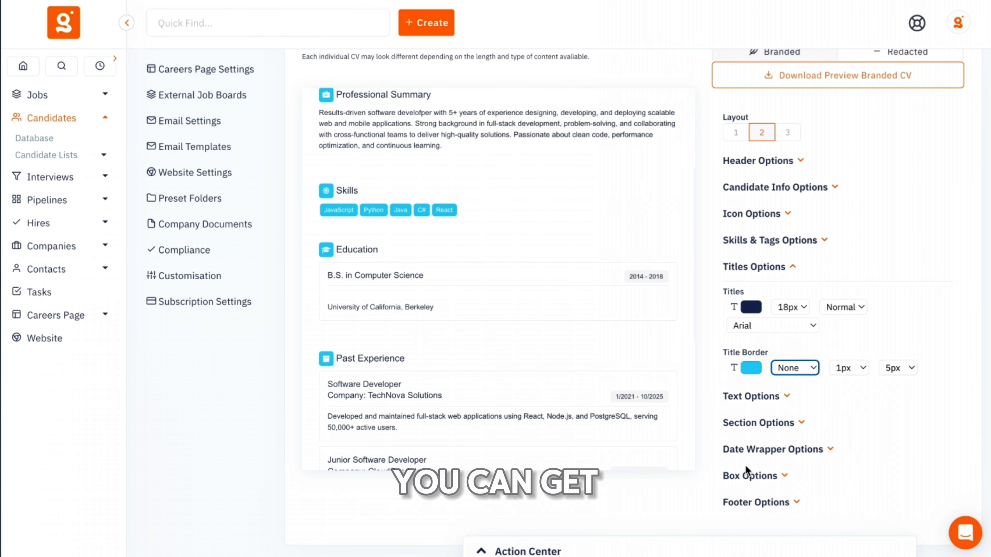
pyautogui.click(788, 367)
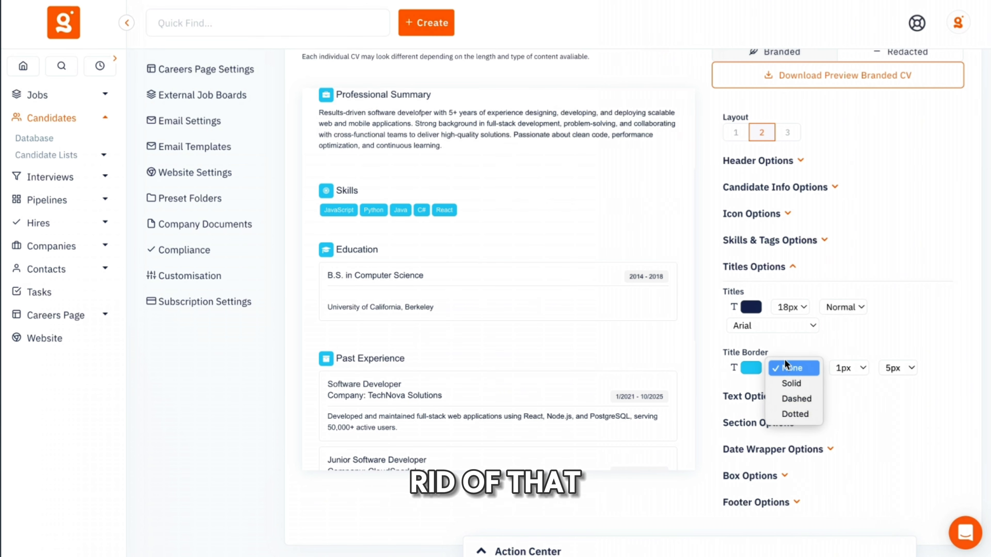
pyautogui.click(797, 383)
pyautogui.click(794, 369)
pyautogui.click(793, 384)
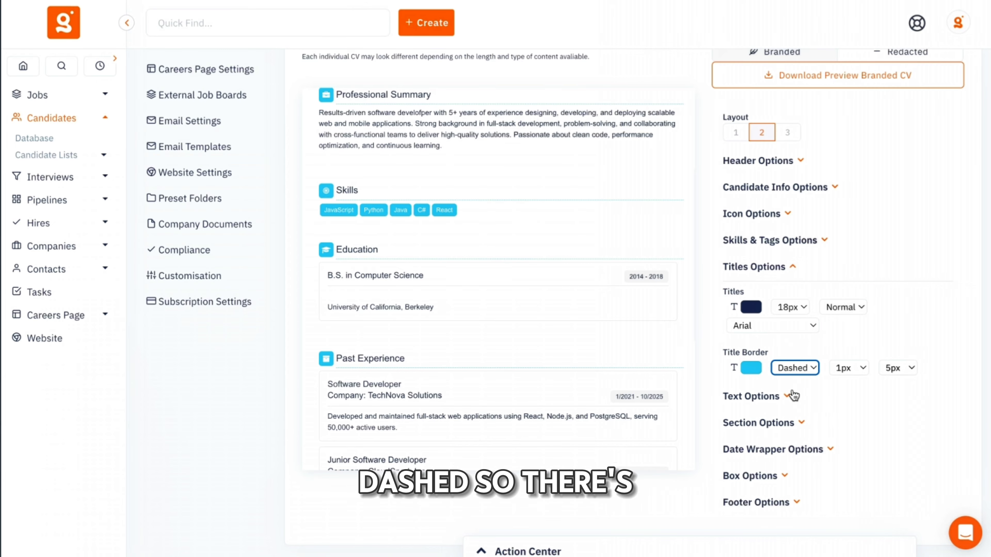
pyautogui.click(789, 368)
pyautogui.click(795, 368)
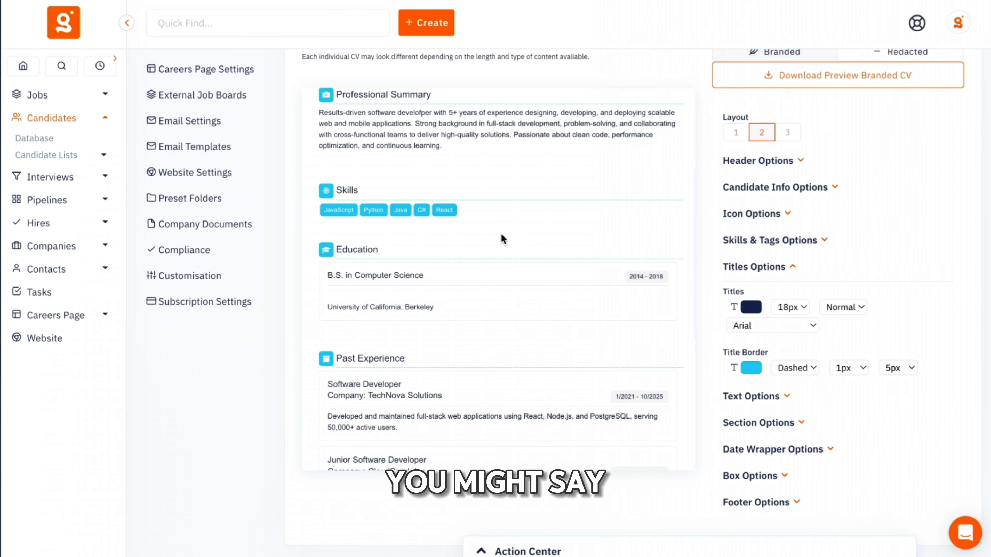
# Review the size, weight and font settings available for the CV's body text.
pyautogui.scroll(-1, 501, 233)
pyautogui.click(761, 396)
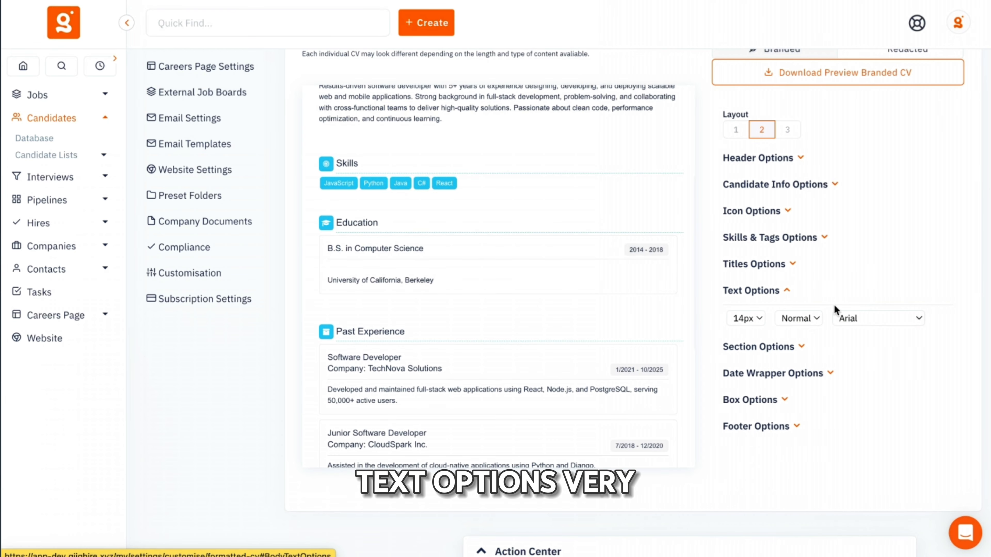
pyautogui.click(746, 355)
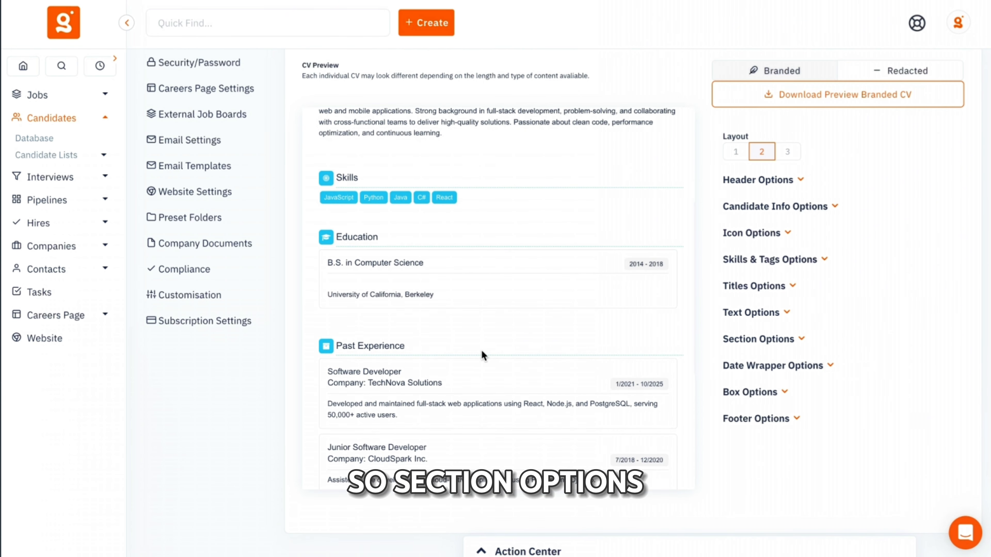
# Give the CV sections a solid border in near-black #0f0505.
pyautogui.click(767, 344)
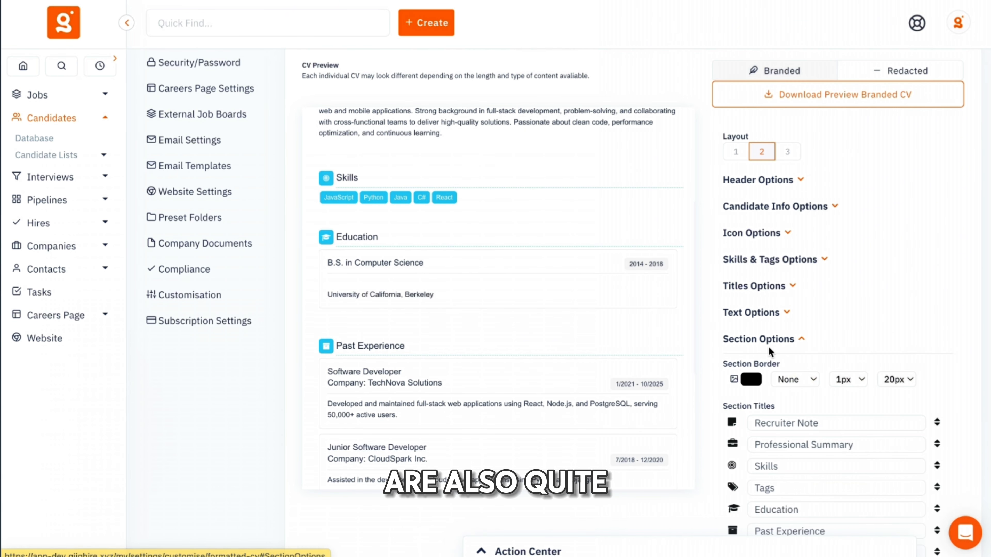
pyautogui.click(752, 379)
pyautogui.click(849, 446)
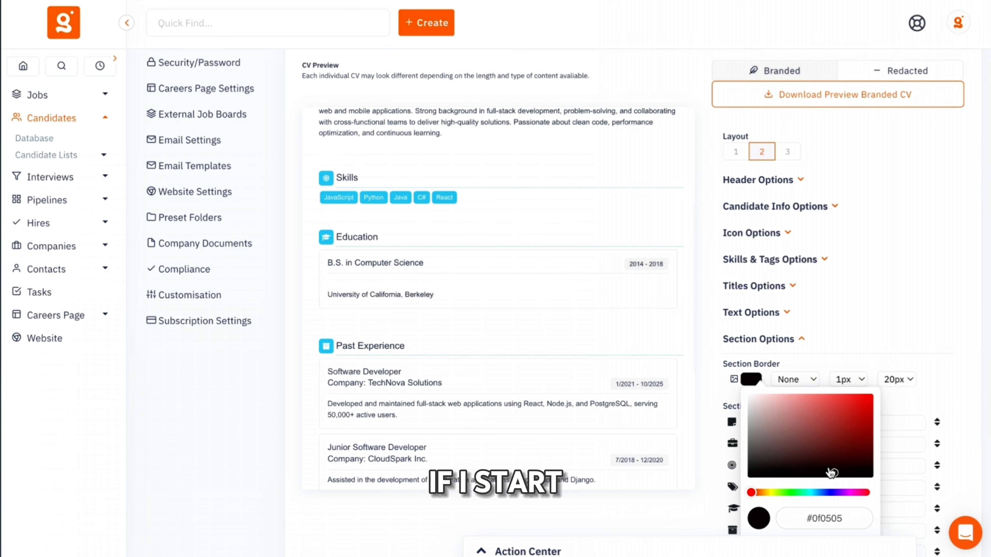
pyautogui.click(799, 380)
pyautogui.click(798, 390)
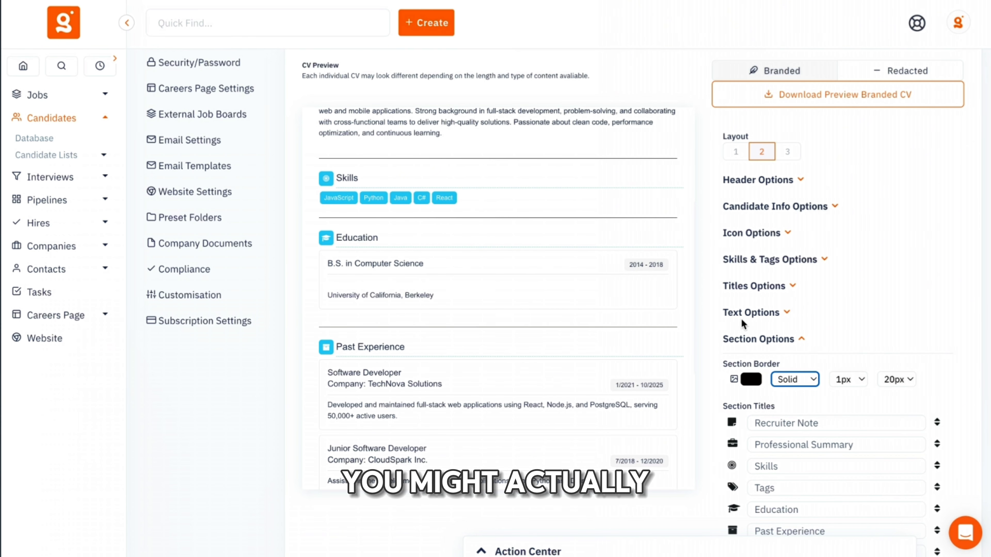
# Remove the line under the section titles by setting the title border style to None.
pyautogui.click(755, 287)
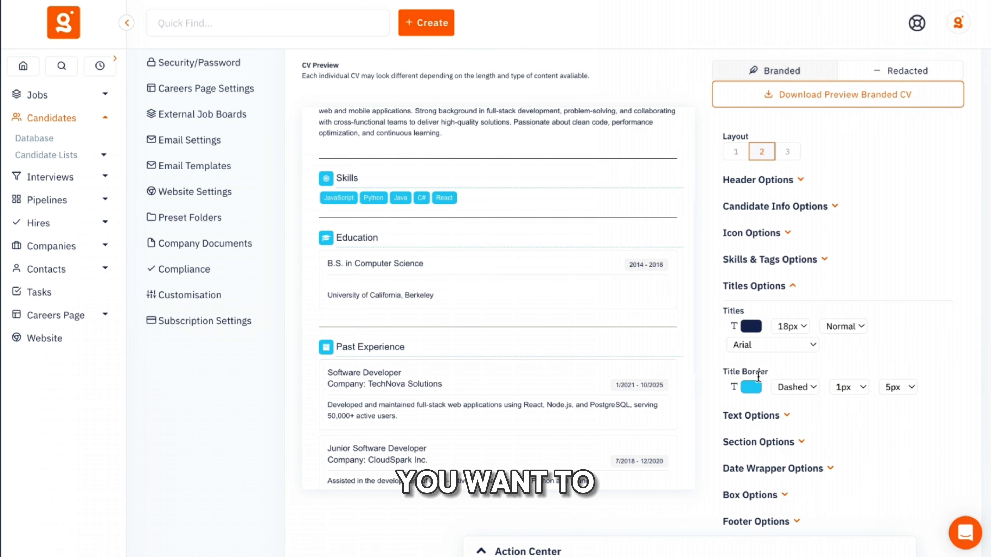
pyautogui.click(753, 387)
pyautogui.click(792, 387)
pyautogui.click(798, 360)
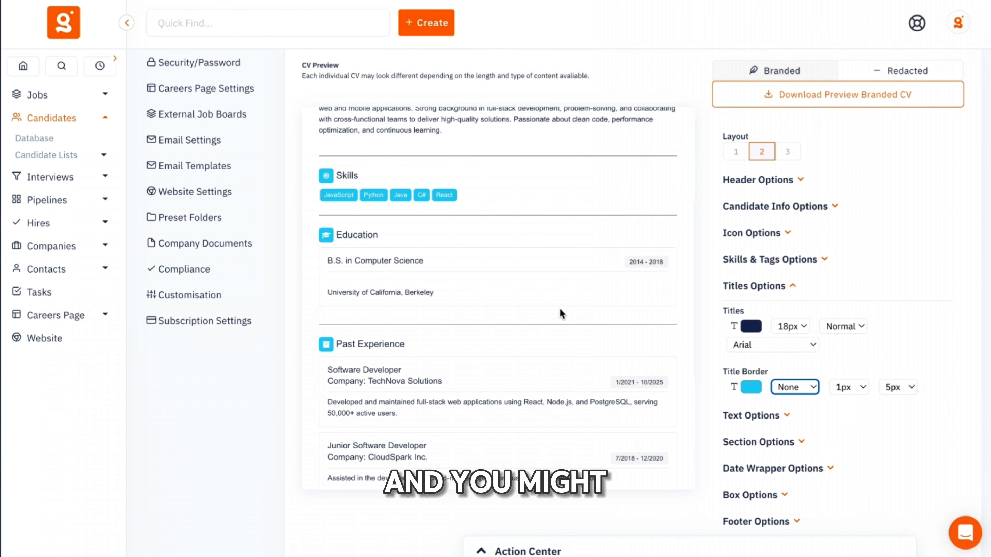
# Set the section border colour to the same light blue as the title border and review the dividers in the preview.
pyautogui.scroll(-1, 767, 407)
pyautogui.click(766, 415)
pyautogui.scroll(-1, 775, 410)
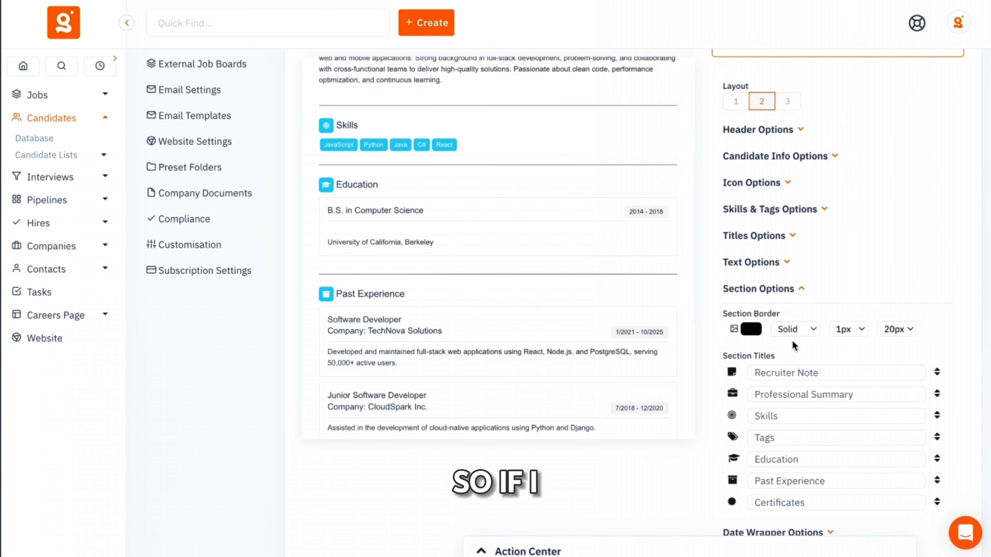
pyautogui.click(756, 333)
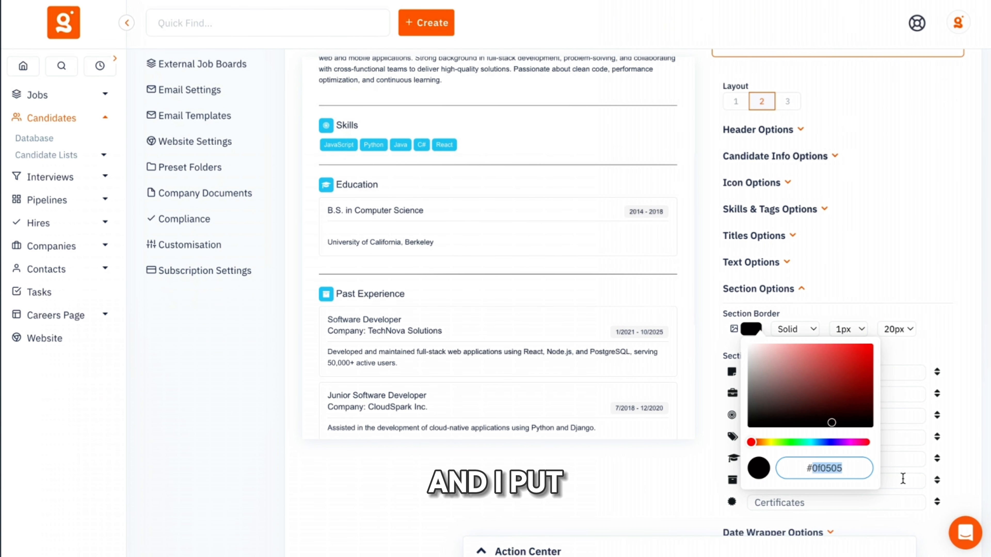
pyautogui.press('super+v')
pyautogui.press('Return')
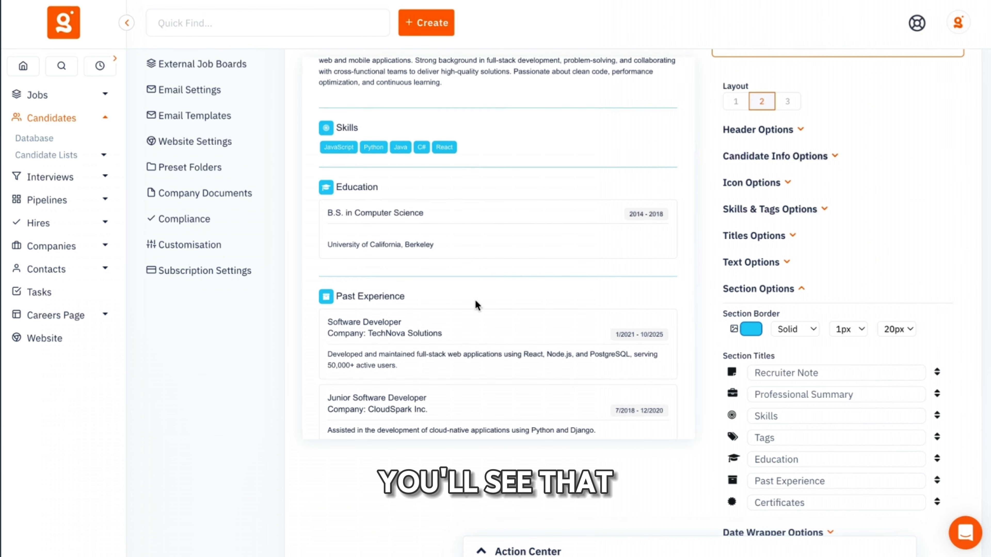
pyautogui.scroll(5, 476, 305)
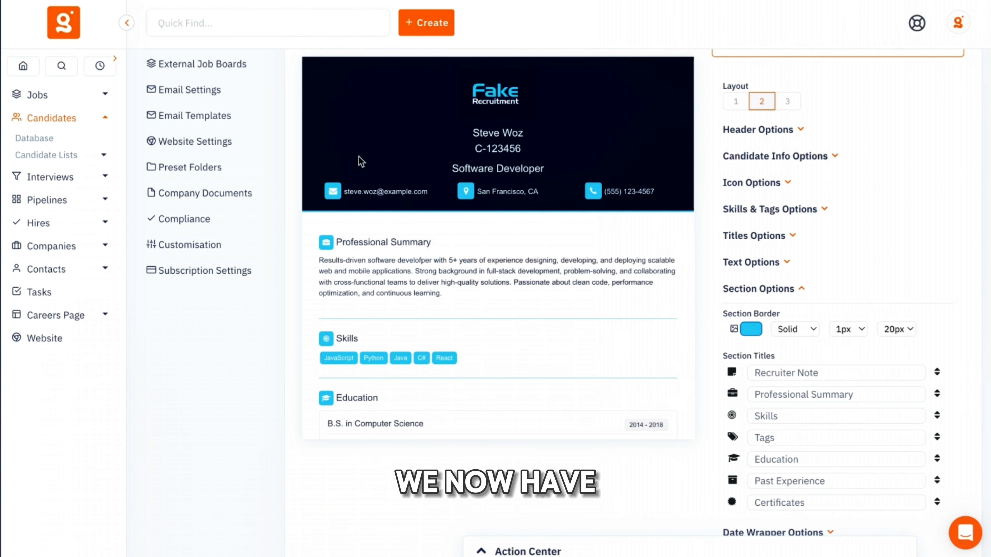
pyautogui.scroll(-3, 440, 300)
pyautogui.scroll(-1, 585, 219)
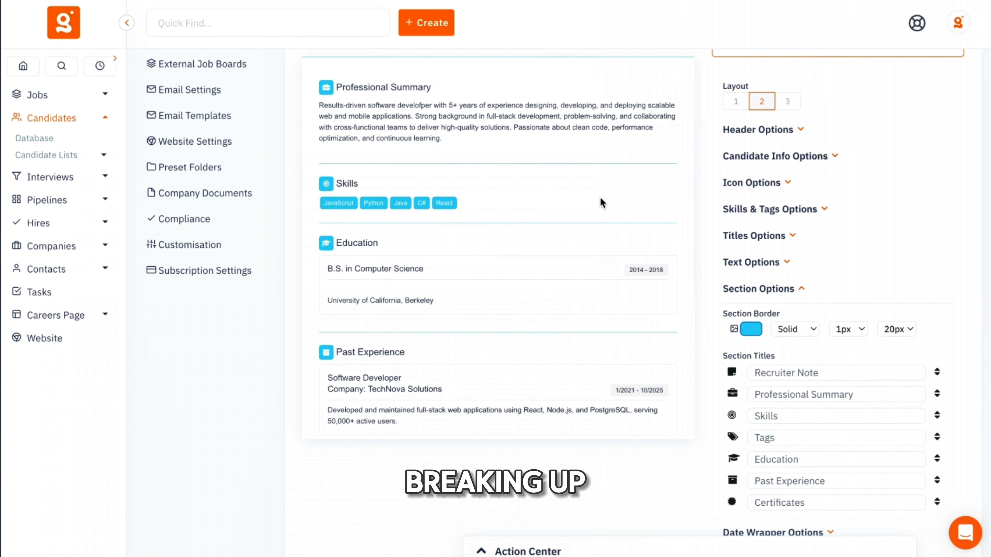
# Remove the boxes around the CV's education, experience and certificate entries by setting the box border style to none.
pyautogui.click(794, 296)
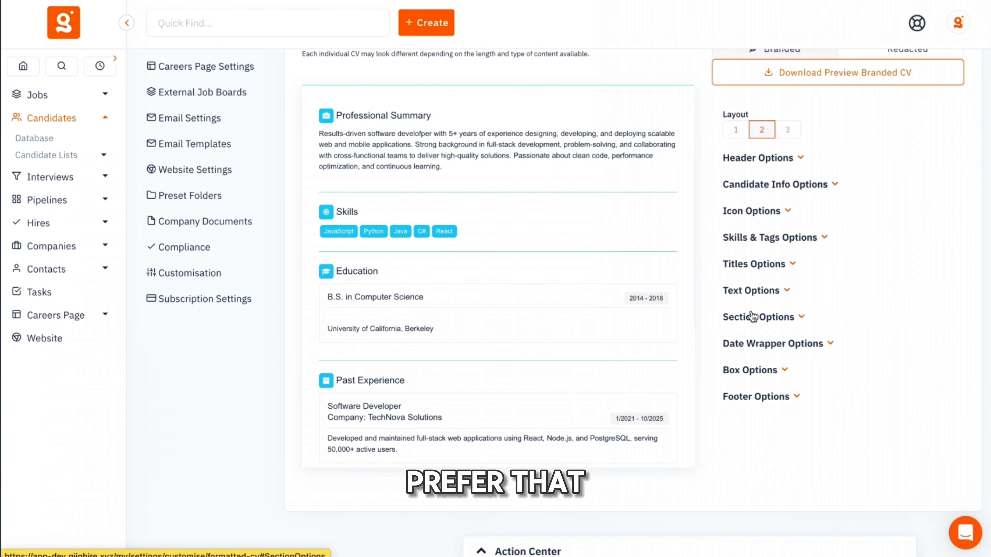
pyautogui.click(753, 370)
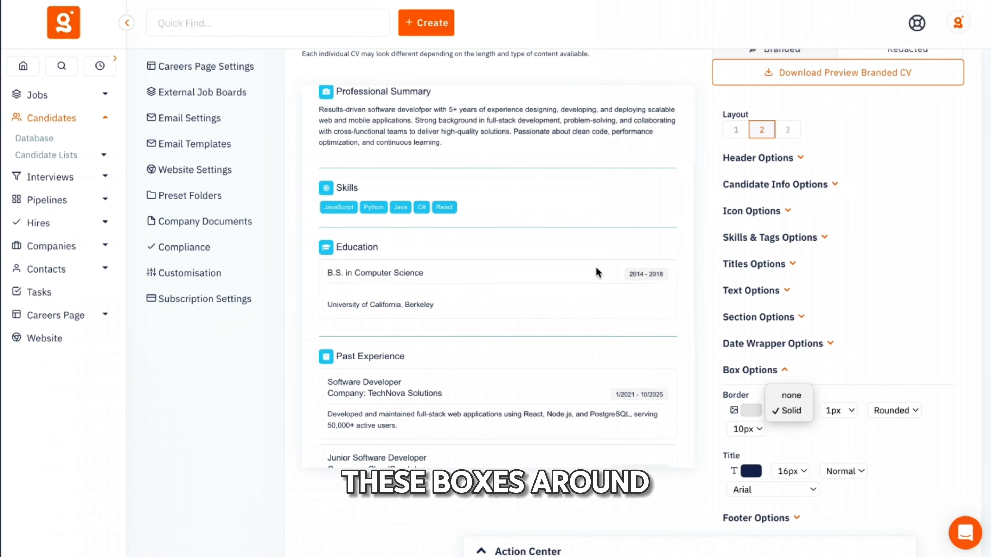
pyautogui.click(791, 395)
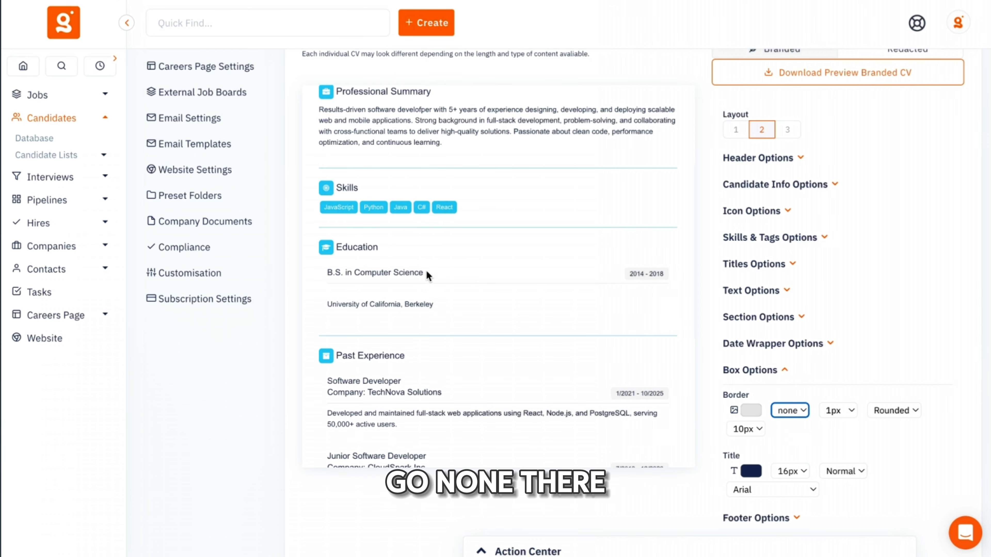
pyautogui.scroll(-1, 514, 250)
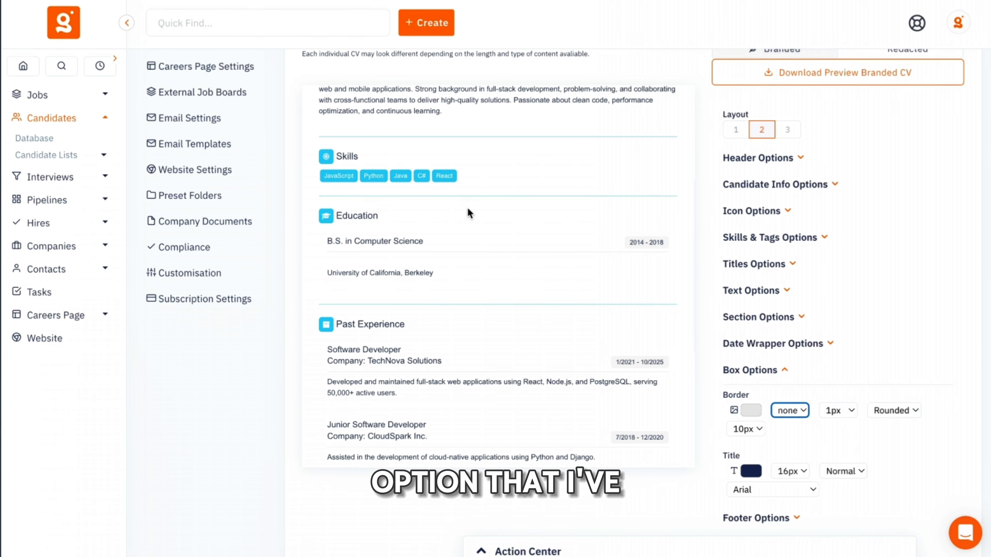
pyautogui.scroll(-4, 480, 309)
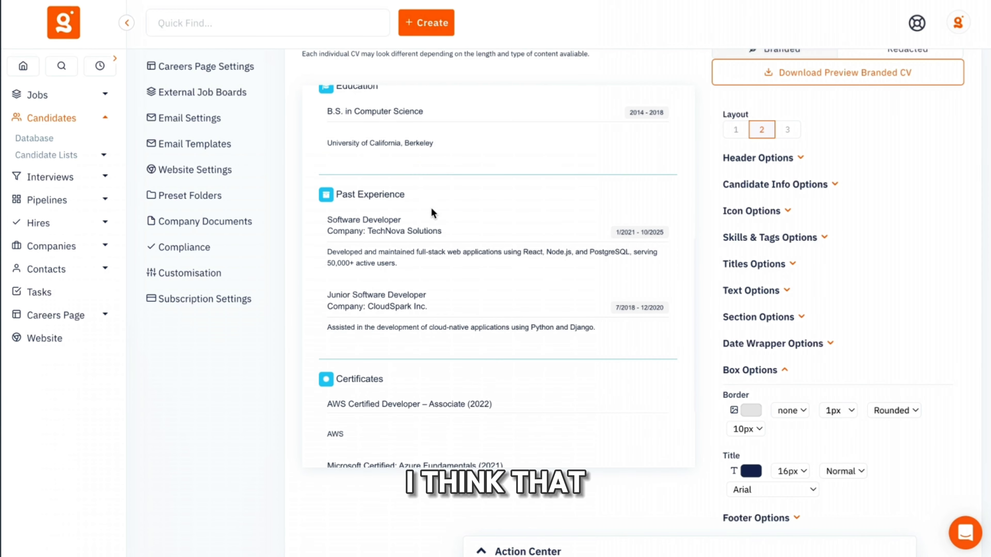
pyautogui.scroll(-4, 482, 273)
pyautogui.scroll(5, 480, 272)
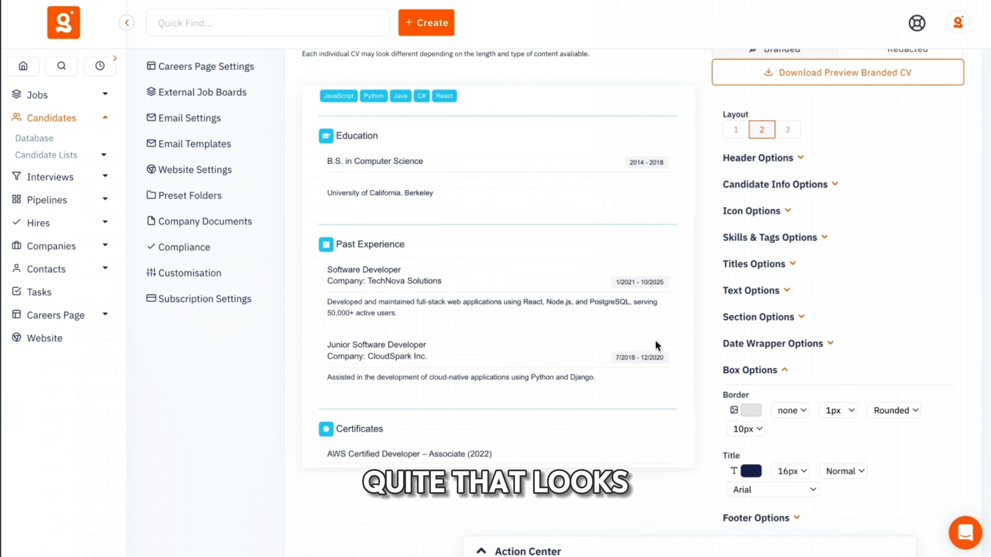
# Reorder the CV sections by moving Skills above Professional Summary.
pyautogui.click(759, 343)
pyautogui.click(761, 317)
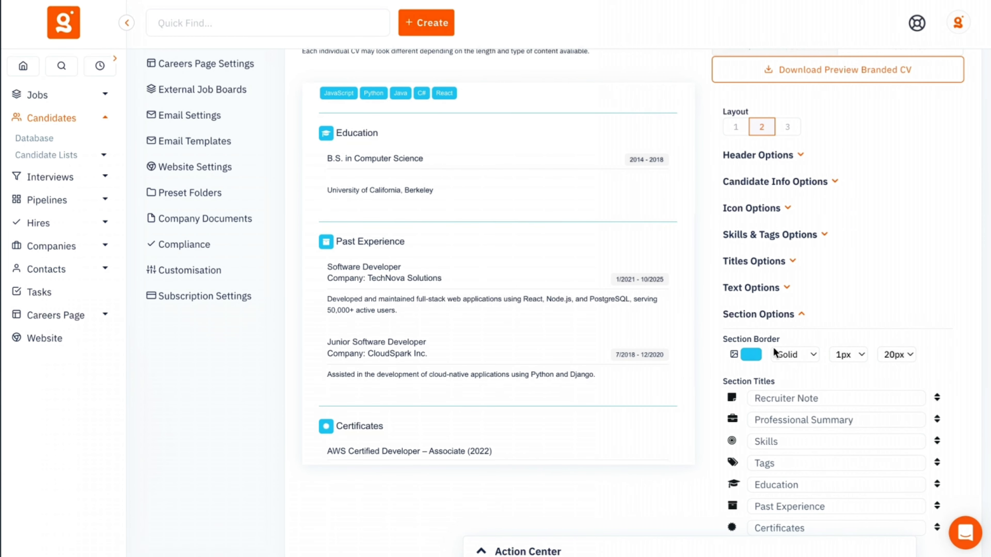
pyautogui.scroll(-3, 529, 345)
pyautogui.scroll(-4, 750, 386)
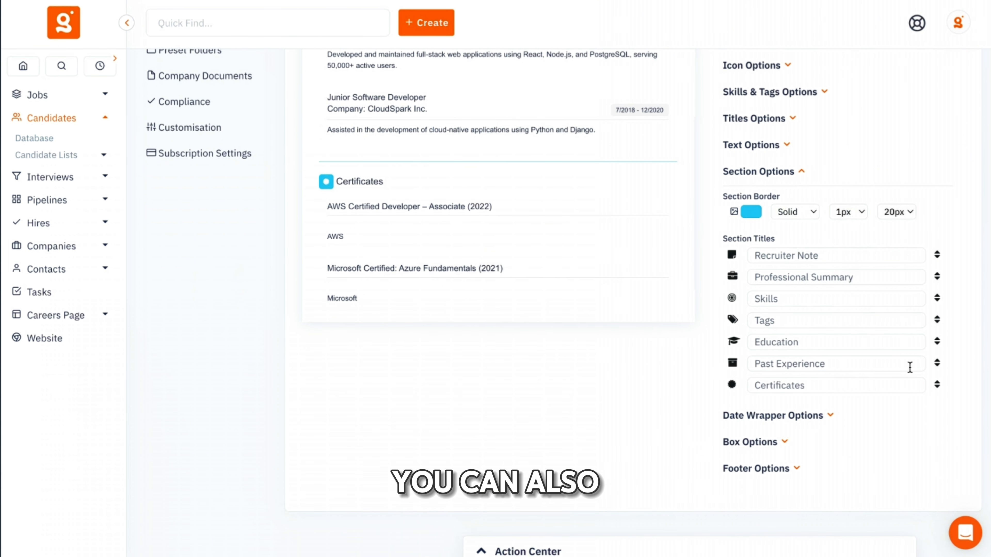
pyautogui.scroll(8, 585, 328)
pyautogui.scroll(-3, 522, 358)
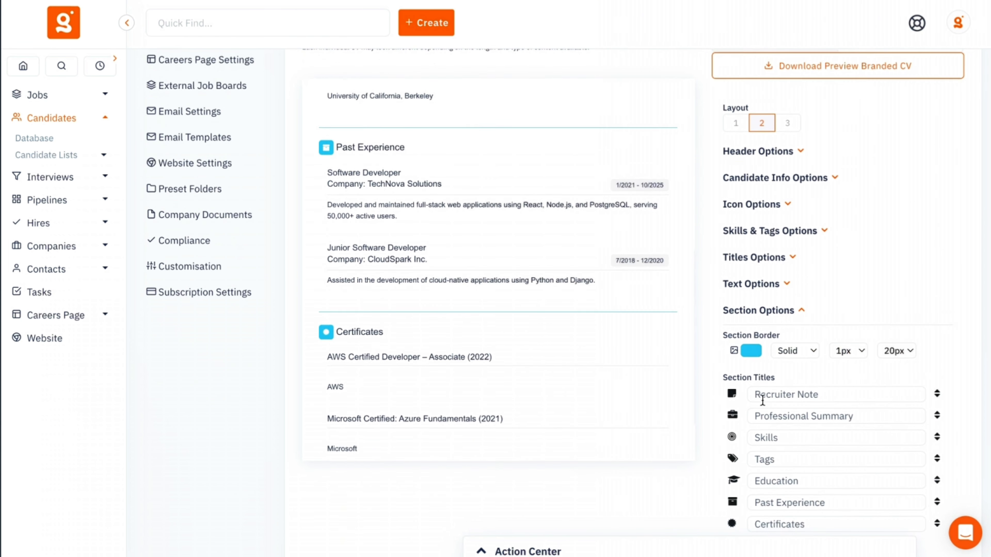
pyautogui.scroll(-1, 763, 401)
pyautogui.scroll(1, 538, 294)
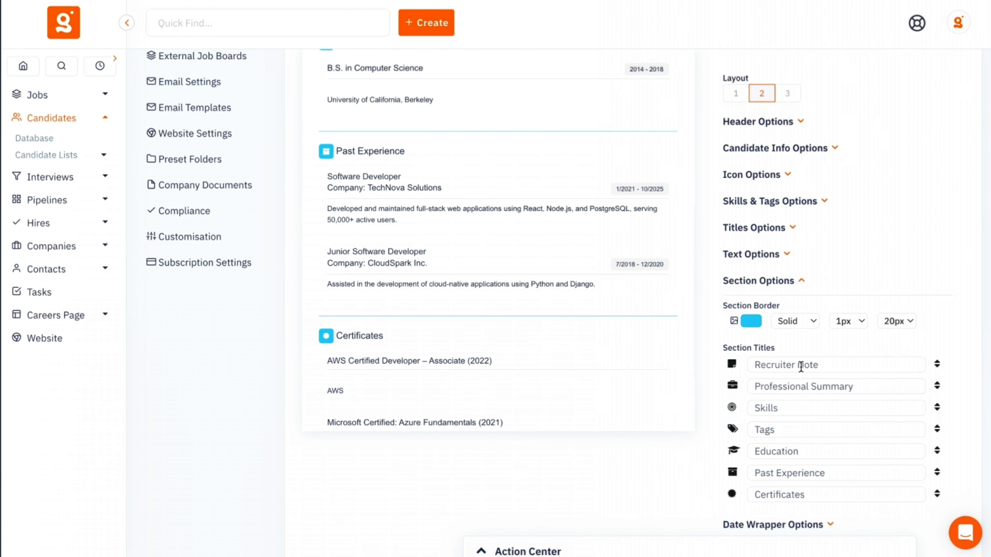
pyautogui.scroll(7, 559, 388)
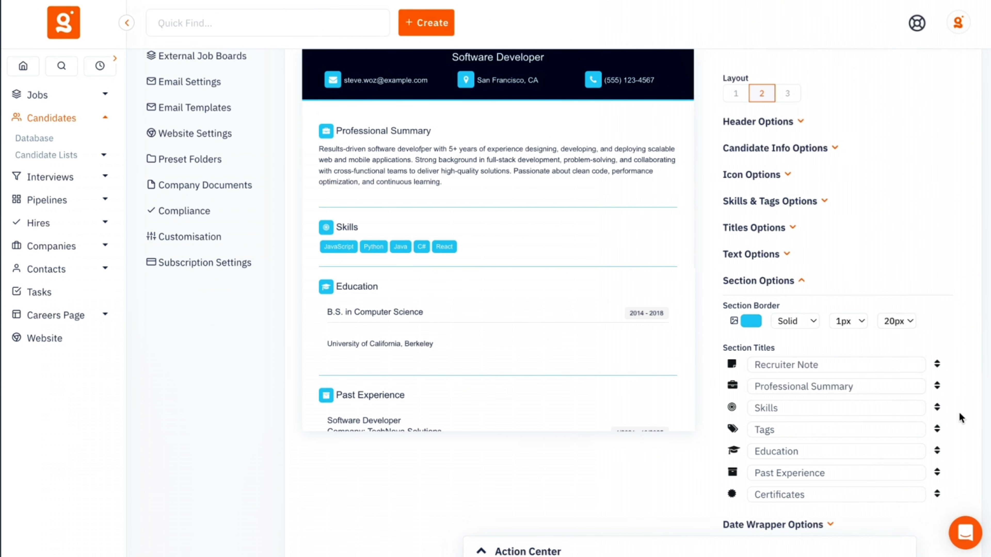
pyautogui.moveTo(939, 409); pyautogui.dragTo(940, 384)
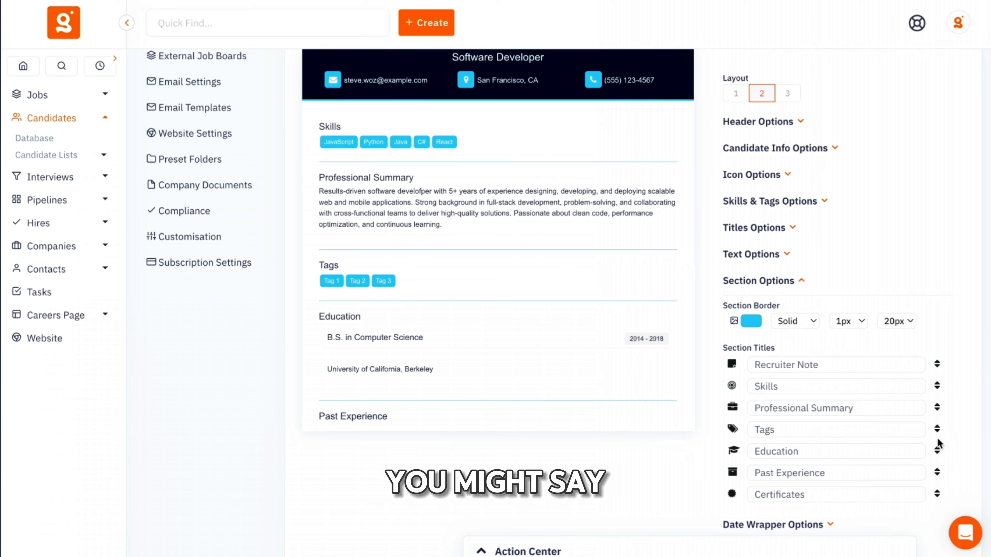
# Move the Tags section to the end of the CV, after Certificates, and check the new structure in the preview.
pyautogui.moveTo(941, 430); pyautogui.dragTo(937, 494)
pyautogui.scroll(-3, 918, 489)
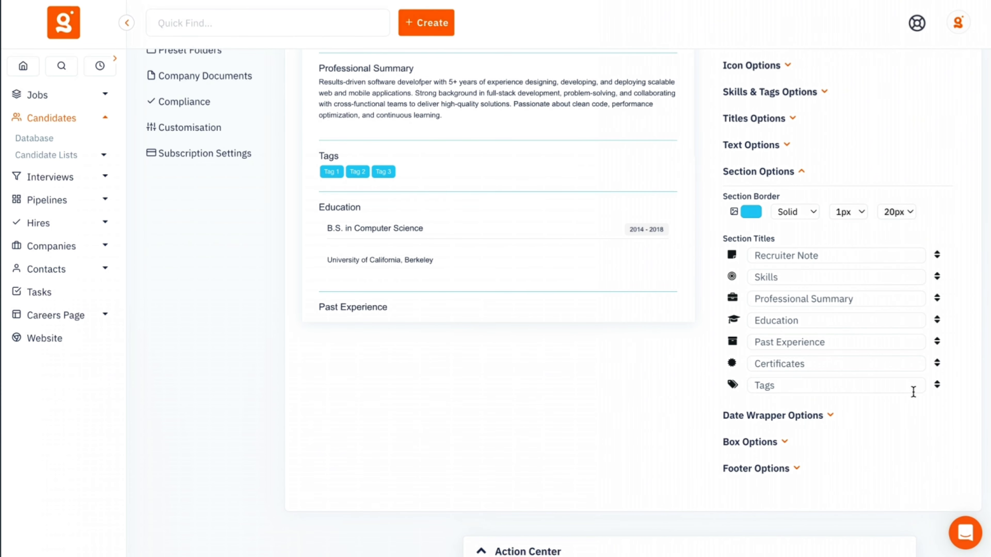
pyautogui.scroll(-6, 523, 213)
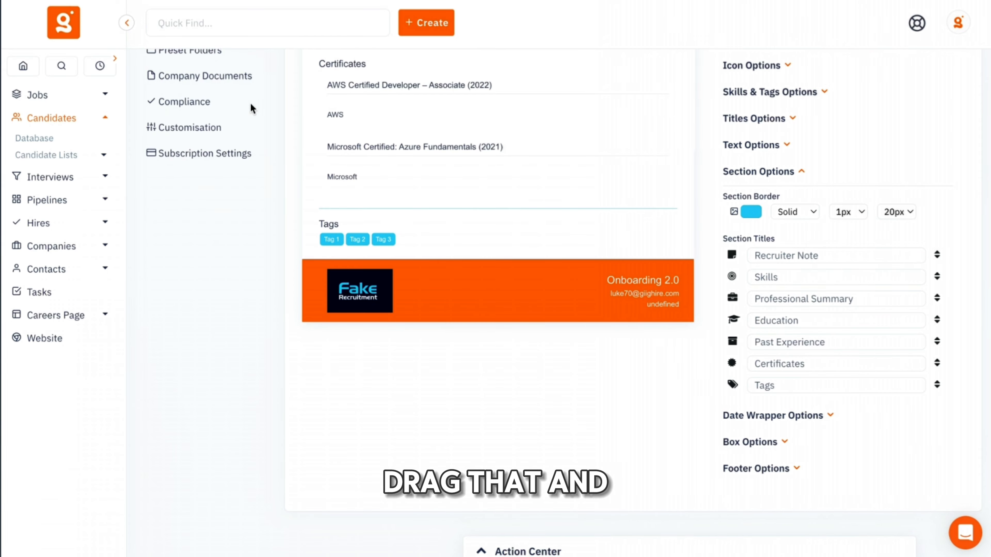
pyautogui.scroll(15, 453, 210)
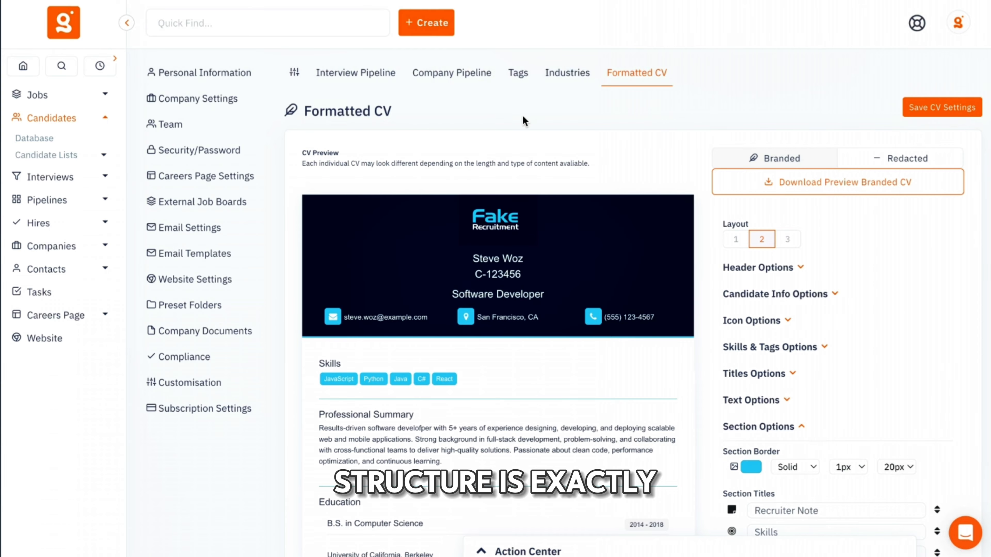
# Review the date wrapper's colour, shape, size and font options, including its background colour picker.
pyautogui.scroll(-6, 869, 270)
pyautogui.click(819, 417)
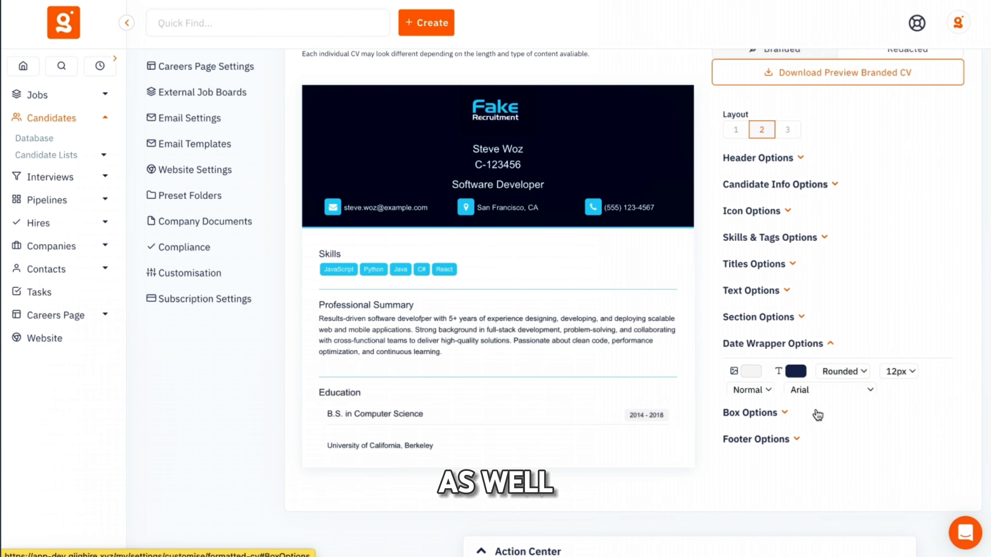
pyautogui.scroll(-4, 633, 362)
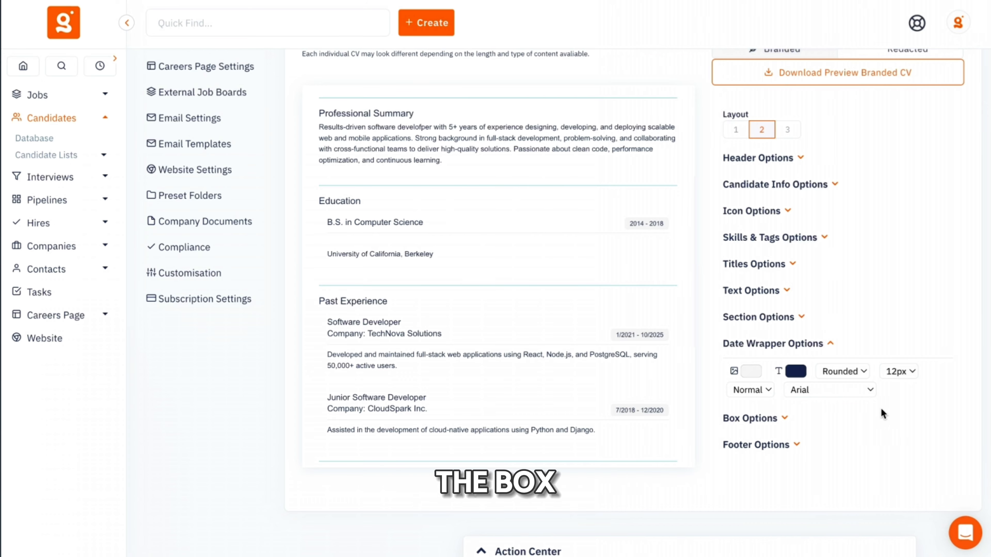
pyautogui.click(752, 371)
pyautogui.click(891, 244)
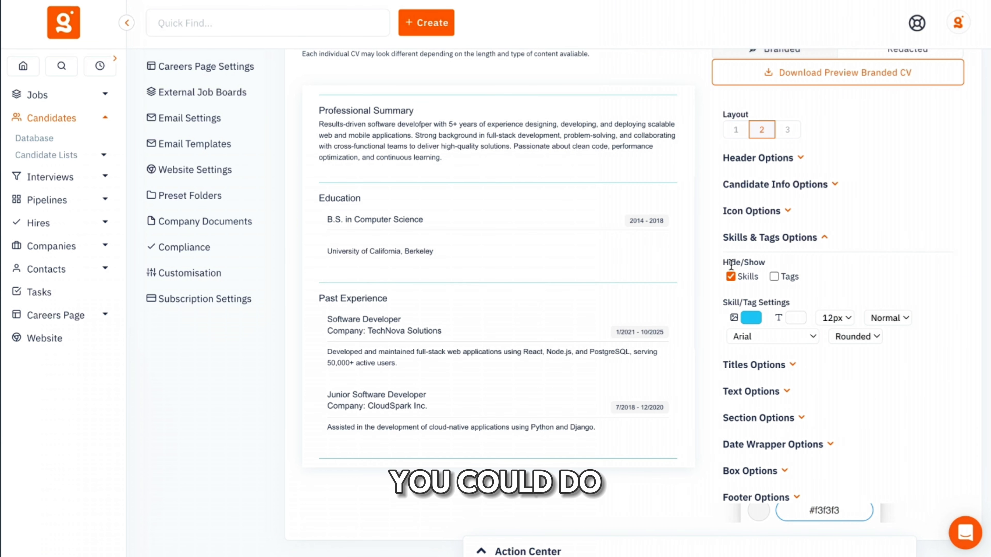
pyautogui.scroll(-5, 575, 266)
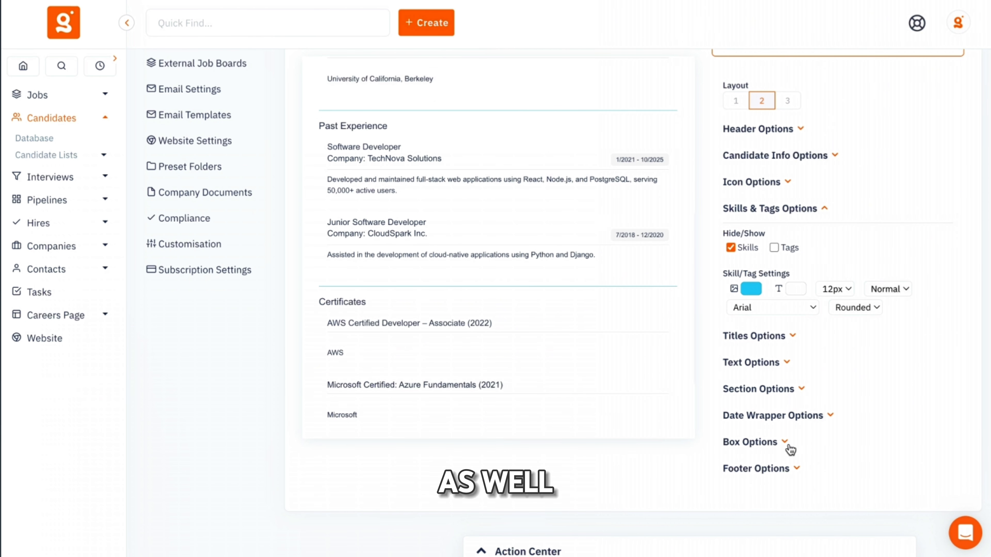
# Try a solid border on the CV's entry boxes, return it to none, and check the box title colour setting.
pyautogui.click(784, 446)
pyautogui.scroll(-2, 686, 376)
pyautogui.scroll(-2, 686, 377)
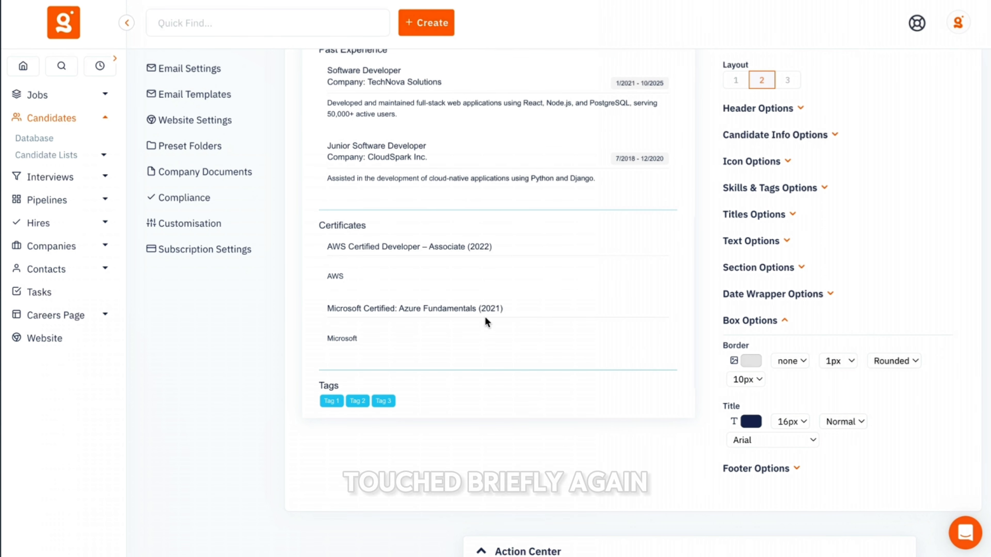
pyautogui.click(791, 361)
pyautogui.click(792, 376)
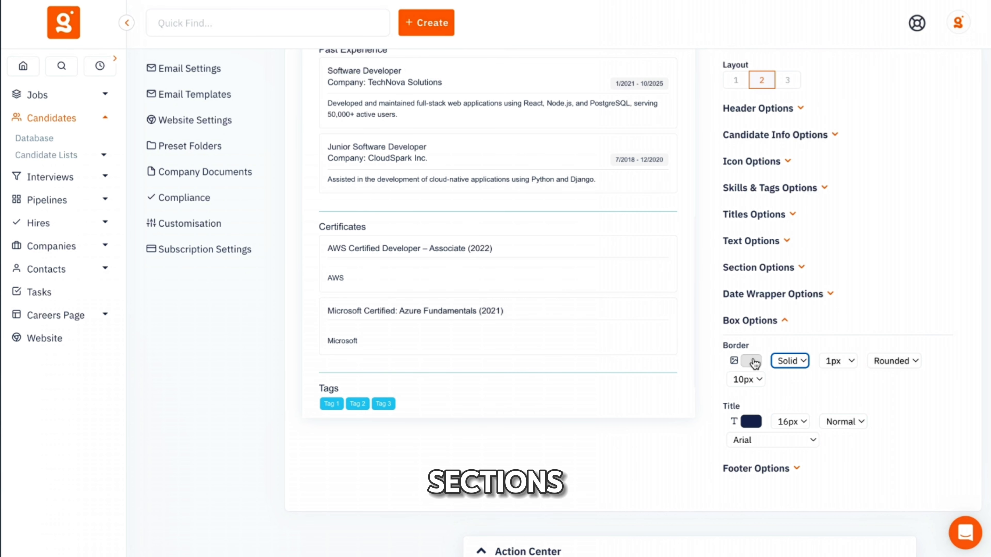
pyautogui.click(786, 346)
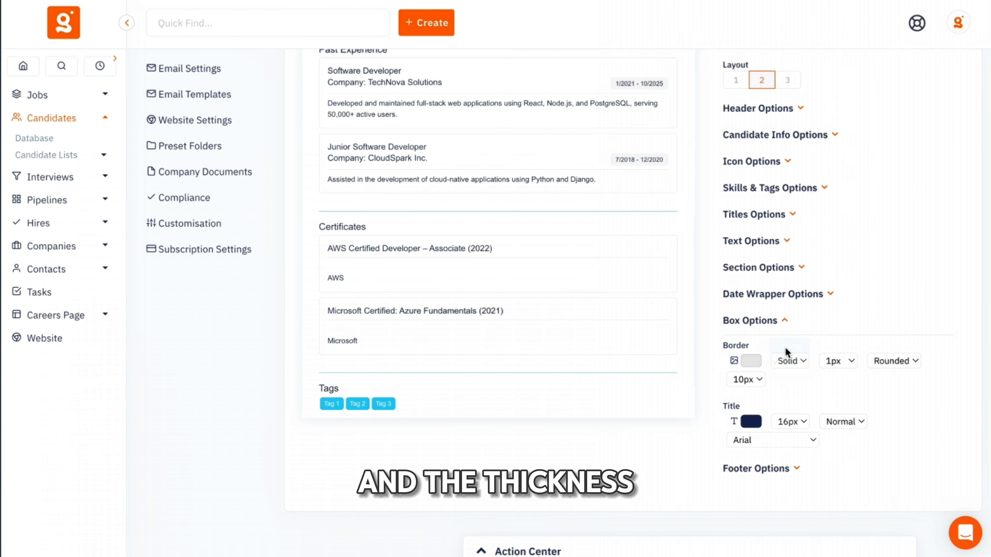
pyautogui.click(749, 422)
pyautogui.click(970, 285)
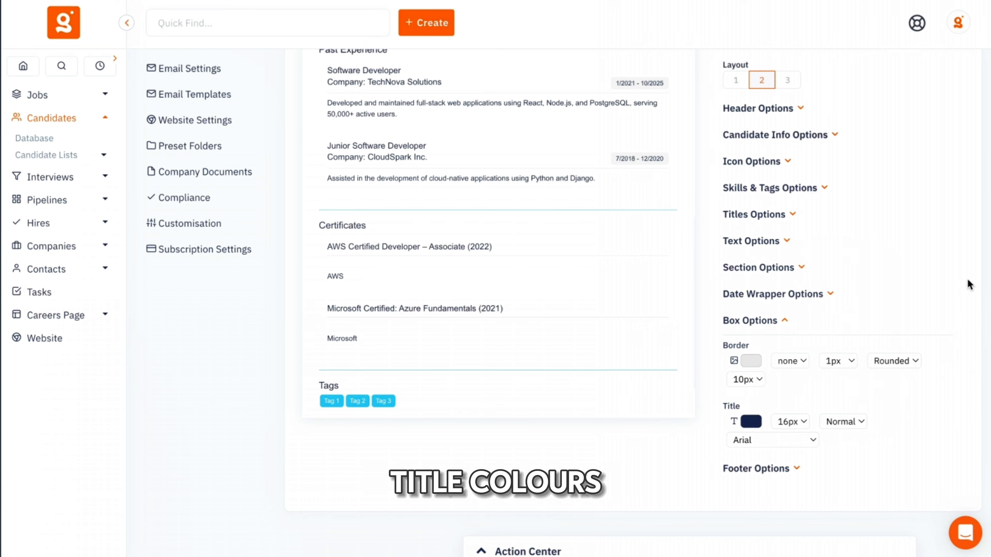
# Toggle the footer's company name and icons off and back on, leaving both shown with the contact details.
pyautogui.click(779, 461)
pyautogui.scroll(-5, 577, 339)
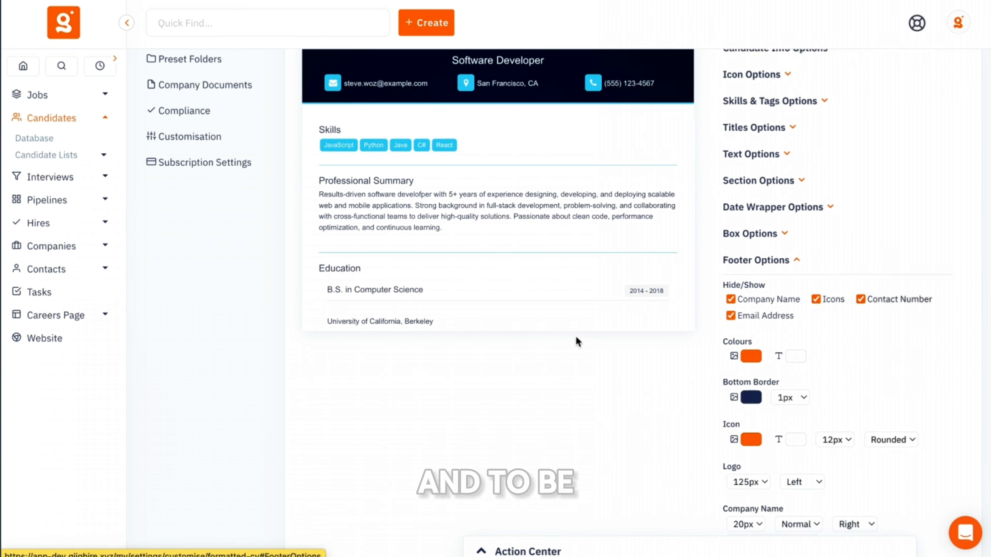
pyautogui.scroll(-5, 557, 249)
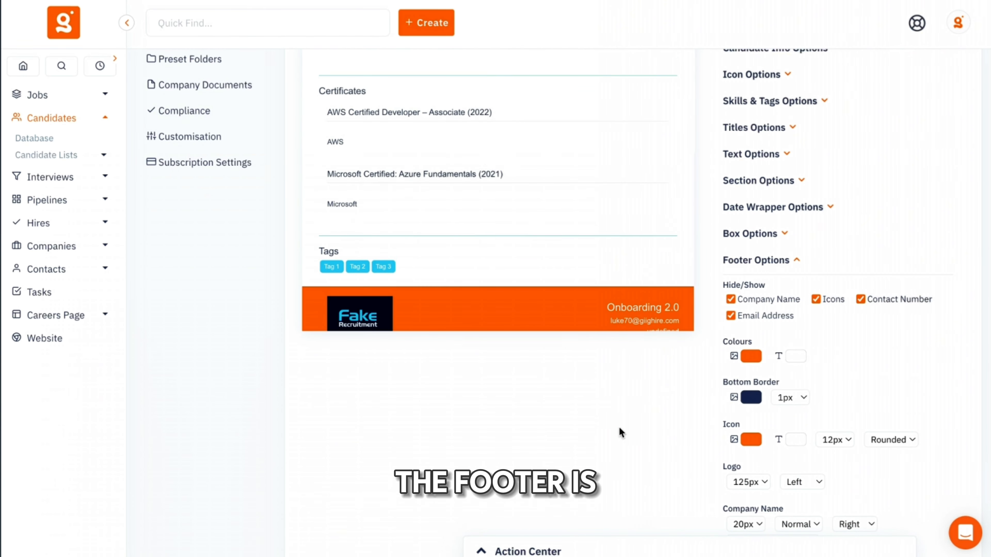
pyautogui.scroll(-3, 722, 256)
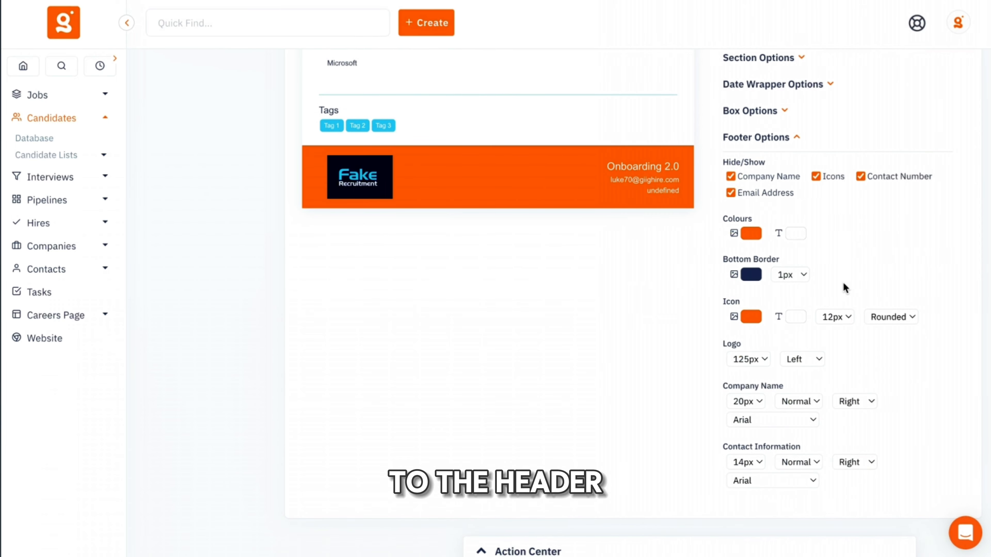
pyautogui.scroll(3, 842, 281)
pyautogui.click(730, 306)
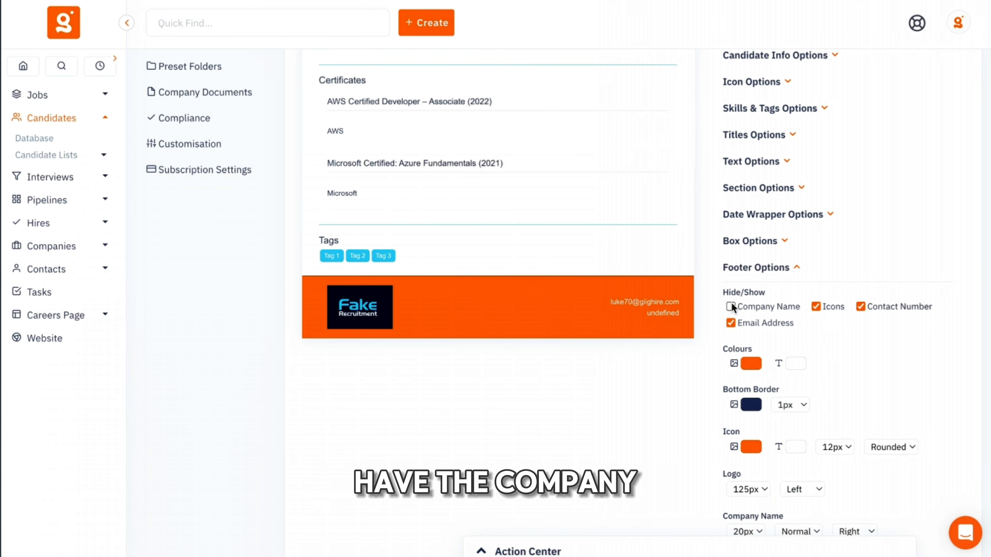
pyautogui.click(730, 306)
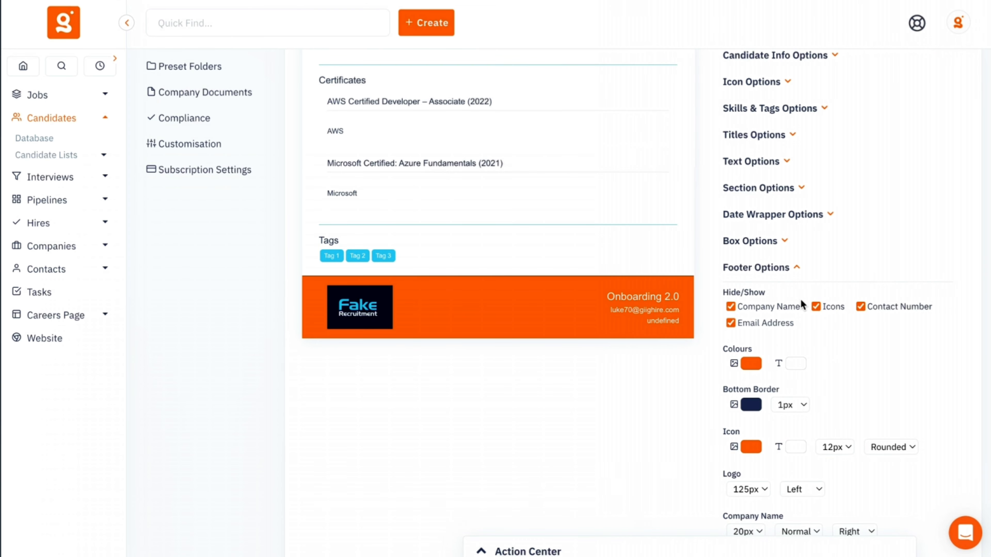
pyautogui.click(816, 306)
pyautogui.click(816, 307)
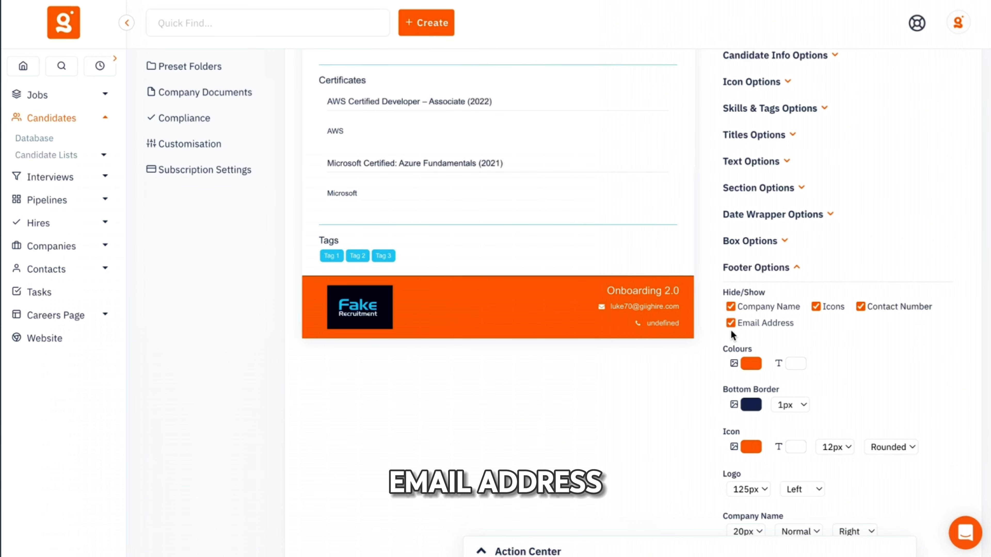
pyautogui.scroll(-1, 749, 365)
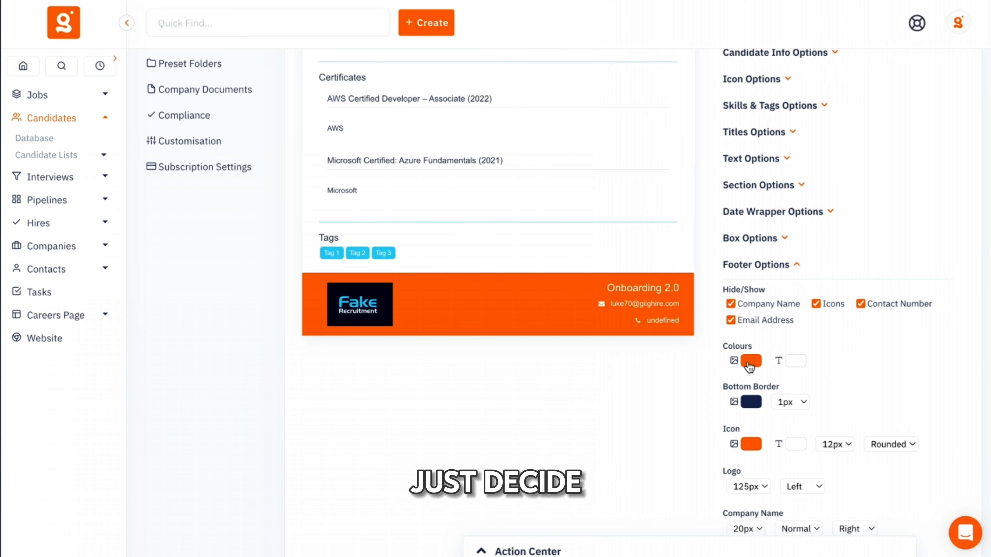